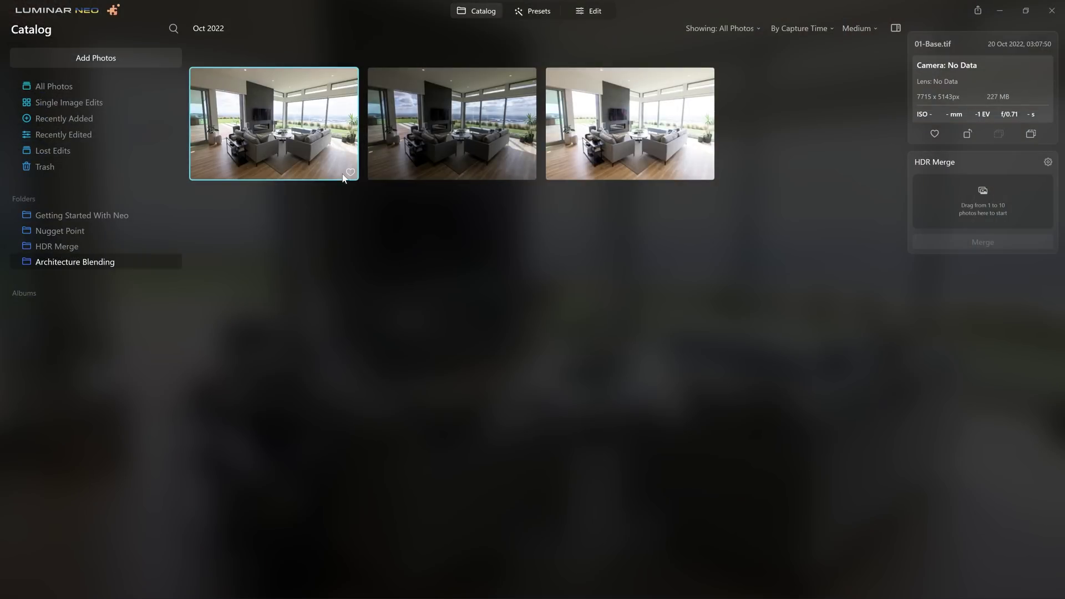
Compare the base, exterior and shadow-boost exposures of the living room, checking the sofa in the shadow-boost photo at 100%.
left_click(440, 105)
left_click(644, 119)
double_click(322, 124)
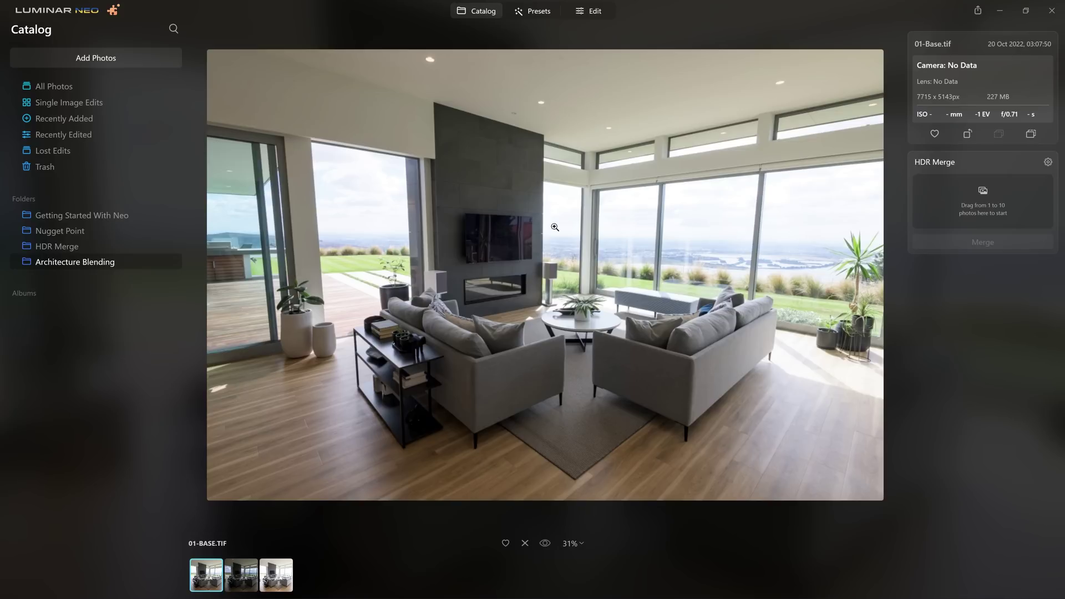
left_click(244, 573)
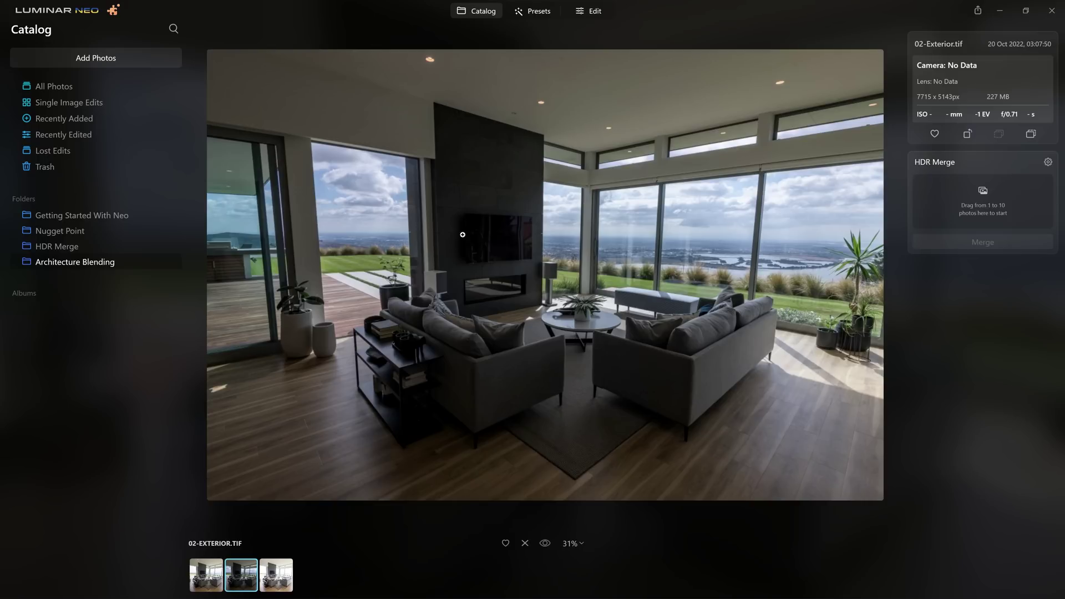
left_click(281, 577)
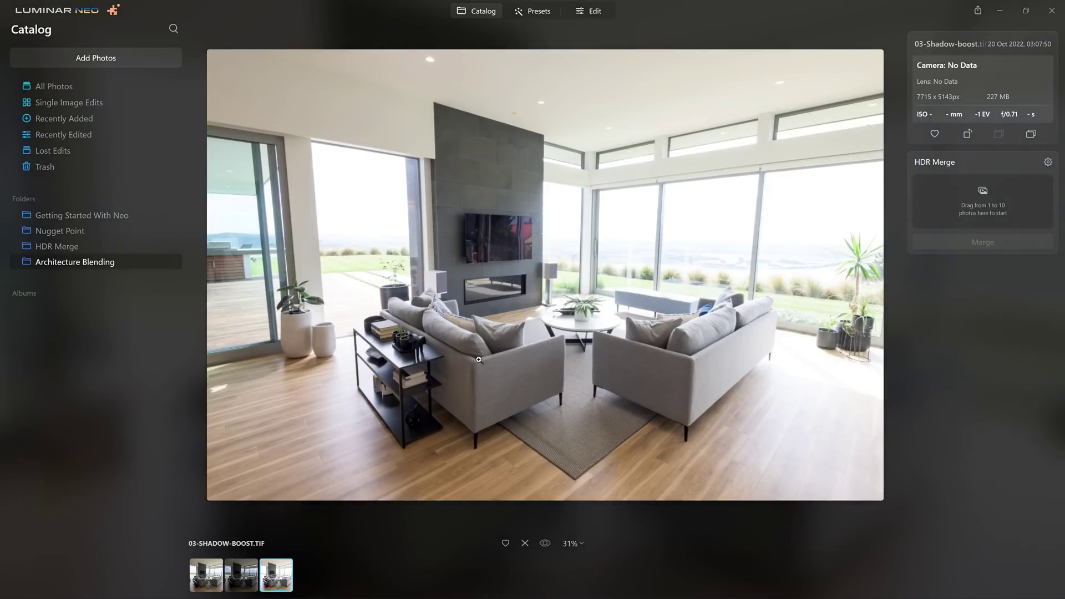
left_click(493, 331)
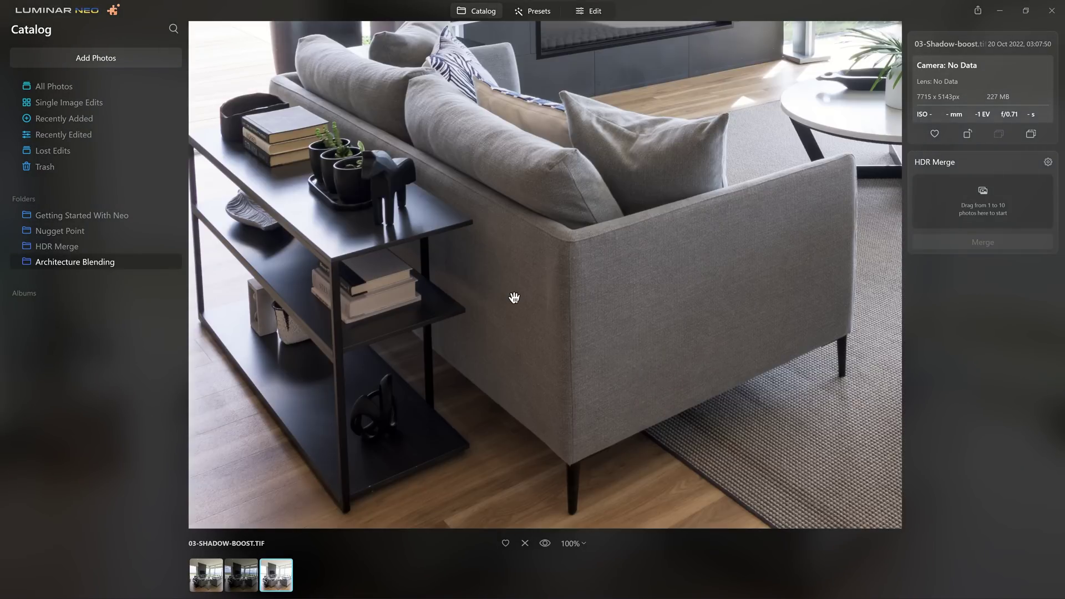
left_click(514, 298)
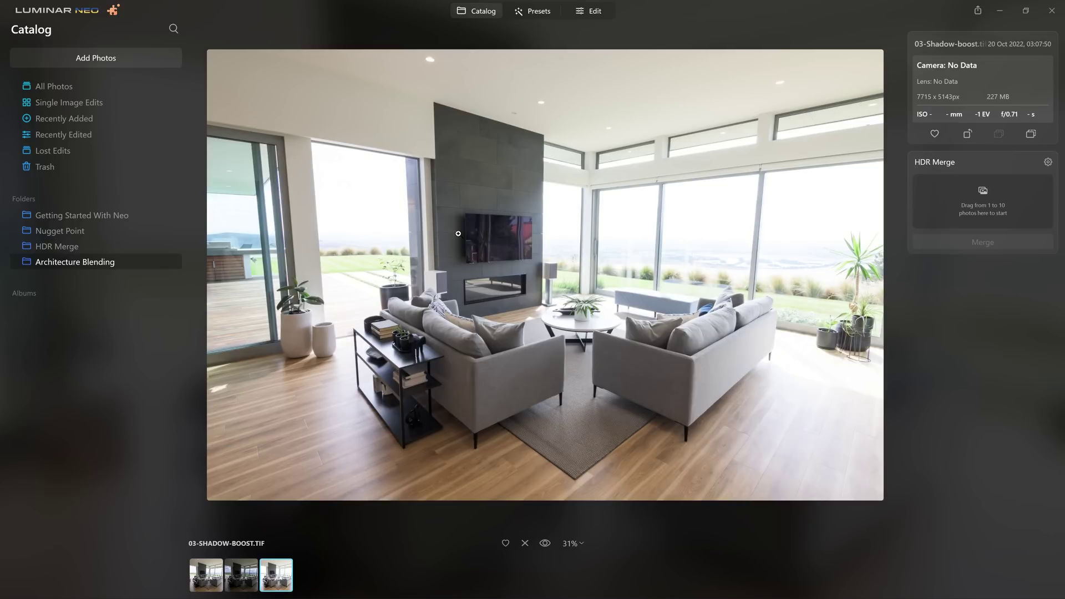
left_click(218, 580)
left_click(230, 587)
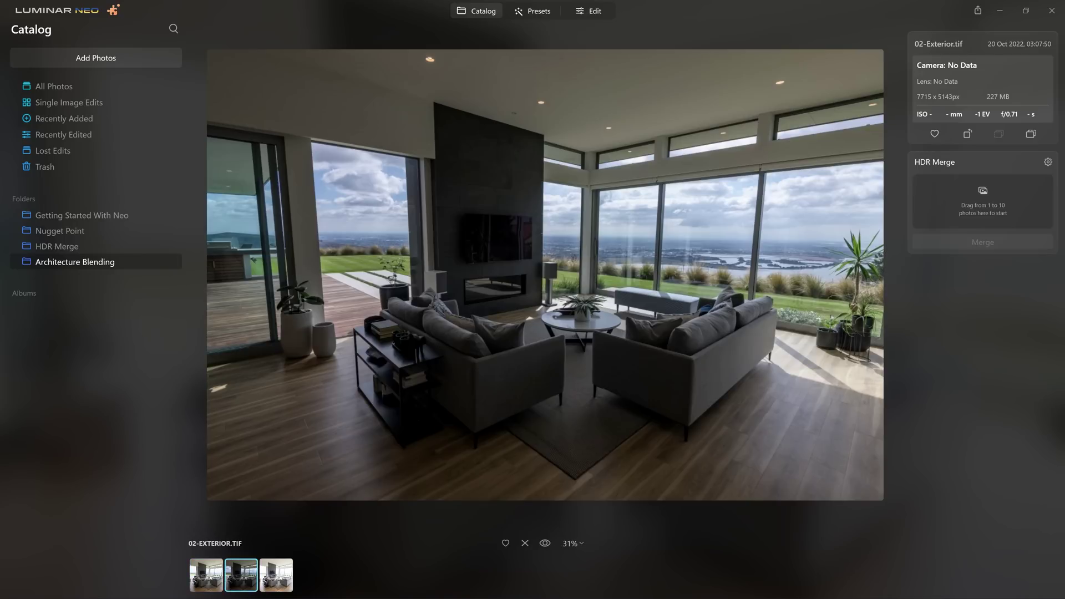
left_click(284, 584)
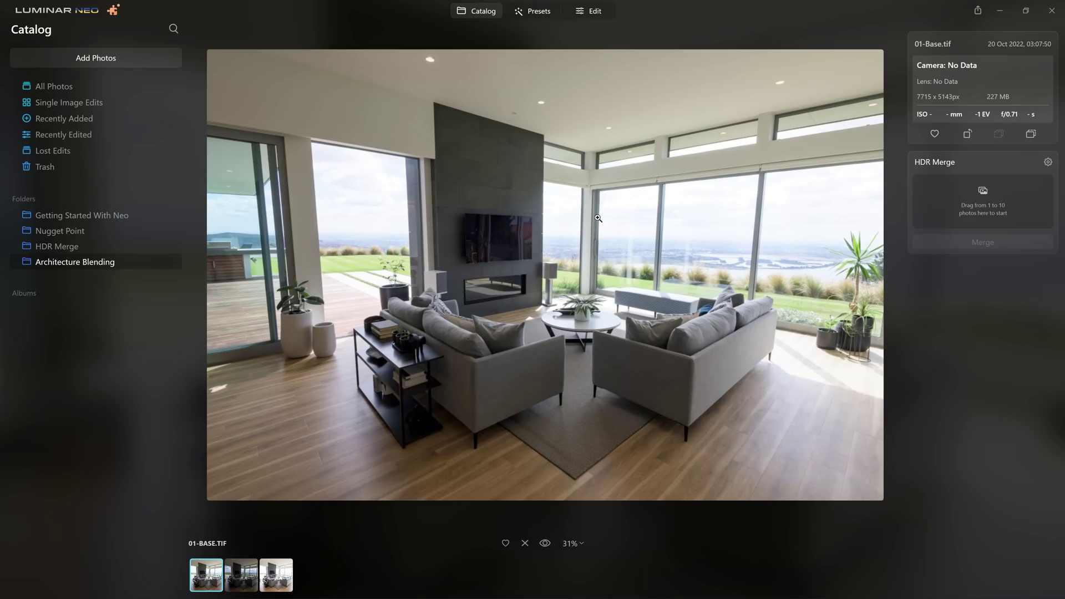
Open 01-Base.tif for editing and bring up the Transform adjustments of the Develop tool.
left_click(475, 13)
key("ctrl+a")
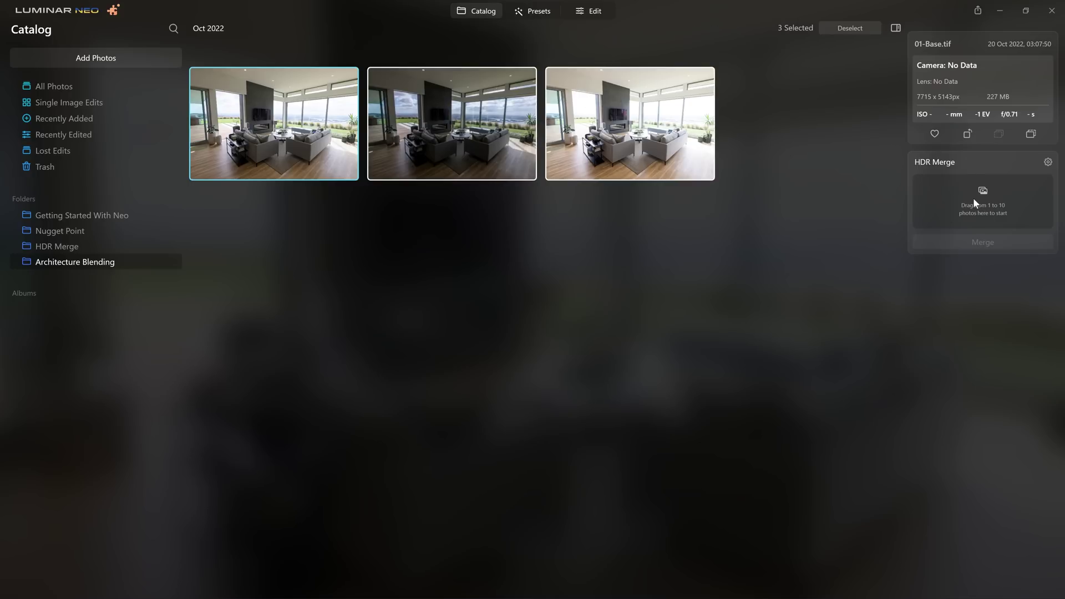
key("space")
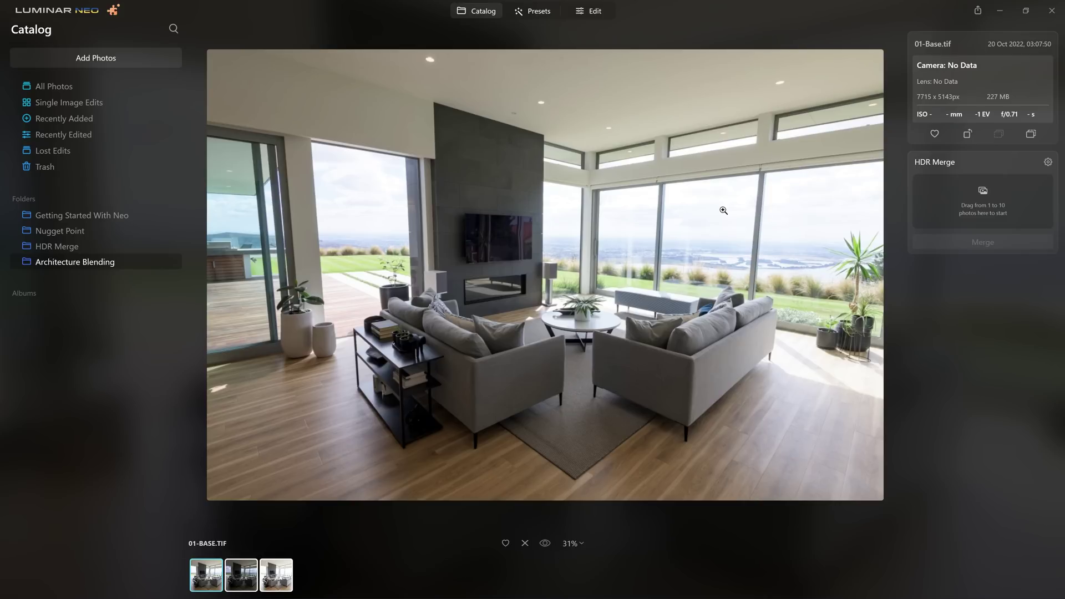
key("e")
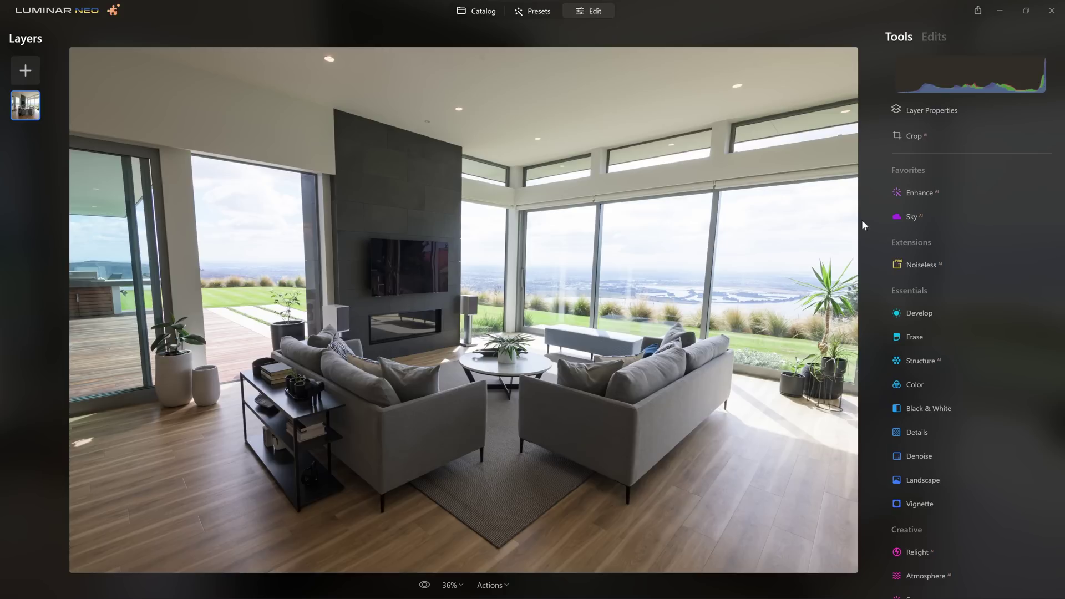
left_click(930, 314)
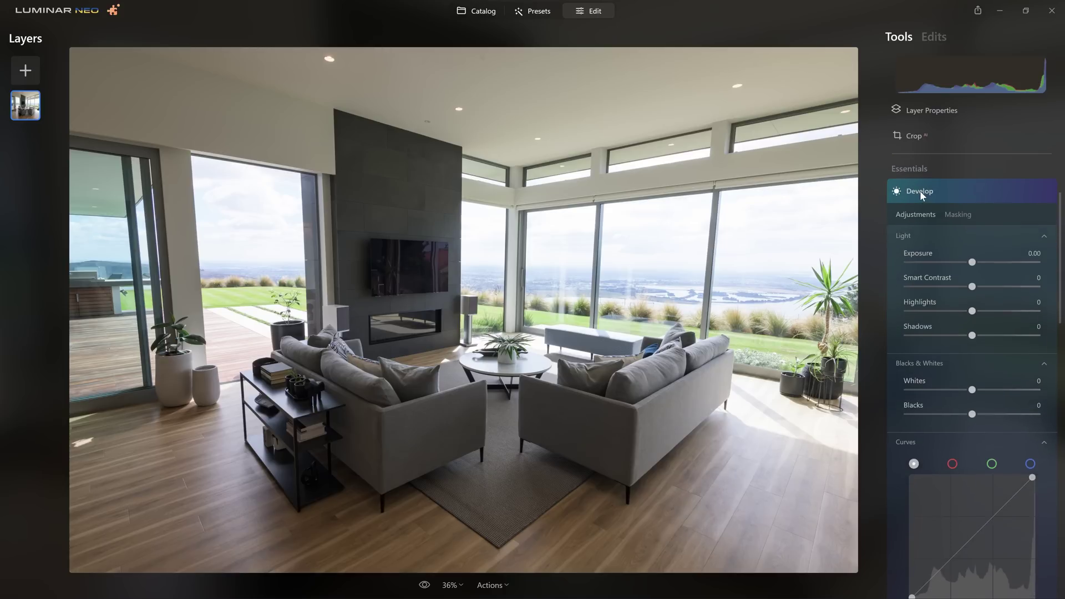
scroll(987, 252, "down", 10)
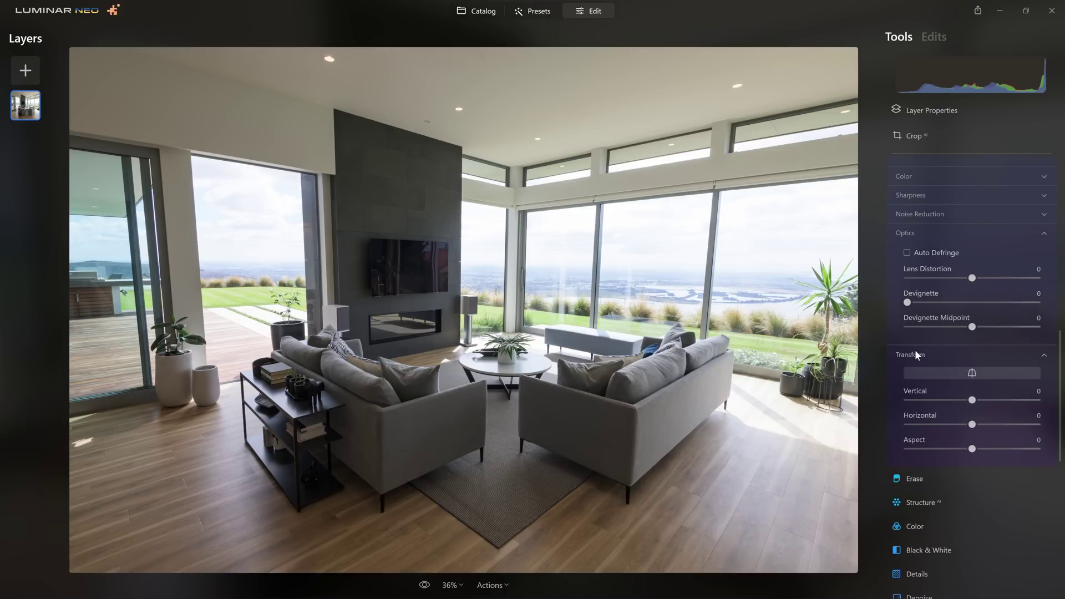
left_click(916, 353)
left_click(918, 353)
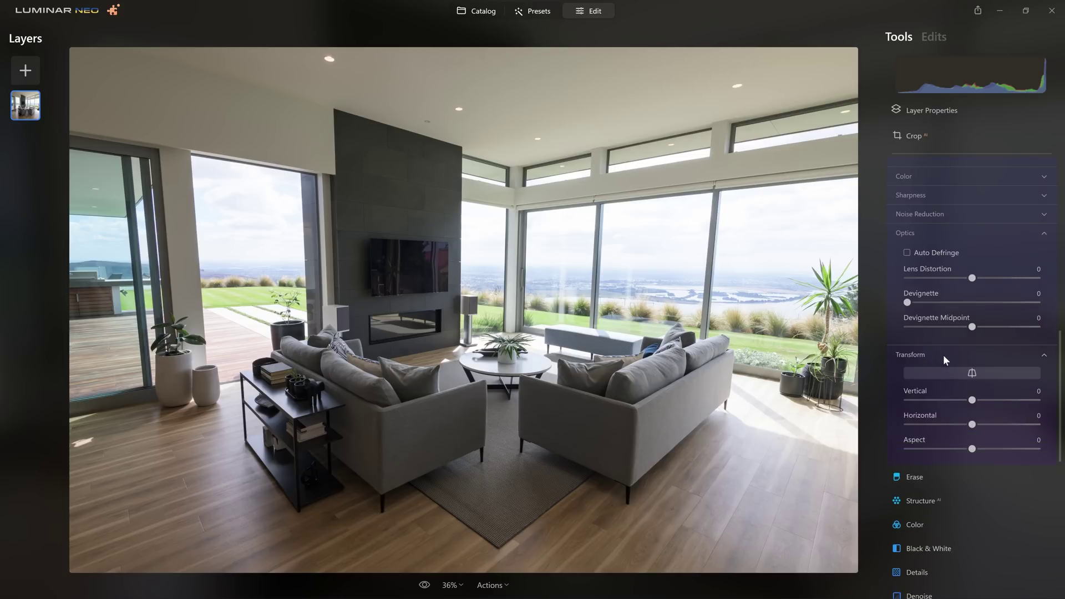
Try a Vertical transform correction of 14 on the base photo, and reset it to 0.
scroll(949, 311, "down", 1)
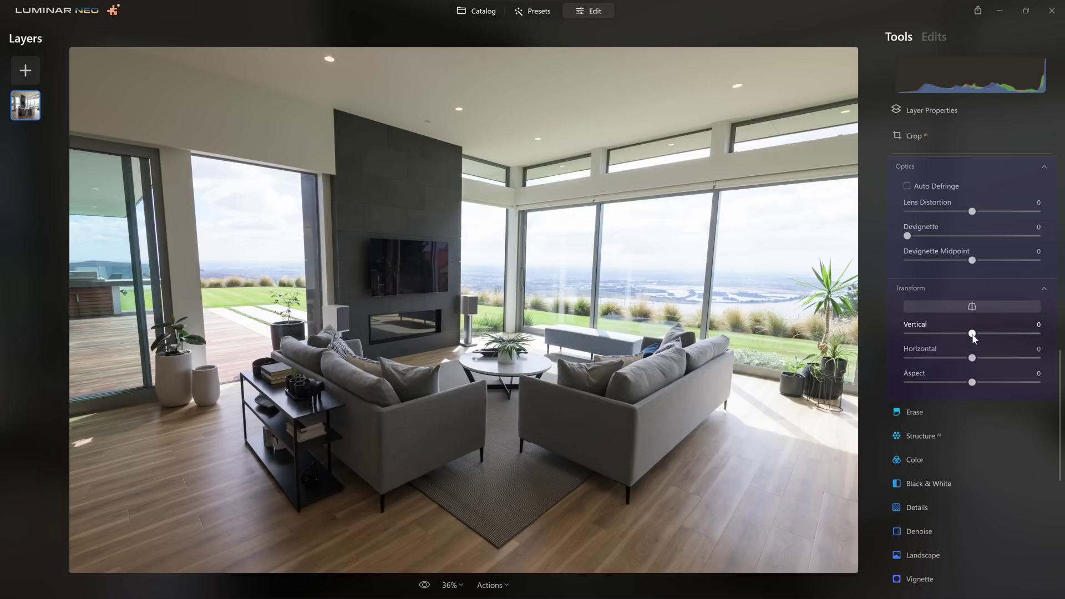
left_click_drag(974, 337, 982, 341)
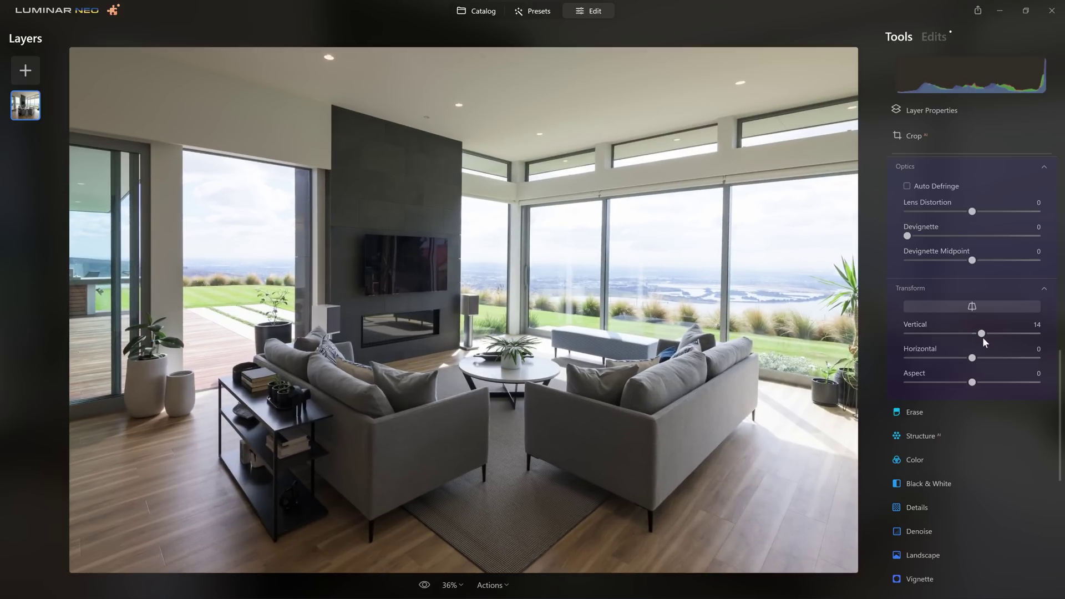
double_click(981, 334)
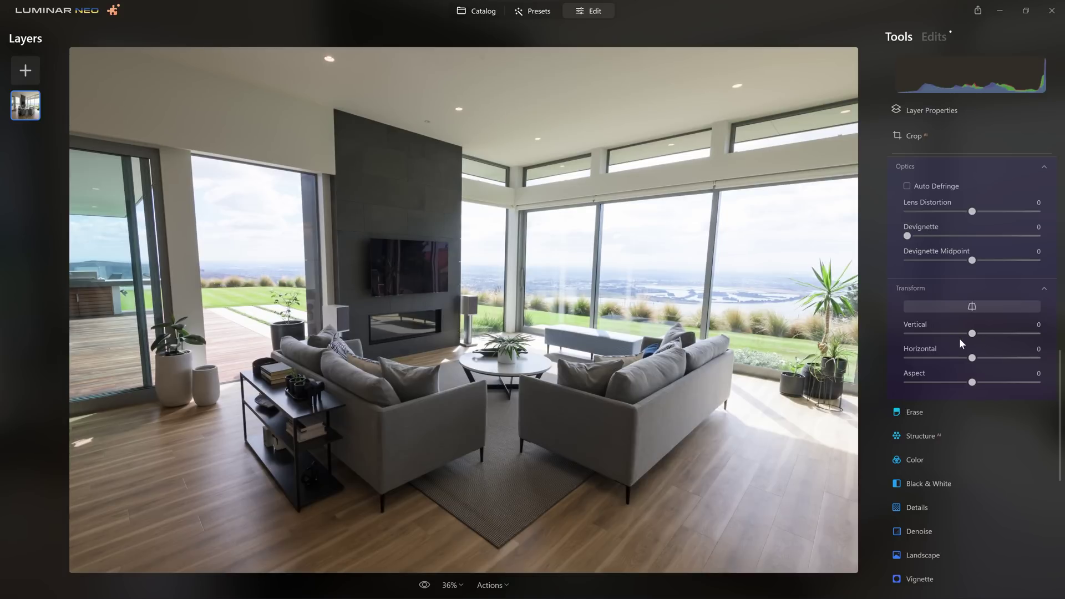
Apply the automatic perspective correction to the base photo, with Aspect at 15 and Lens Distortion at 22.
left_click(971, 308)
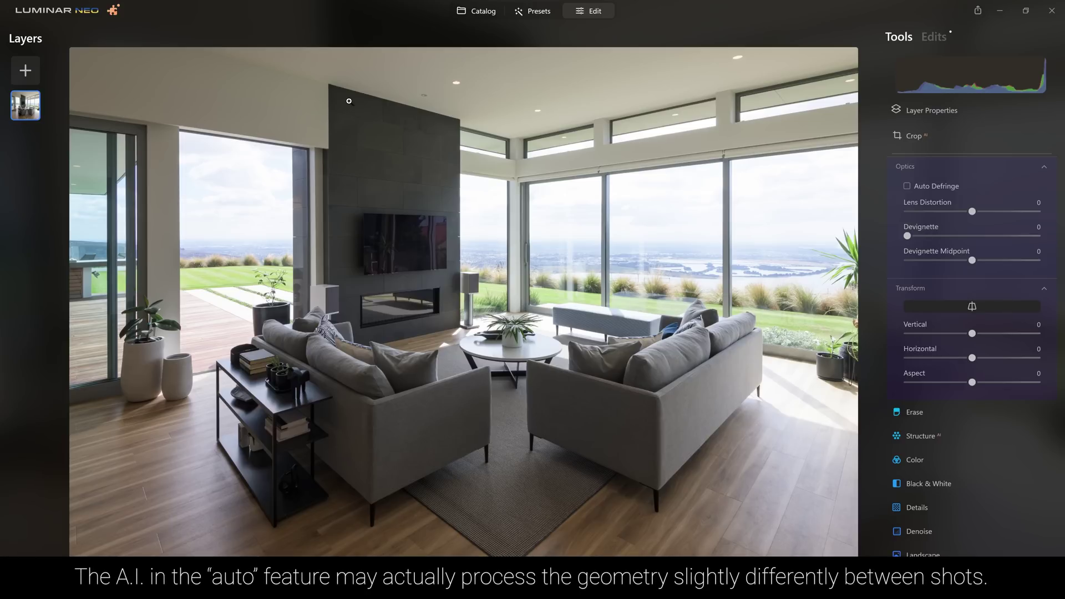
left_click(967, 382)
left_click_drag(967, 383, 980, 400)
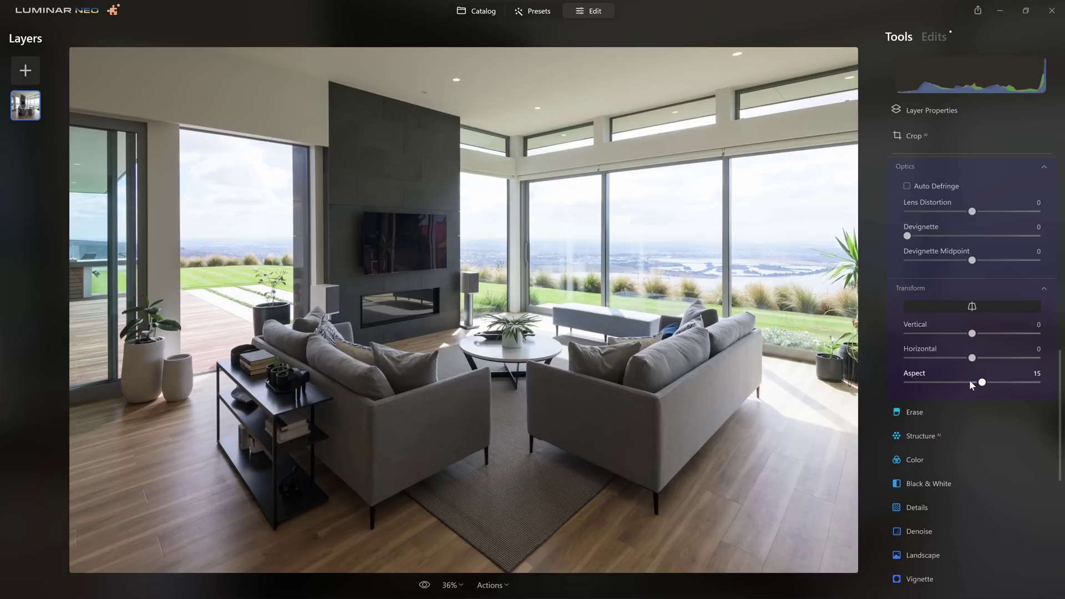
left_click(972, 211)
mouse_move(971, 210)
left_mouse_down()
mouse_move(939, 209)
mouse_move(987, 218)
left_mouse_up()
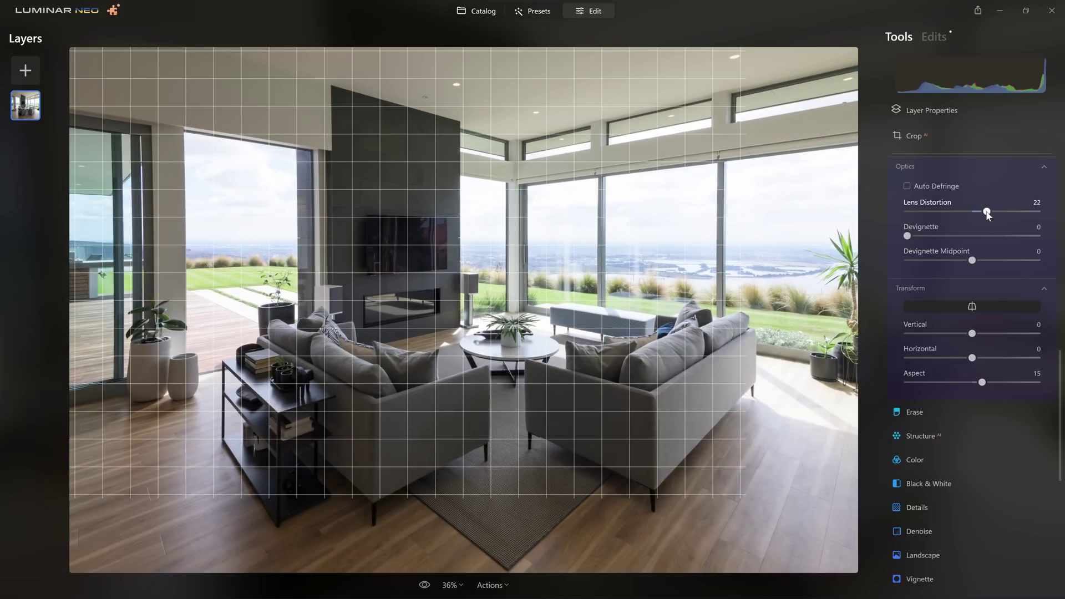
Sync the adjustments of 01-Base.tif to the exterior and shadow-boost photos in the catalog.
left_click(474, 12)
left_click(276, 108)
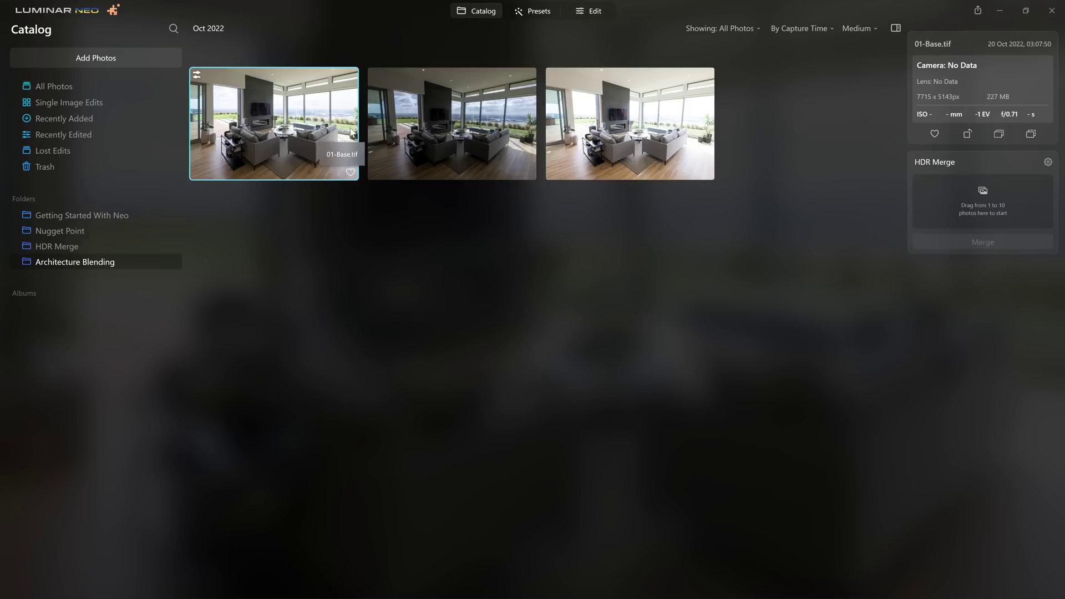
left_click(648, 143, "shift")
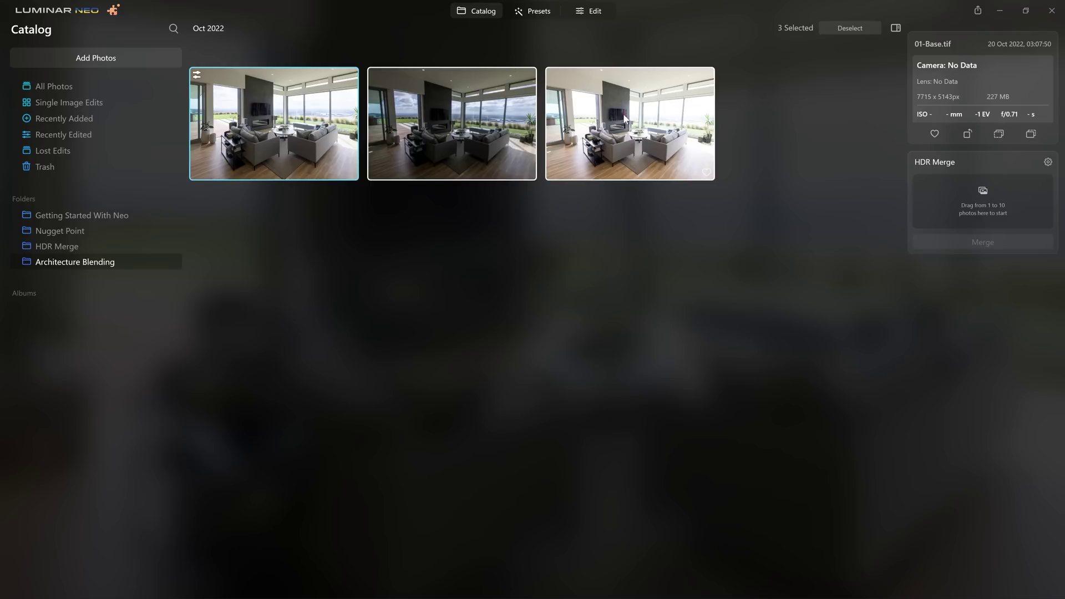
right_click(314, 112)
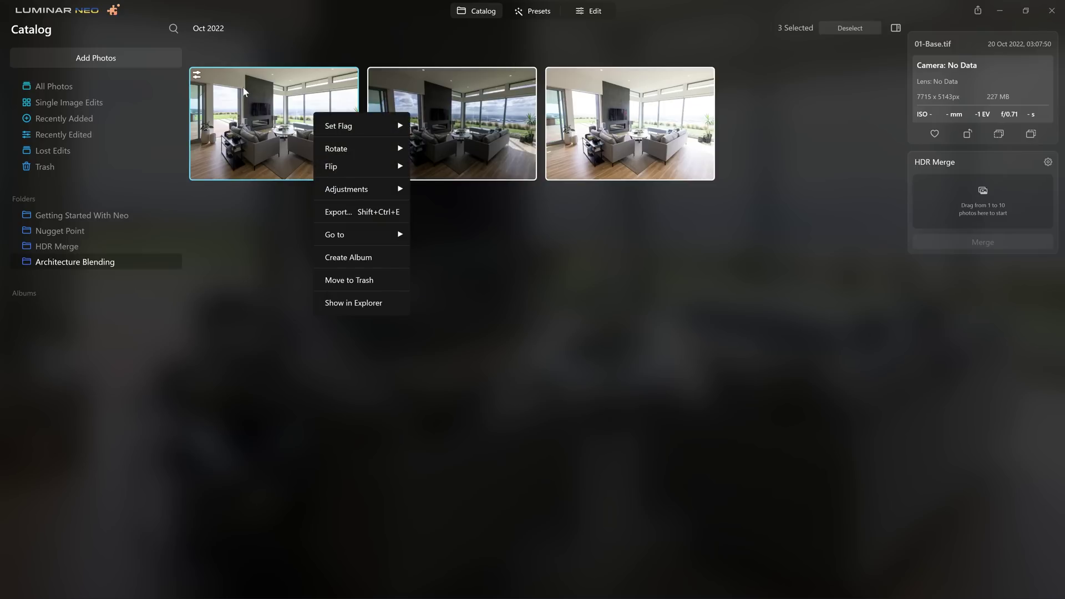
mouse_move(339, 193)
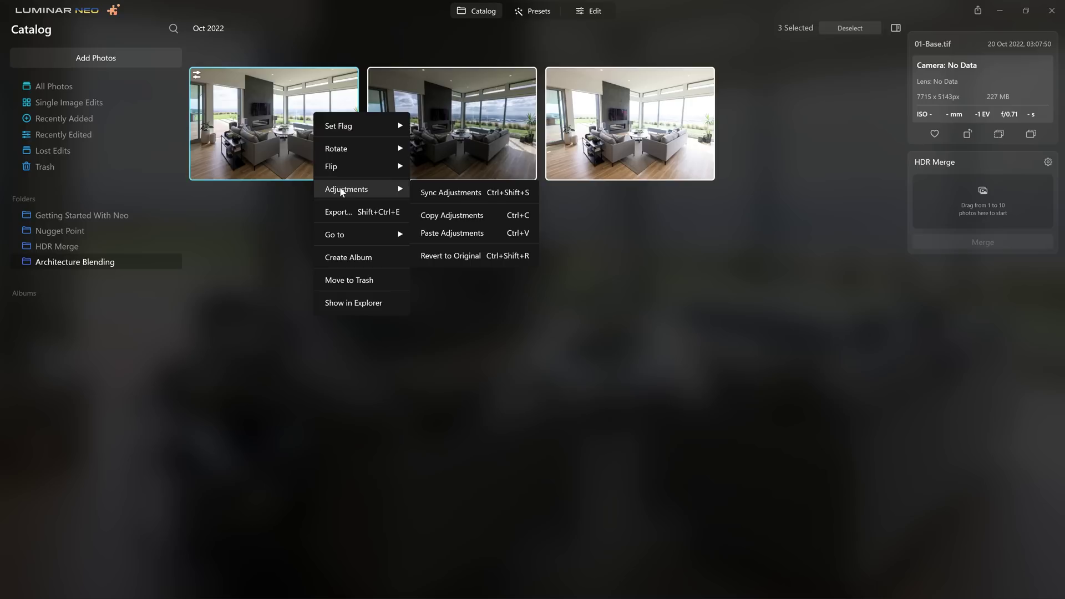
left_click(502, 197)
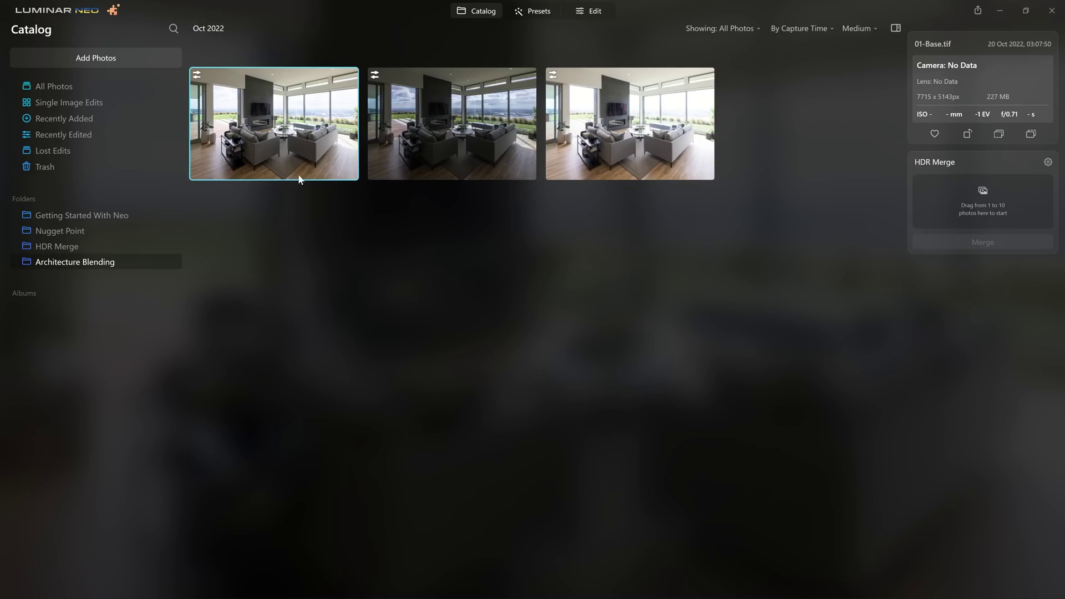
Set up the image export in TIFF format with 16-bit depth and the Adobe RGB color space.
right_click(289, 134)
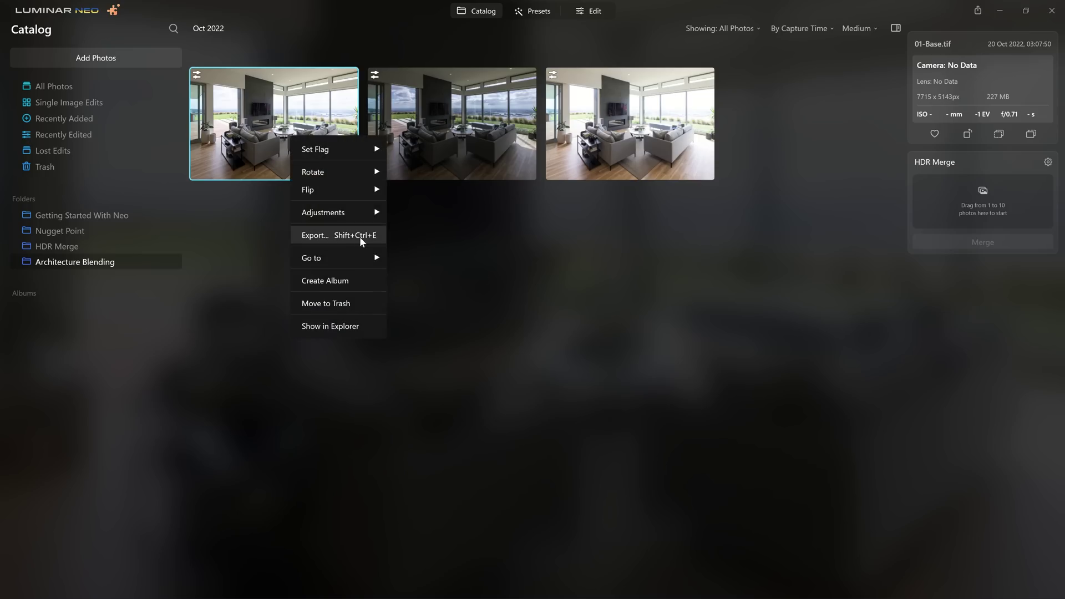
left_click(360, 236)
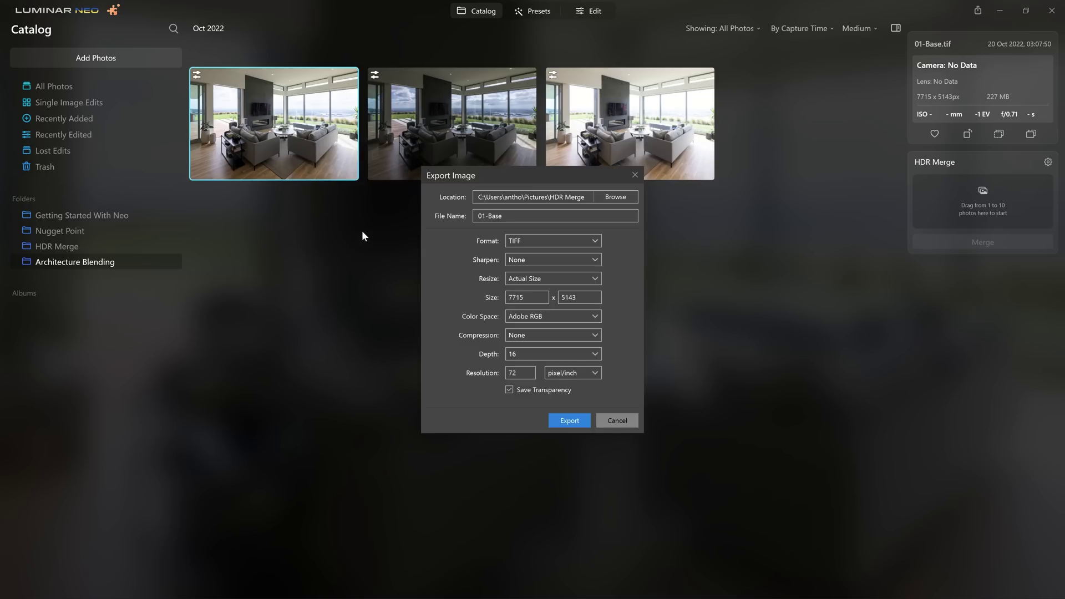
left_click(528, 242)
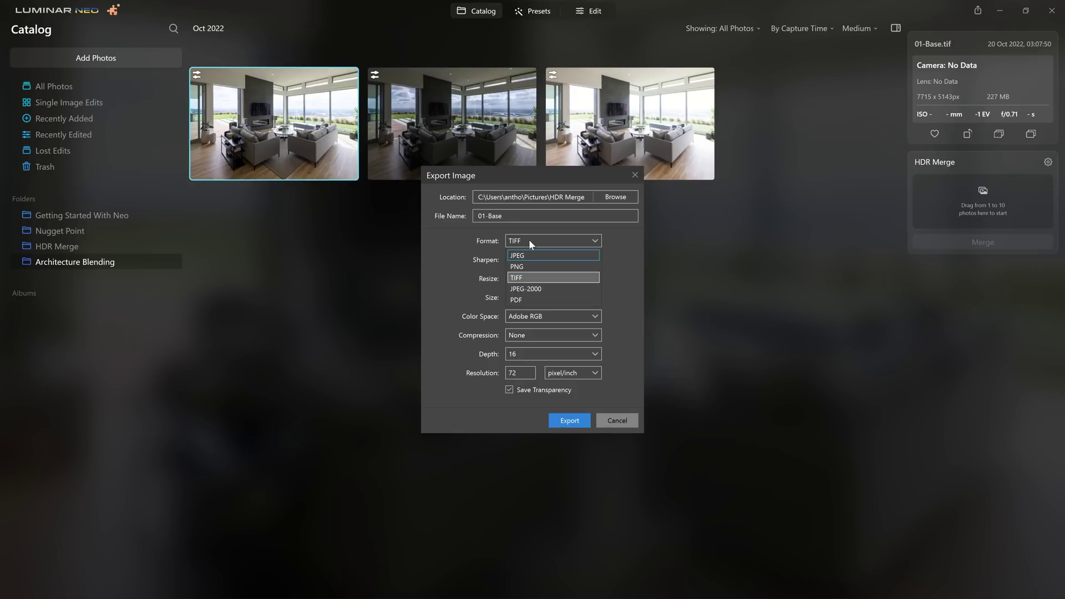
left_click(525, 278)
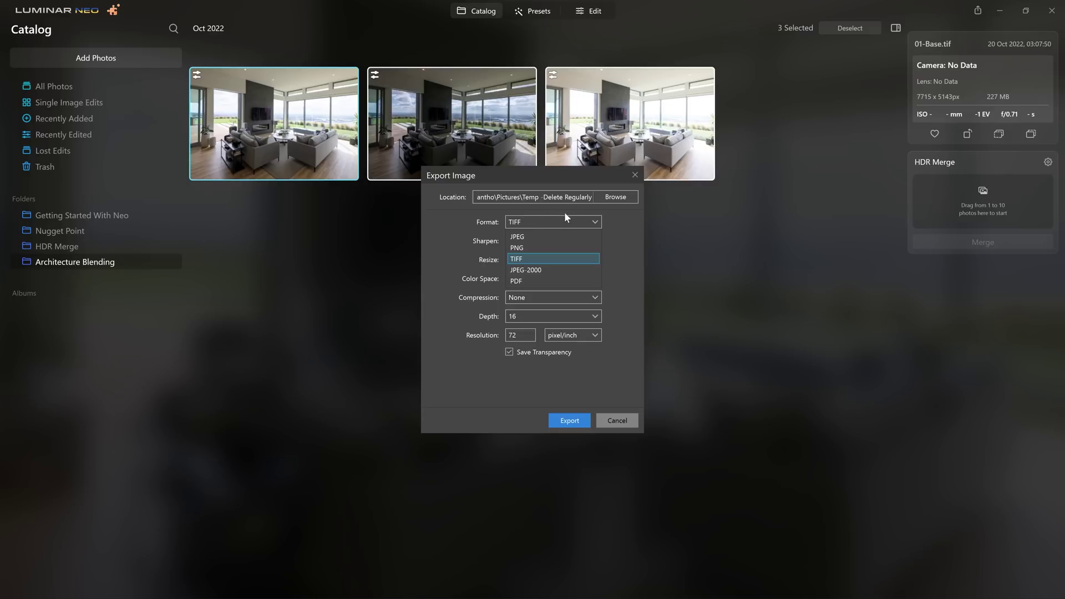
left_click(534, 258)
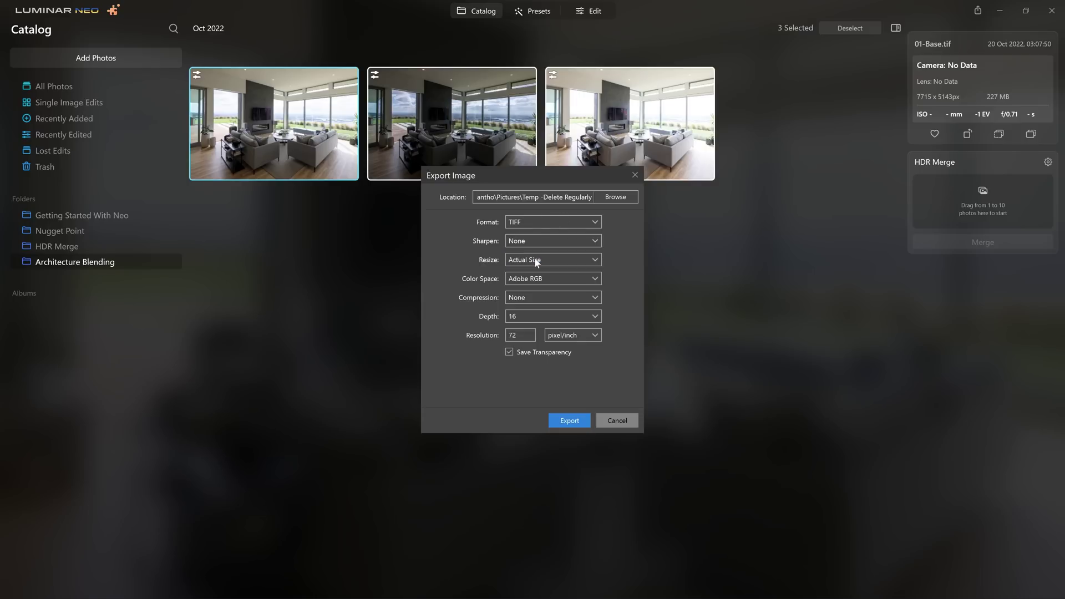
left_click(514, 318)
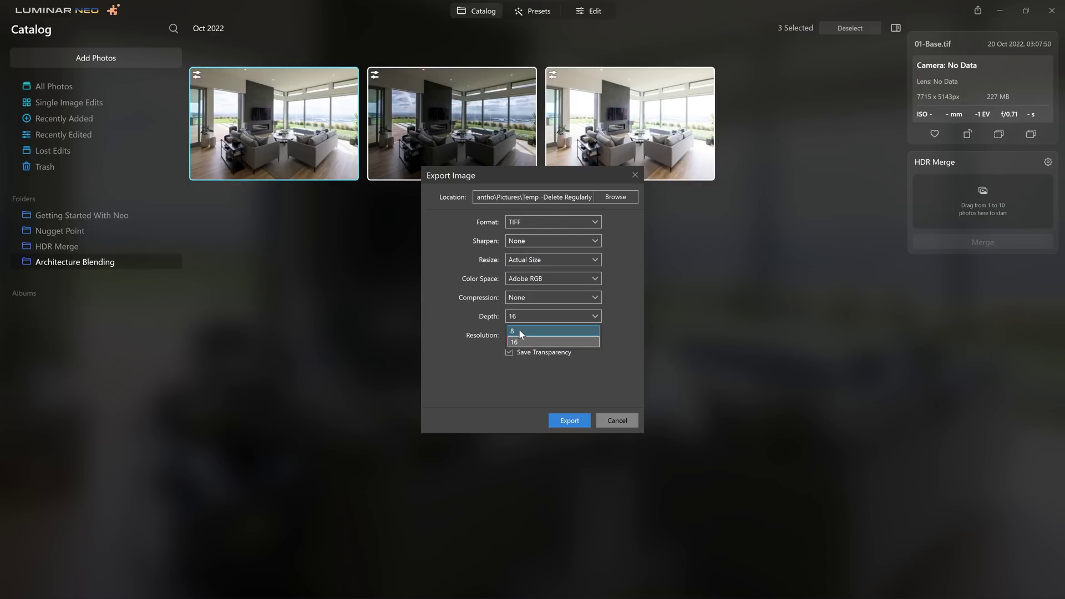
left_click(518, 328)
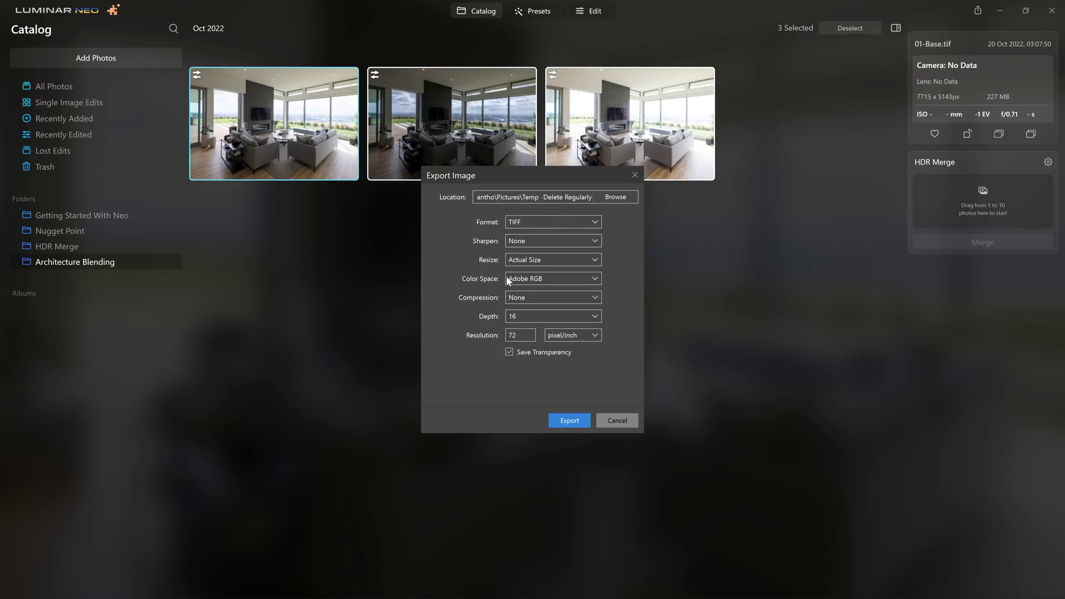
left_click(511, 278)
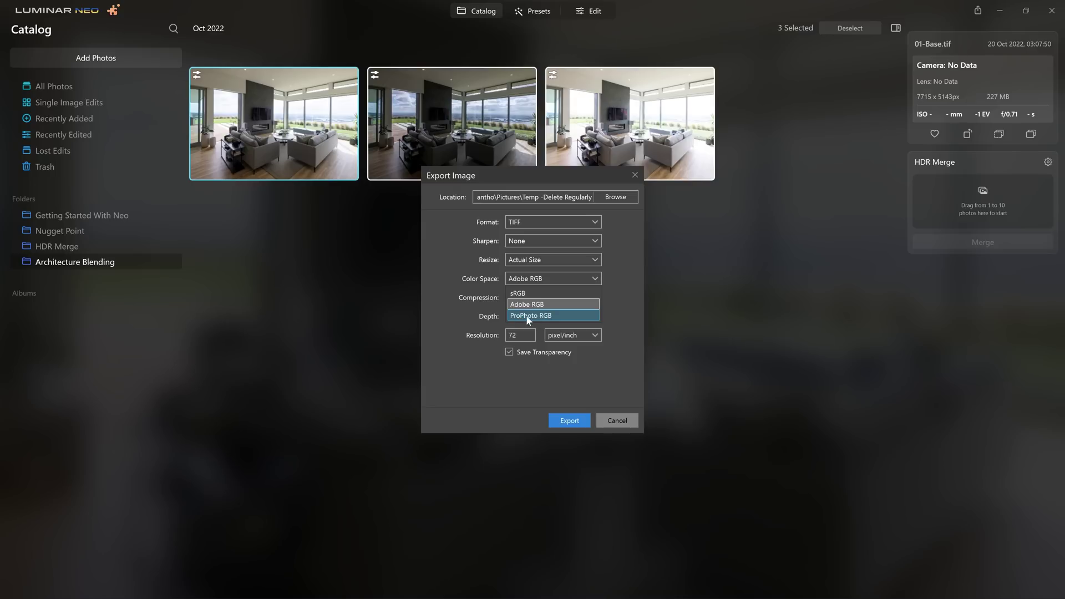
left_click(489, 314)
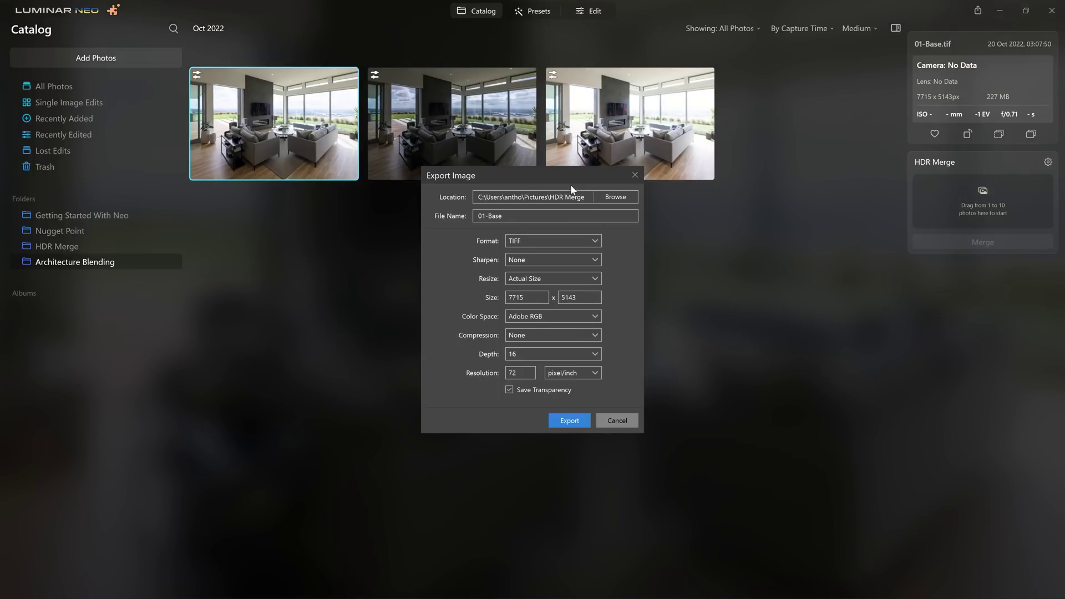
Create a folder named Temp -Delete Regularly in Pictures as the export location and export the photos there.
left_click(615, 197)
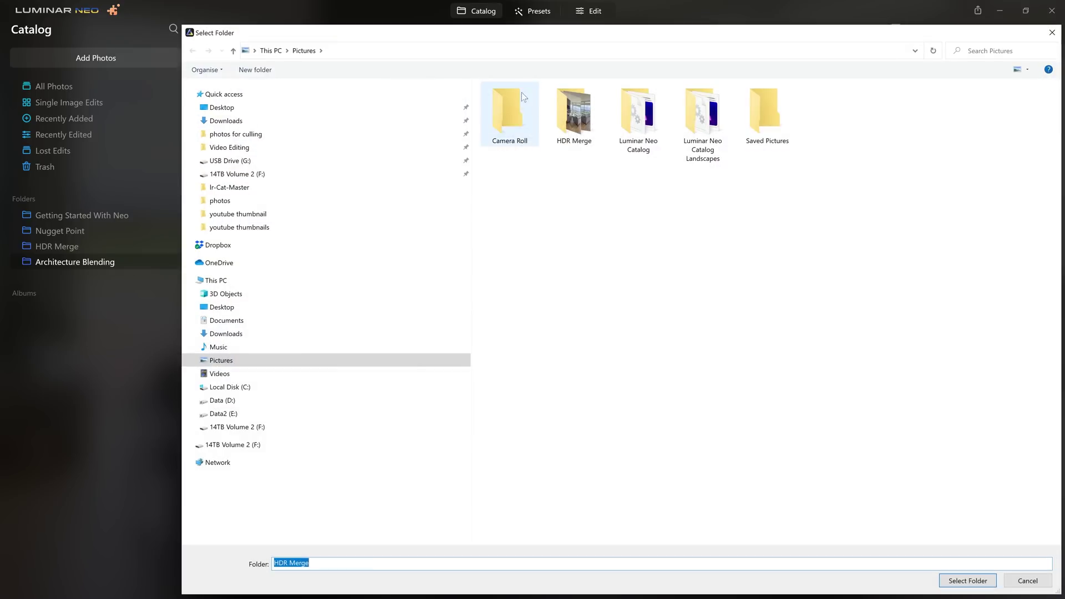
right_click(614, 248)
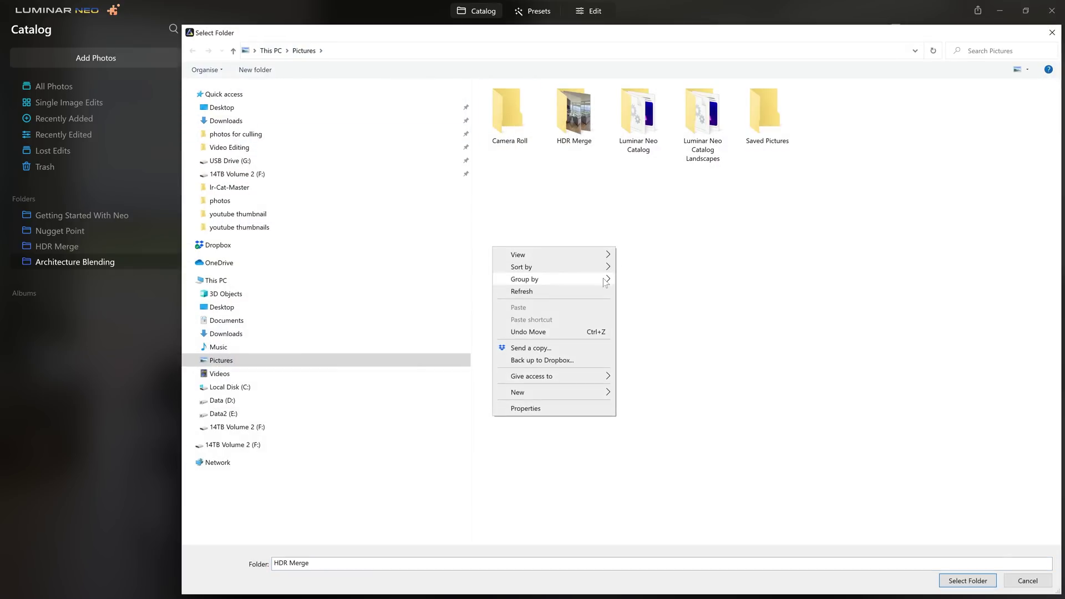
mouse_move(575, 395)
left_click(665, 397)
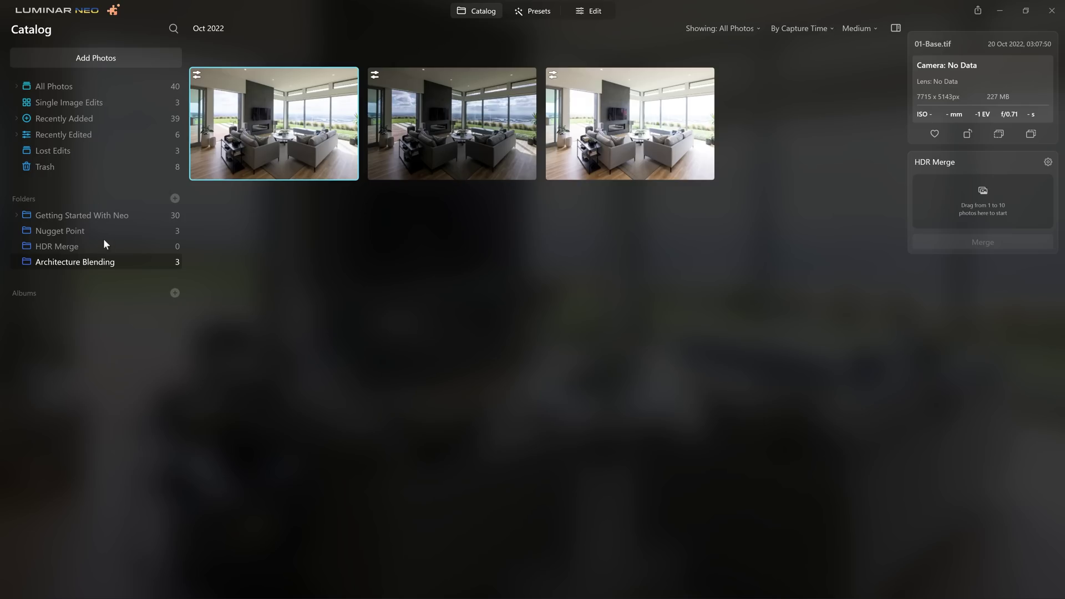
Add the Temp -Delete Regularly folder to the catalog and load its three exposures into HDR Merge.
left_click(175, 199)
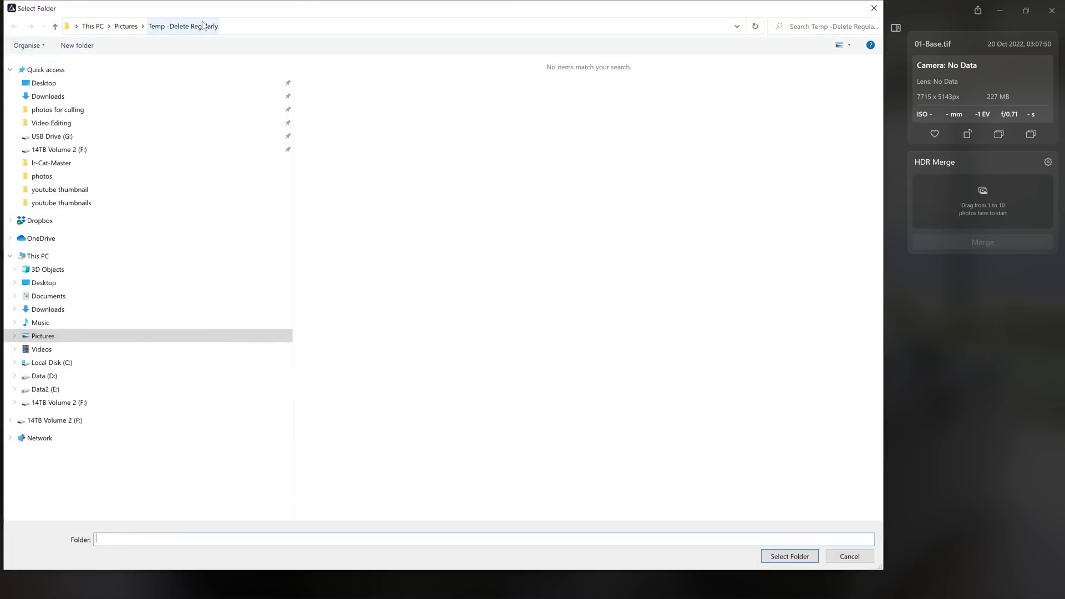
left_click(776, 556)
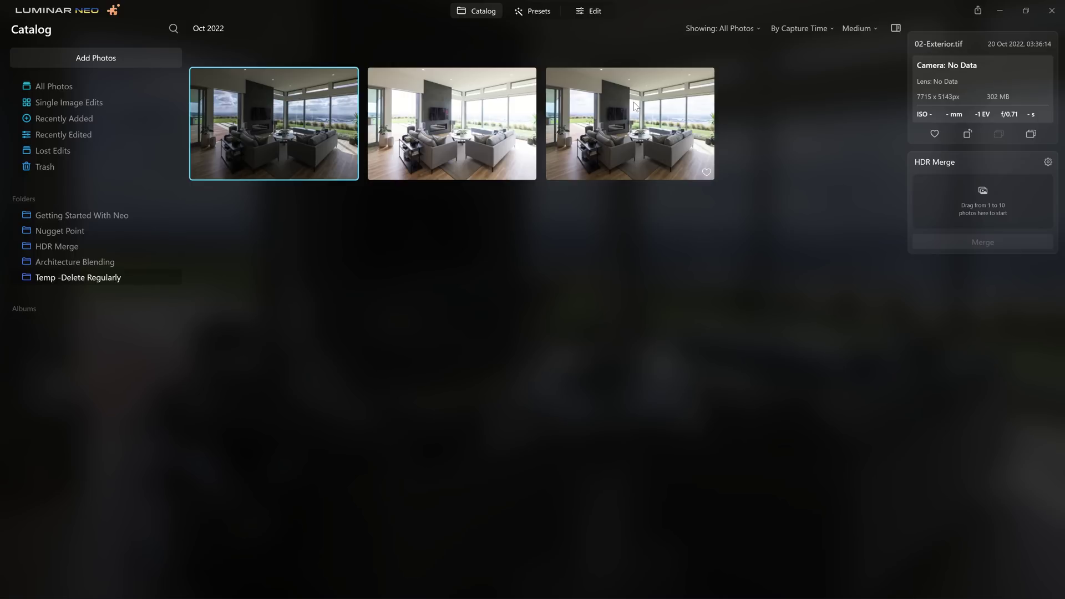
left_click(635, 106, "shift")
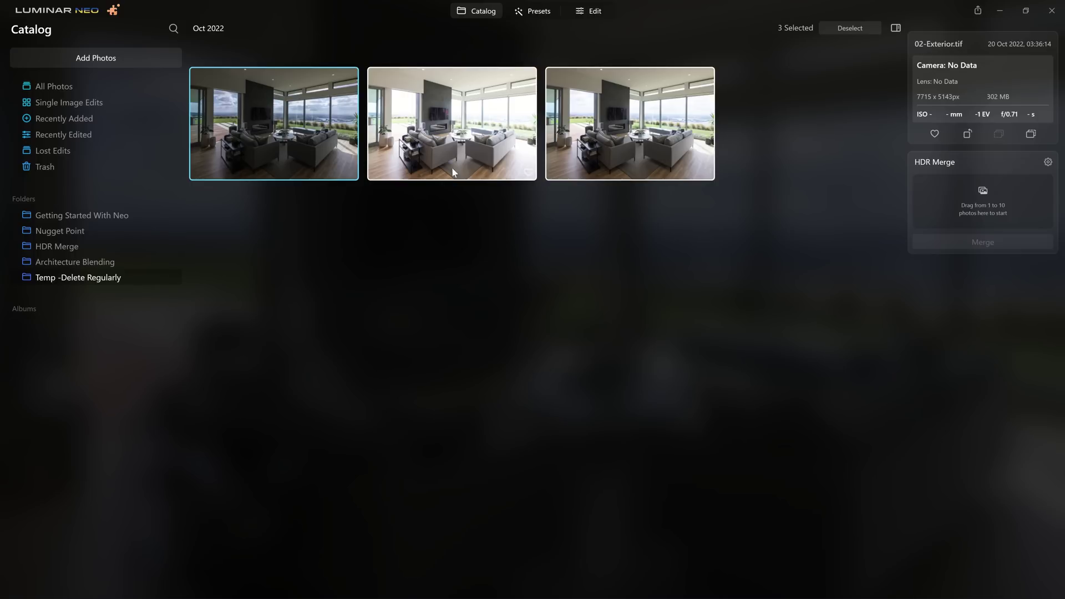
left_click_drag(310, 100, 1023, 197)
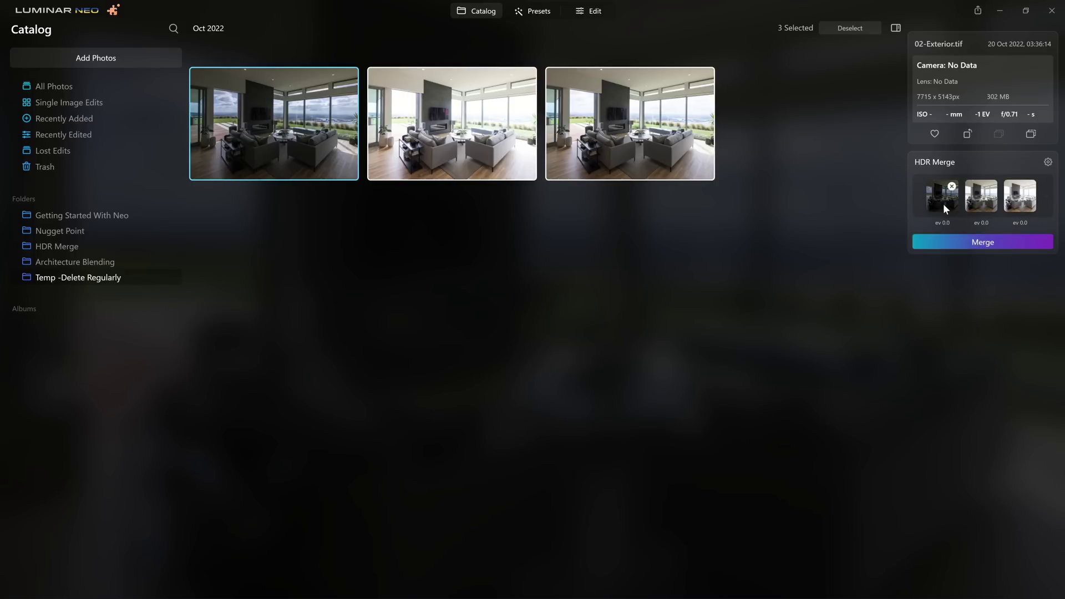
Merge the three exposures into an HDR photo with Auto Alignment, Chromatic Aberration Reduction and Ghost Reduction off.
left_click(1049, 162)
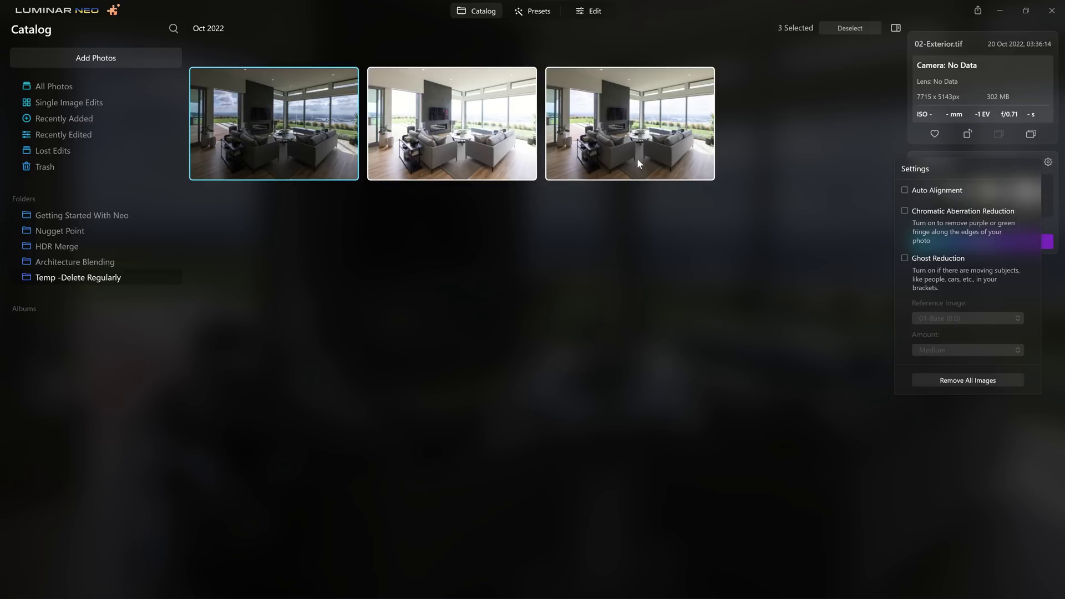
left_click(813, 179)
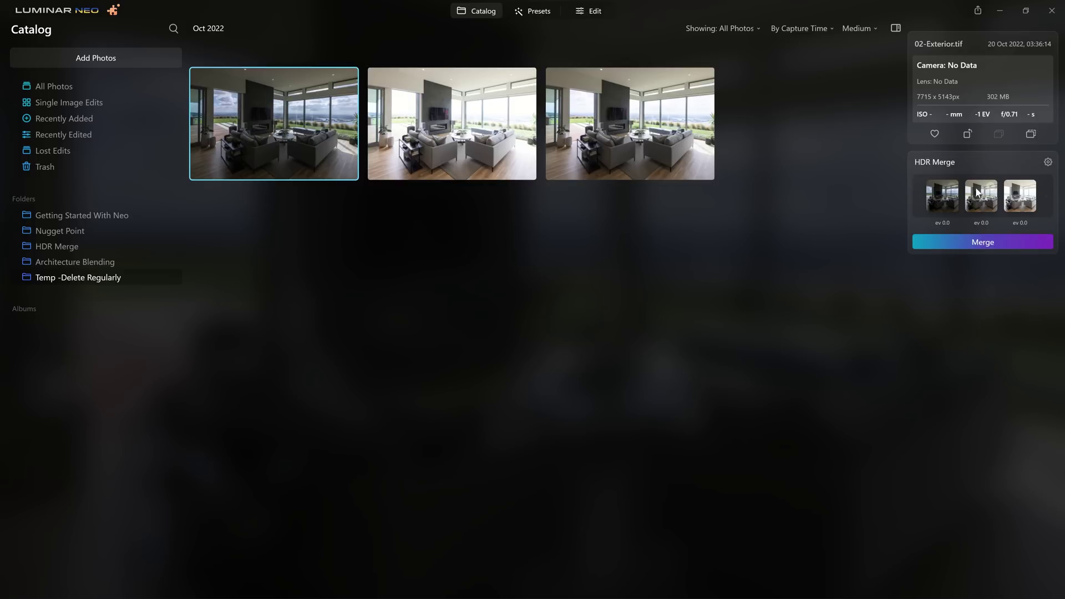
left_click(994, 241)
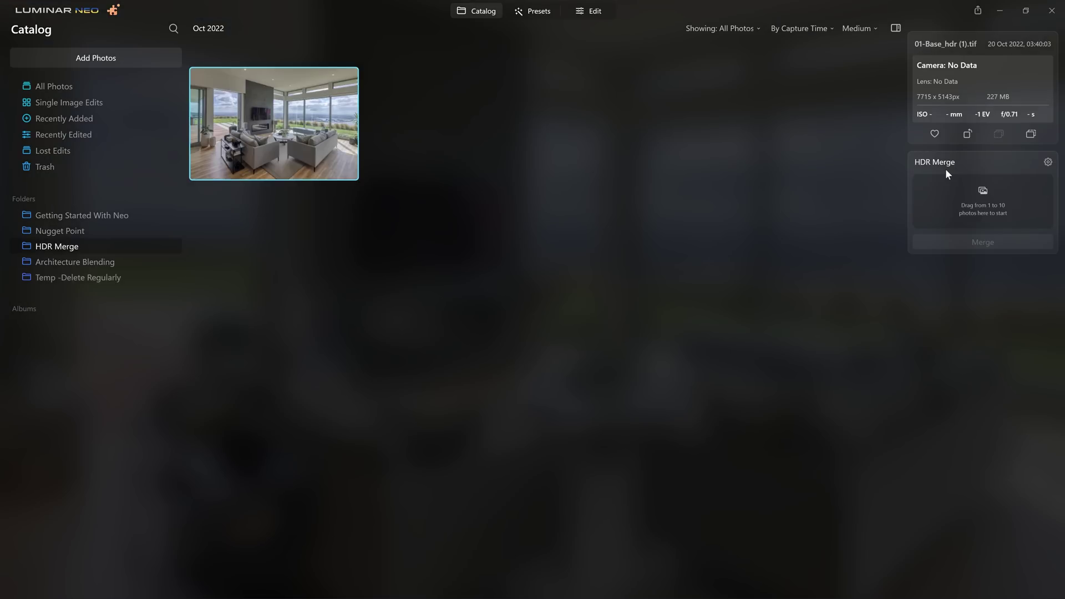
Open the merged HDR photo for editing and inspect its detail up close.
double_click(324, 125)
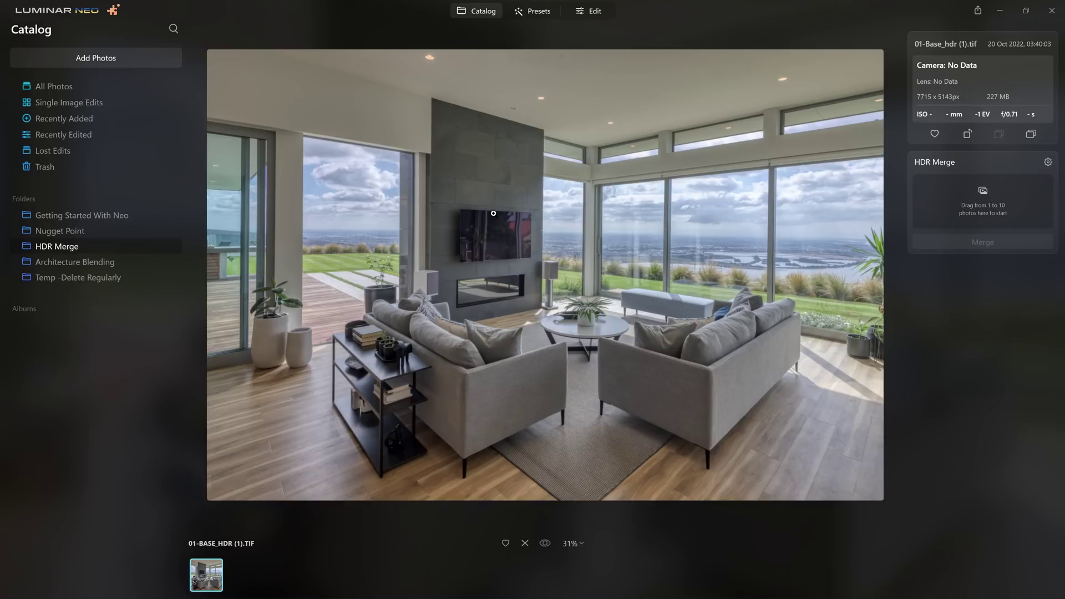
left_click(593, 11)
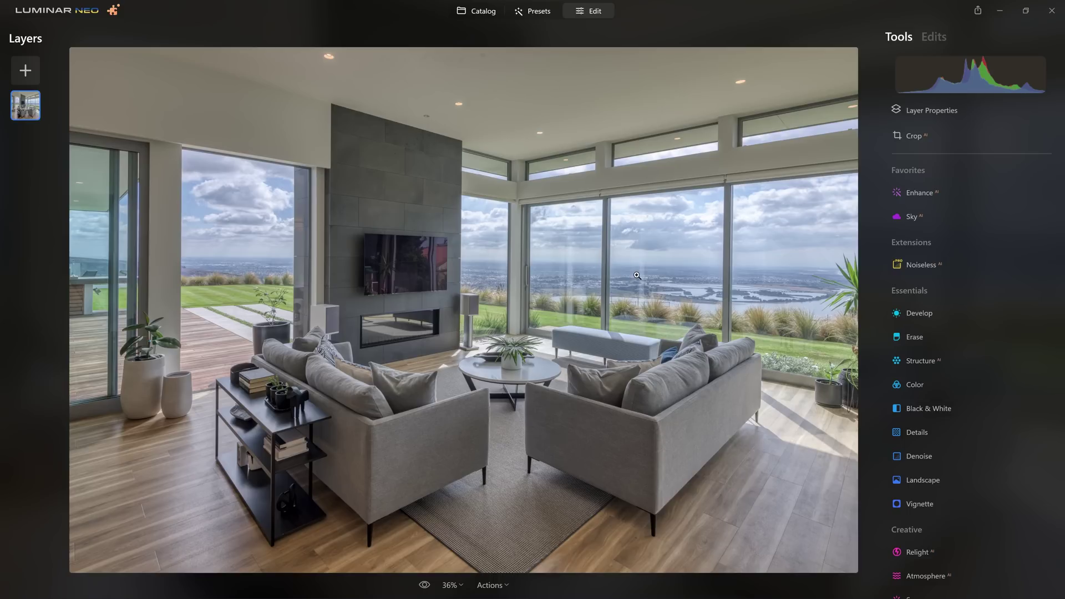
left_click(381, 409)
left_click(382, 163)
Add 01-Base.tif from the Temp -Delete Regularly folder as a new layer over the HDR photo.
left_click(25, 70)
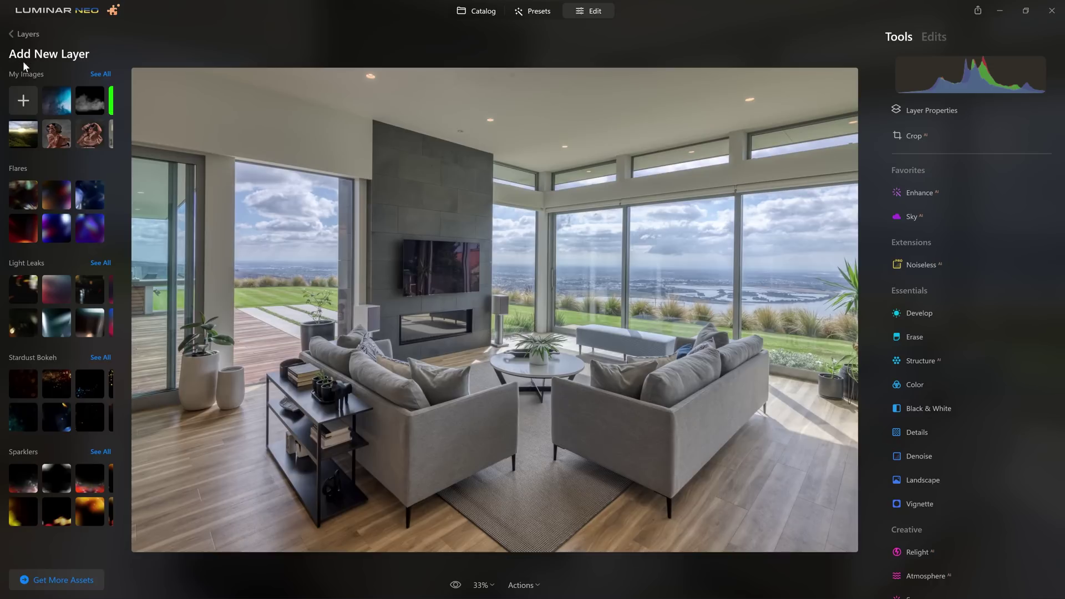
left_click(28, 101)
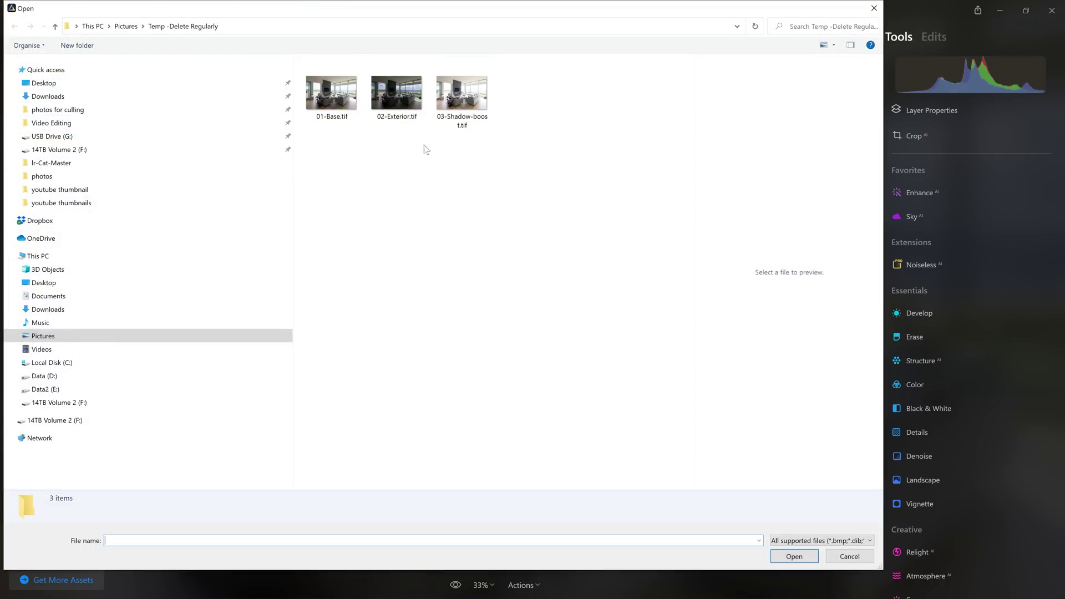
left_click(333, 115)
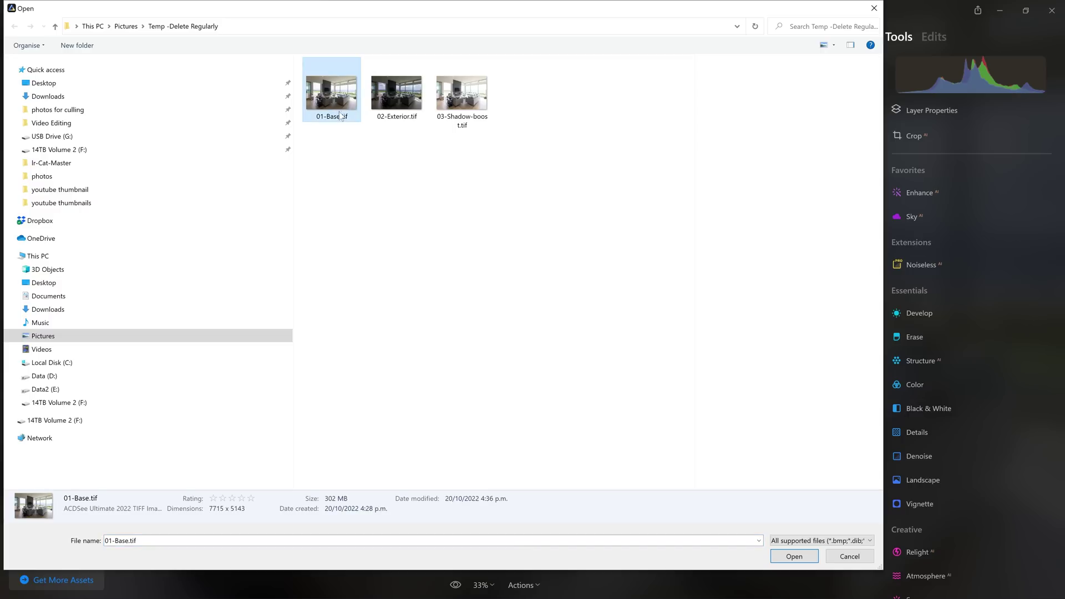
left_click(796, 550)
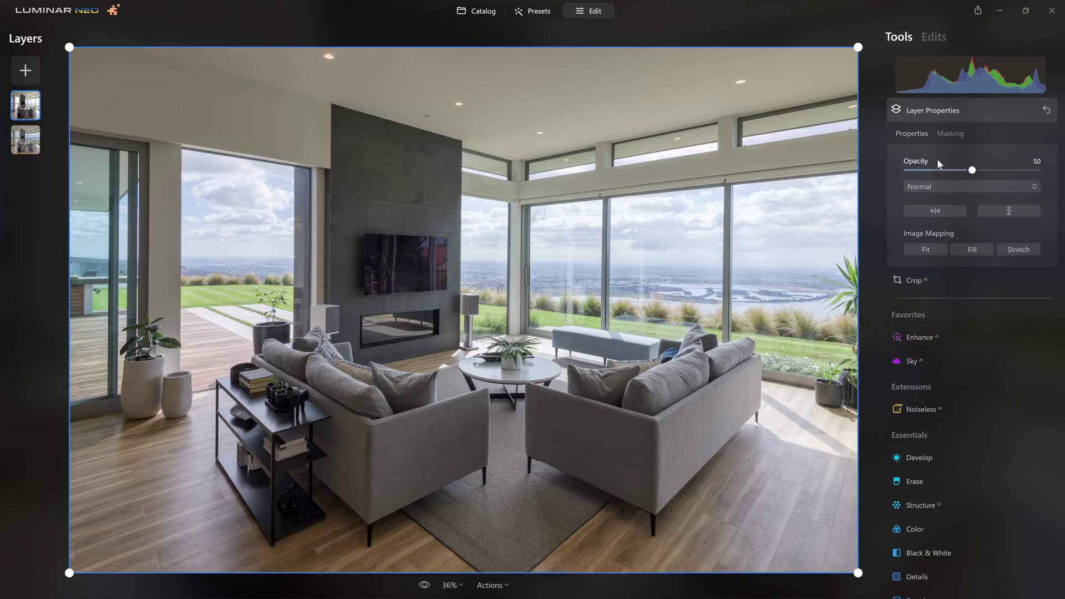
Compare the base layer with the HDR photo beneath it at opacities of 100, 0, 73 and 50.
left_click_drag(974, 170, 1062, 174)
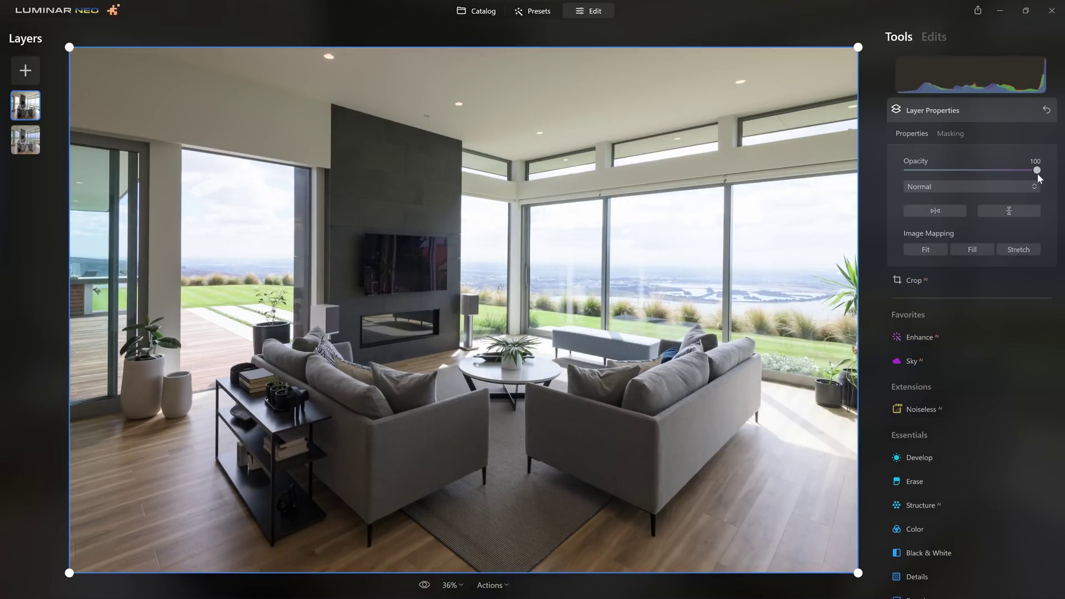
left_click_drag(1036, 171, 993, 171)
left_click_drag(934, 171, 827, 180)
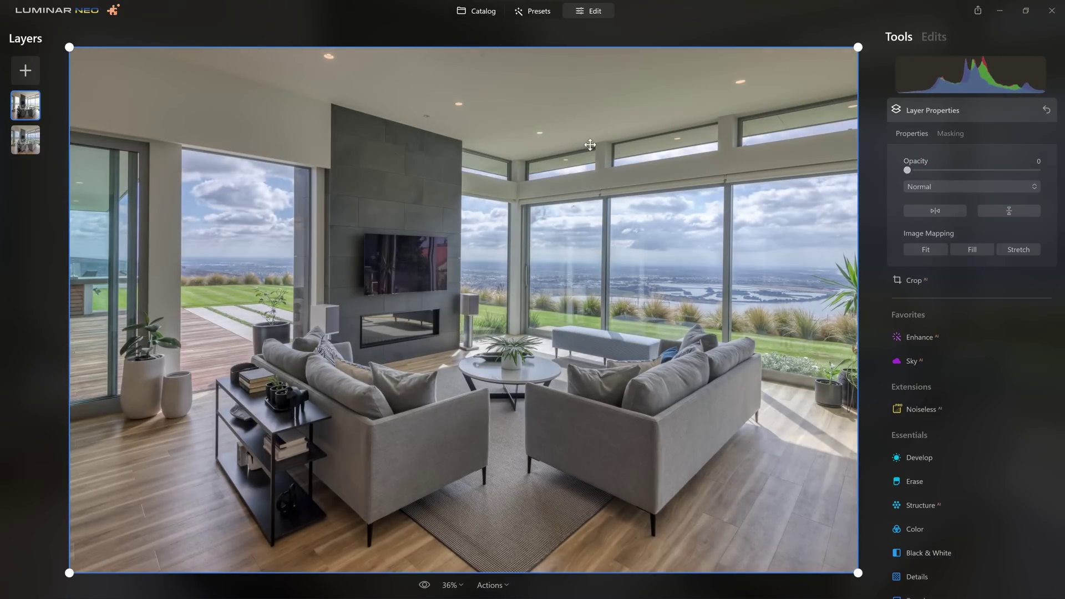
left_click_drag(930, 172, 884, 172)
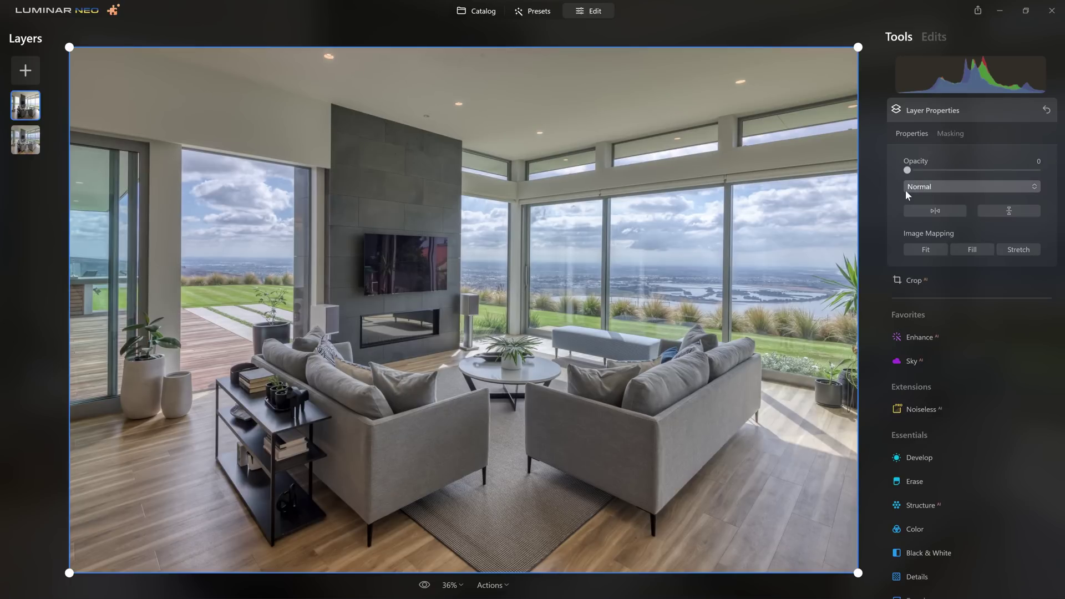
left_click(971, 170)
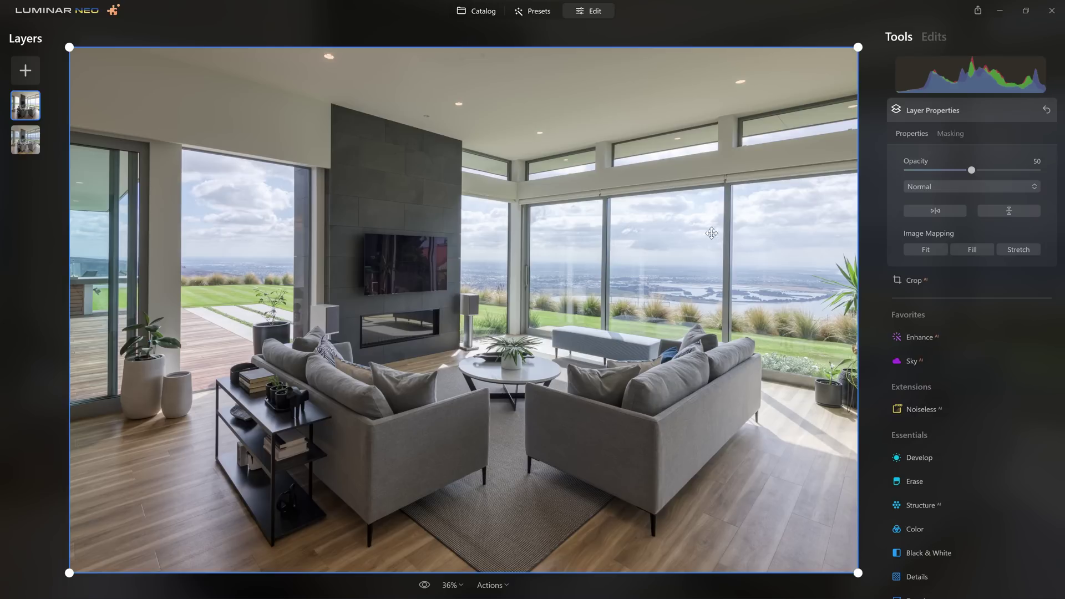
left_click_drag(971, 173, 873, 174)
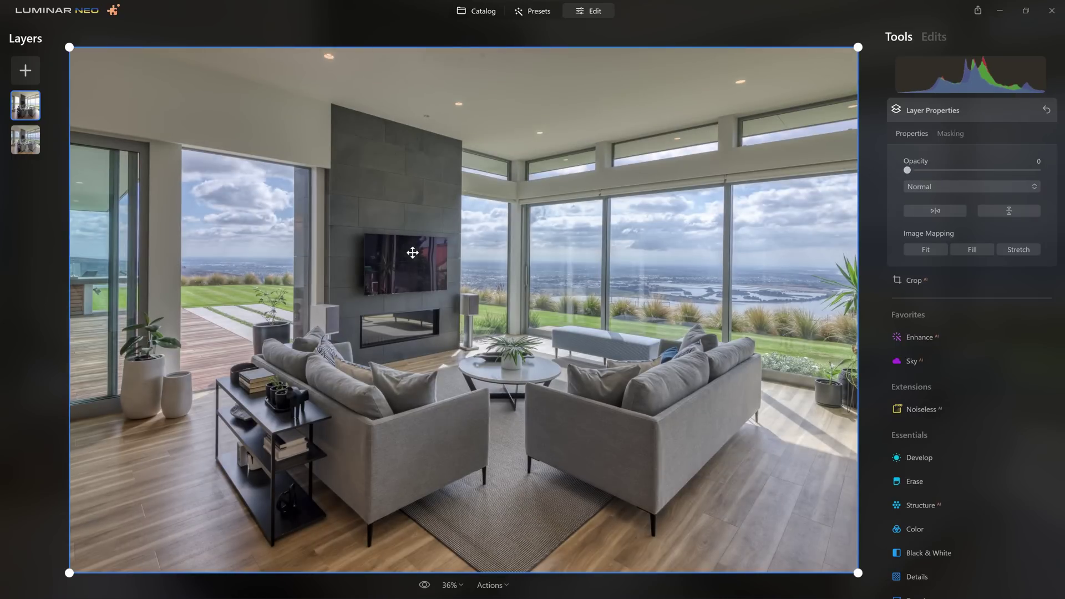
left_click_drag(907, 170, 1002, 168)
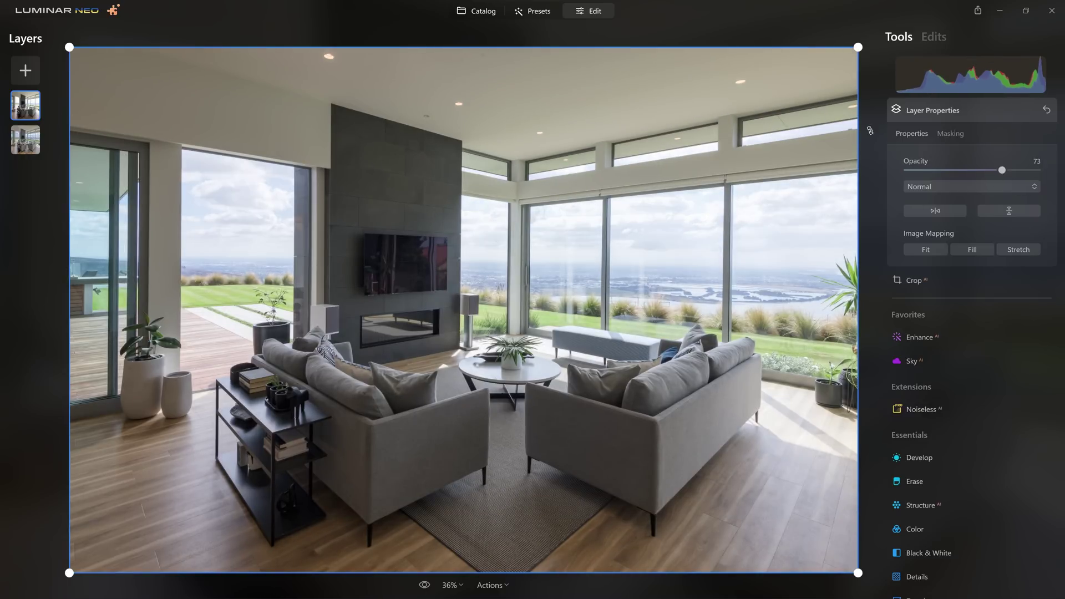
left_click_drag(1002, 170, 974, 174)
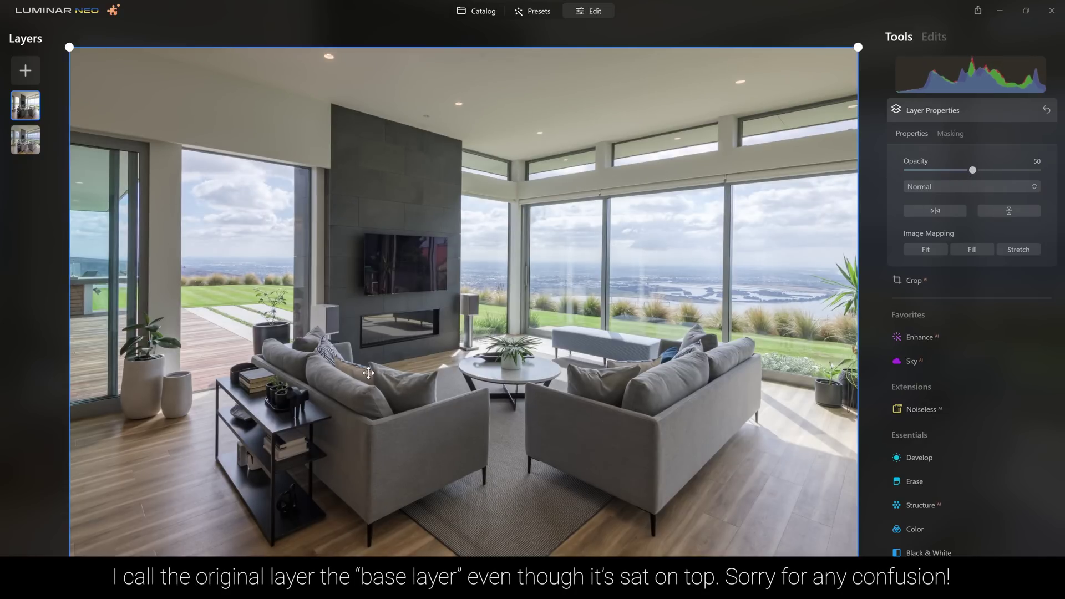
Set the base layer's opacity to 100 and erase its mask across the room with a soft brush at strength 50.
left_click_drag(972, 171, 1044, 180)
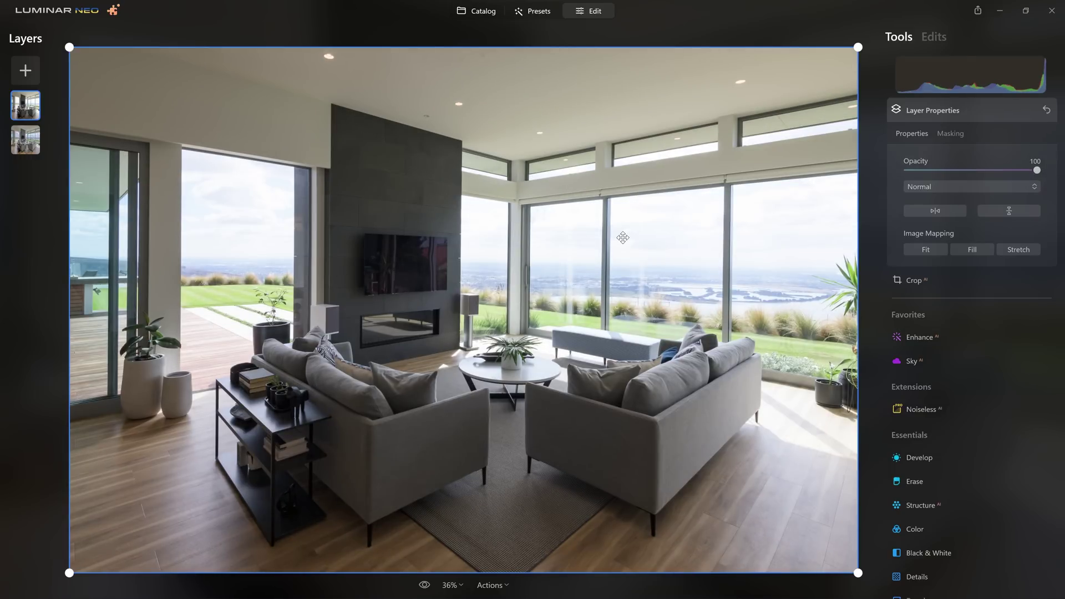
left_click(945, 135)
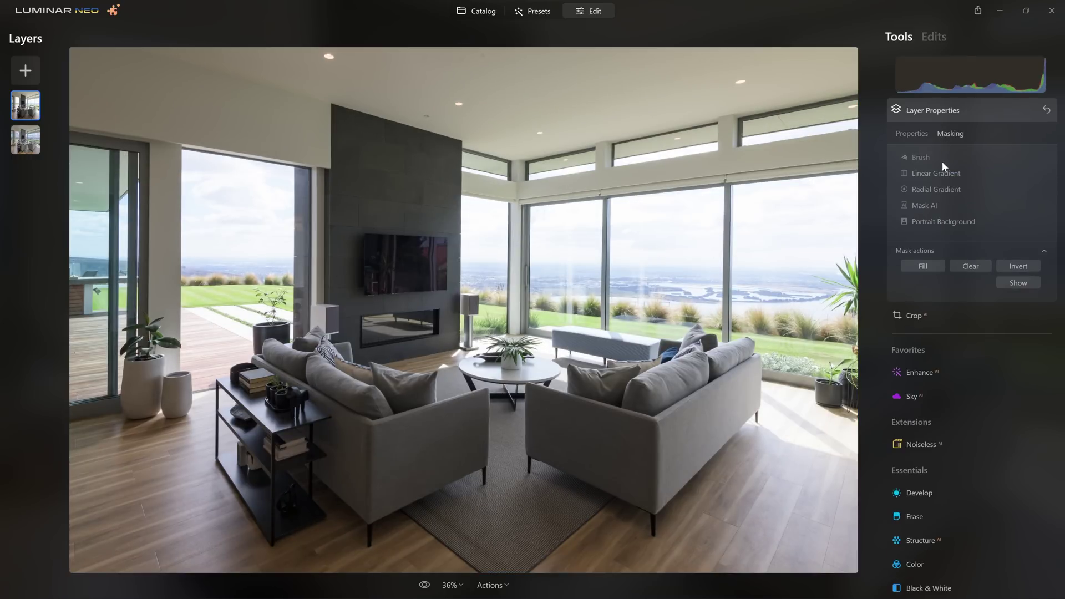
left_click(925, 158)
left_click(1005, 176)
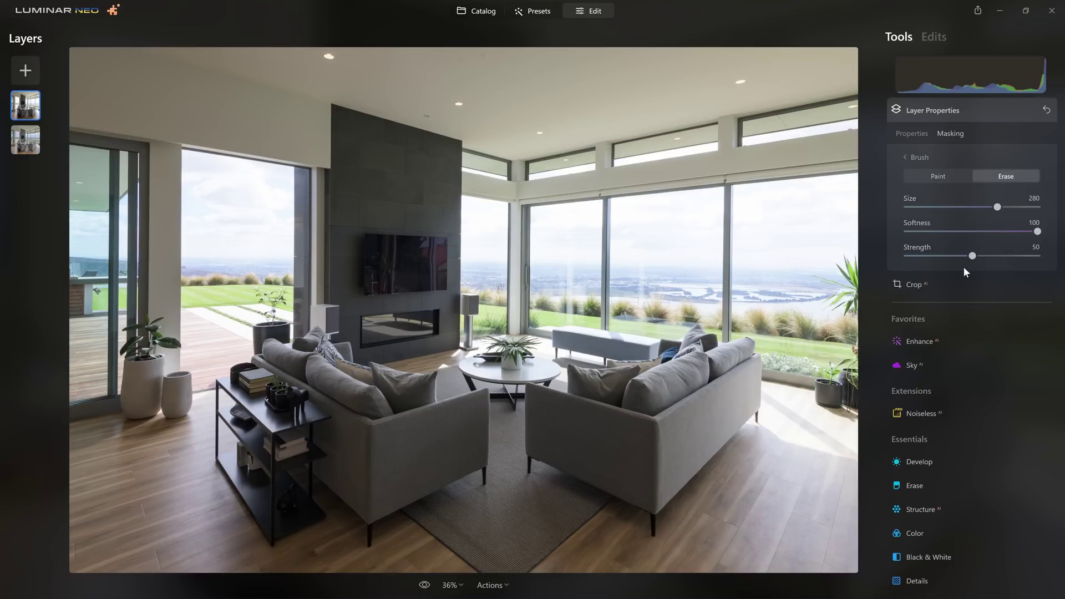
left_click(839, 64)
mouse_move(839, 64)
left_mouse_down()
mouse_move(399, 60)
mouse_move(64, 75)
left_mouse_up()
mouse_move(374, 149)
left_mouse_down()
mouse_move(887, 195)
mouse_move(784, 298)
mouse_move(71, 468)
mouse_move(1, 593)
mouse_move(33, 566)
left_mouse_up()
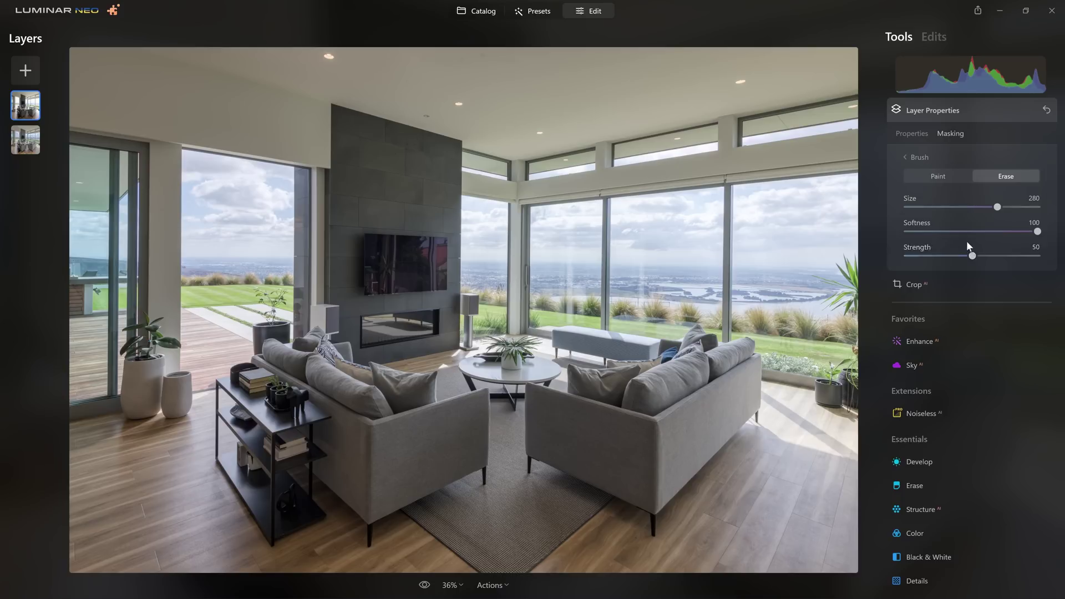
Erase the base layer over the windows at brush strength 100, and paint parts of the room back at strength 32.
left_click_drag(972, 255, 1037, 256)
mouse_move(780, 262)
left_mouse_down()
mouse_move(784, 309)
mouse_move(452, 261)
mouse_move(820, 290)
mouse_move(250, 214)
mouse_move(226, 250)
mouse_move(89, 319)
left_mouse_up()
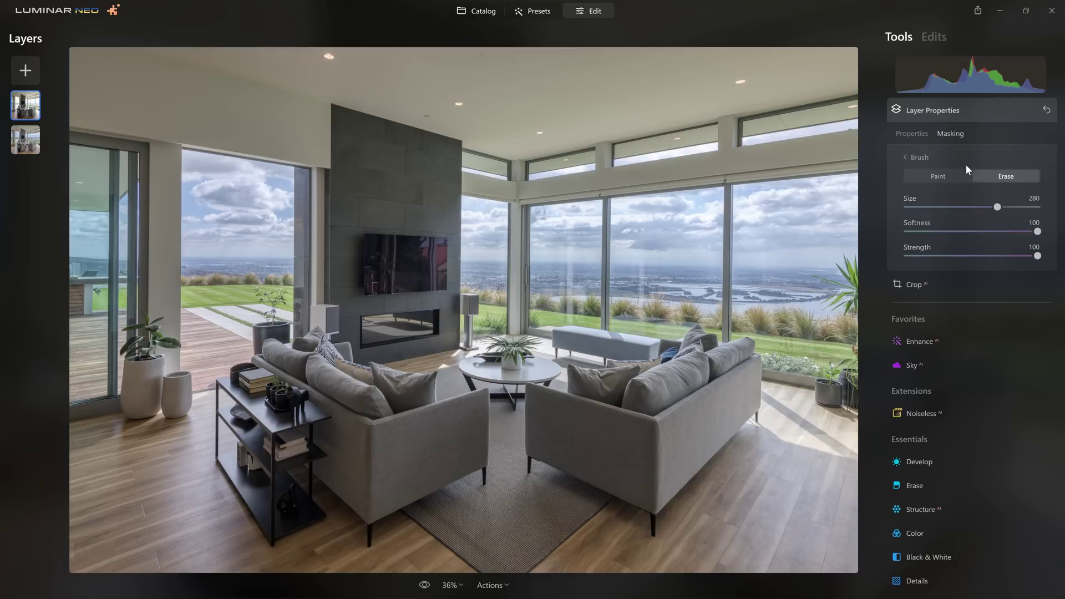
left_click(937, 177)
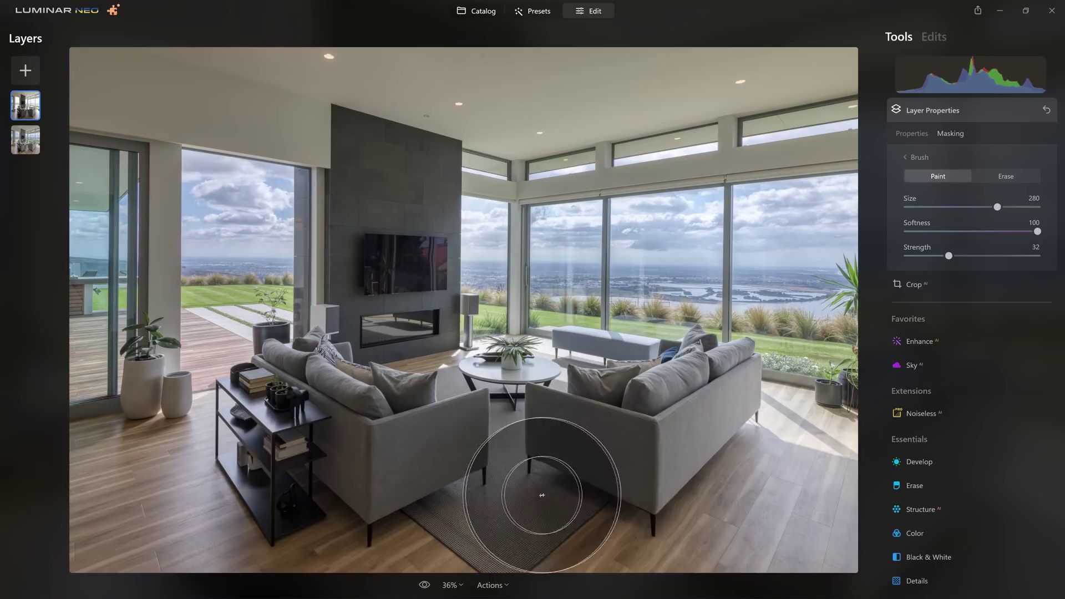
Finish masking, add the base exposure again as a third layer, and set its opacity to 100.
left_click(25, 105)
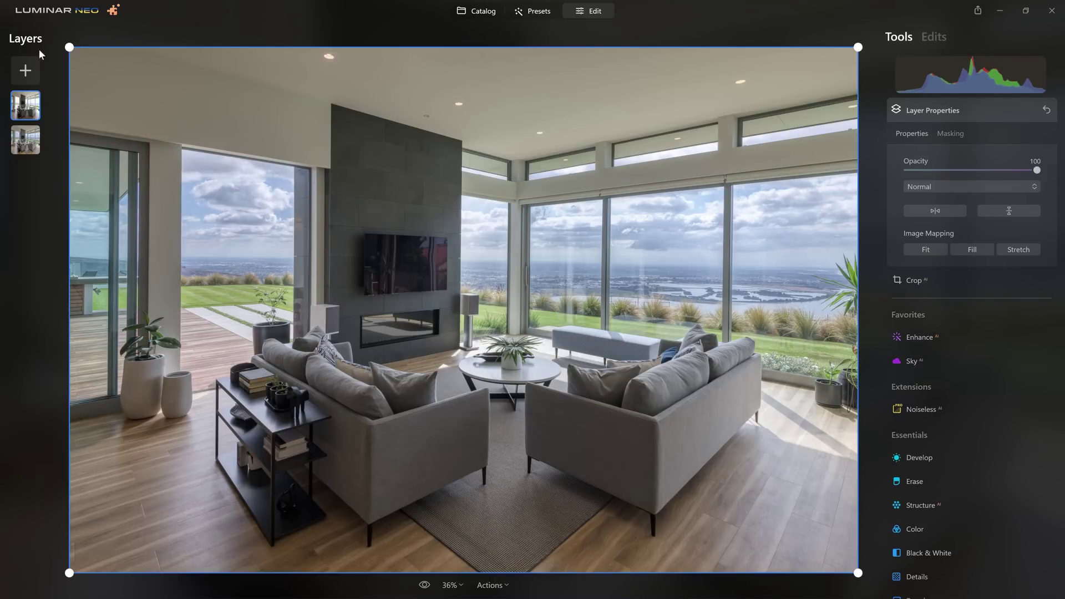
left_click(25, 69)
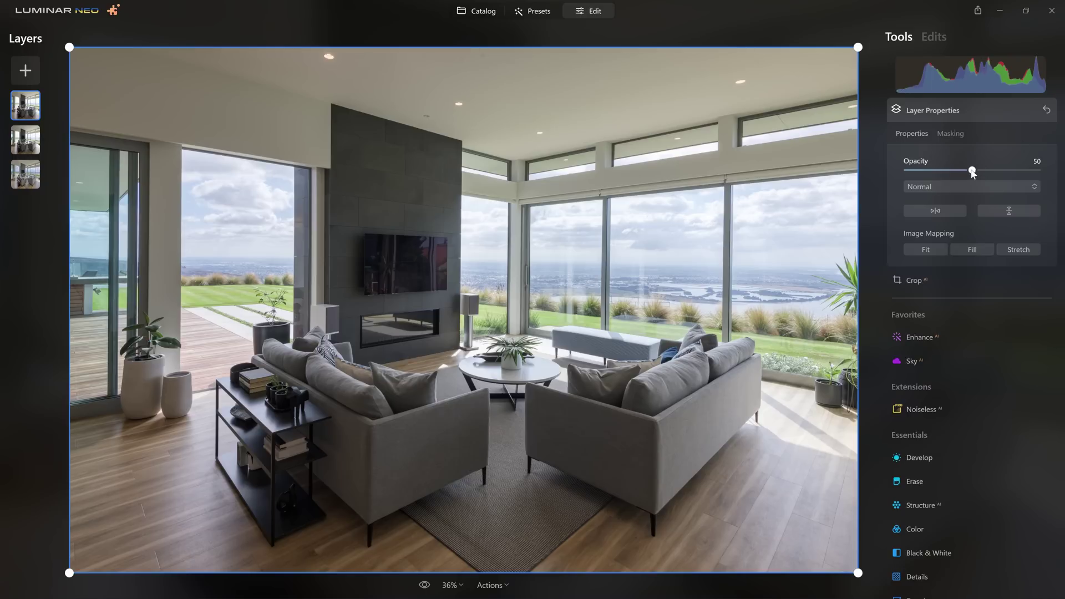
left_click_drag(973, 171, 1037, 170)
Hide the uppermost base layer and select the masked base layer beneath it.
left_click(28, 109)
left_click(26, 139)
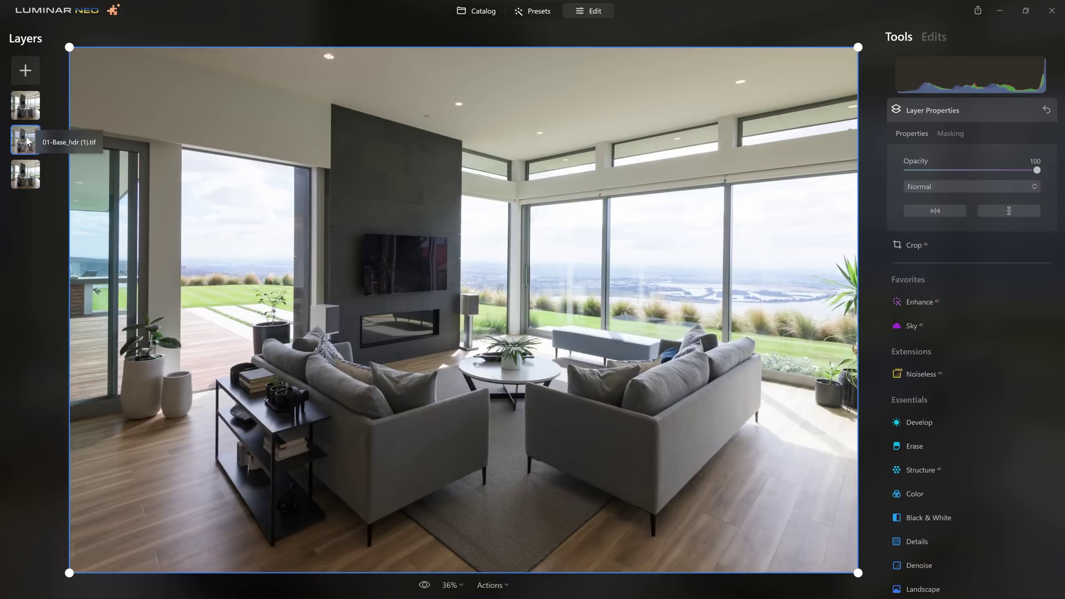
left_click(21, 178)
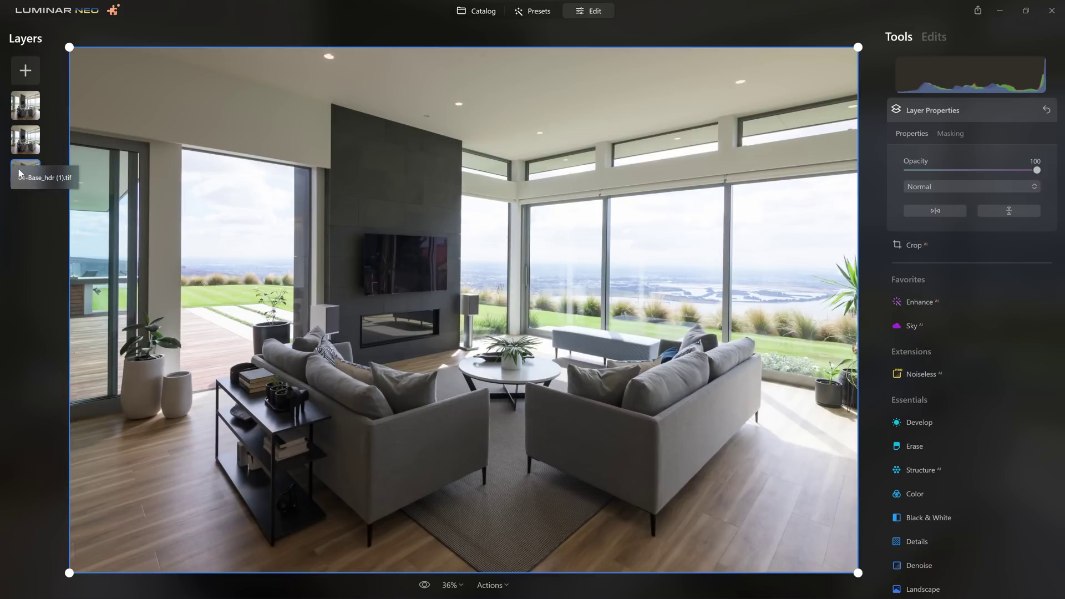
left_click(24, 109)
right_click(20, 112)
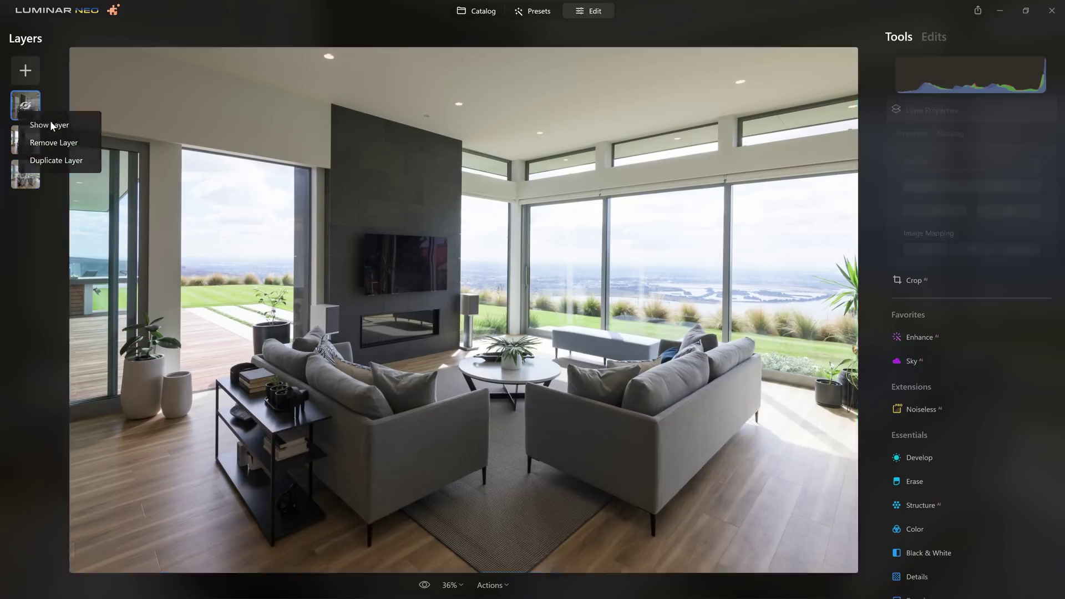
left_click(52, 125)
left_click(22, 151)
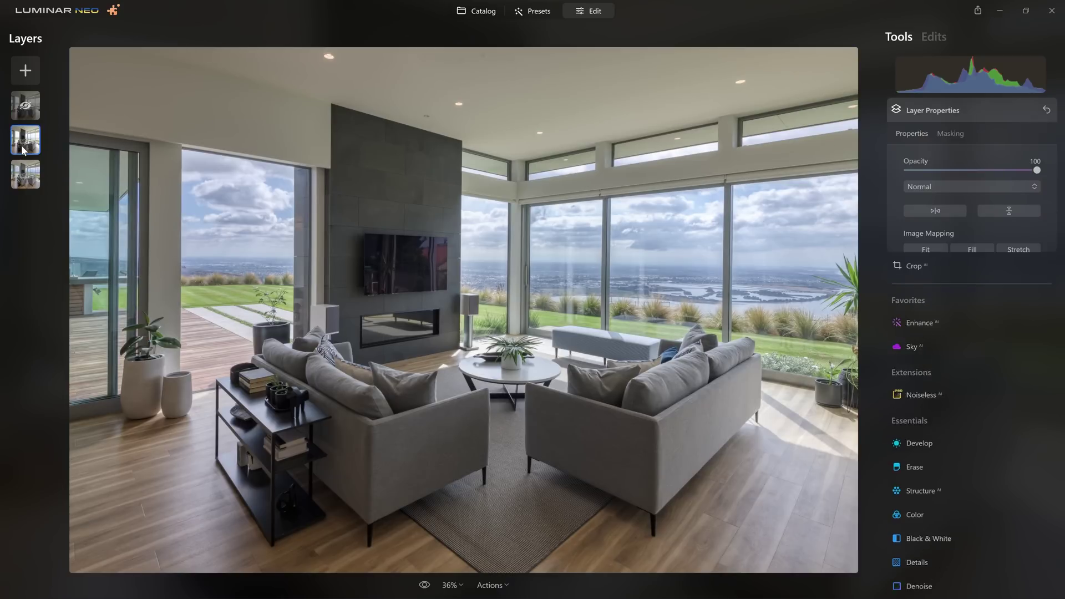
Hide the masked base layer and show it again to compare the blend with the HDR layer.
right_click(22, 140)
left_click(45, 152)
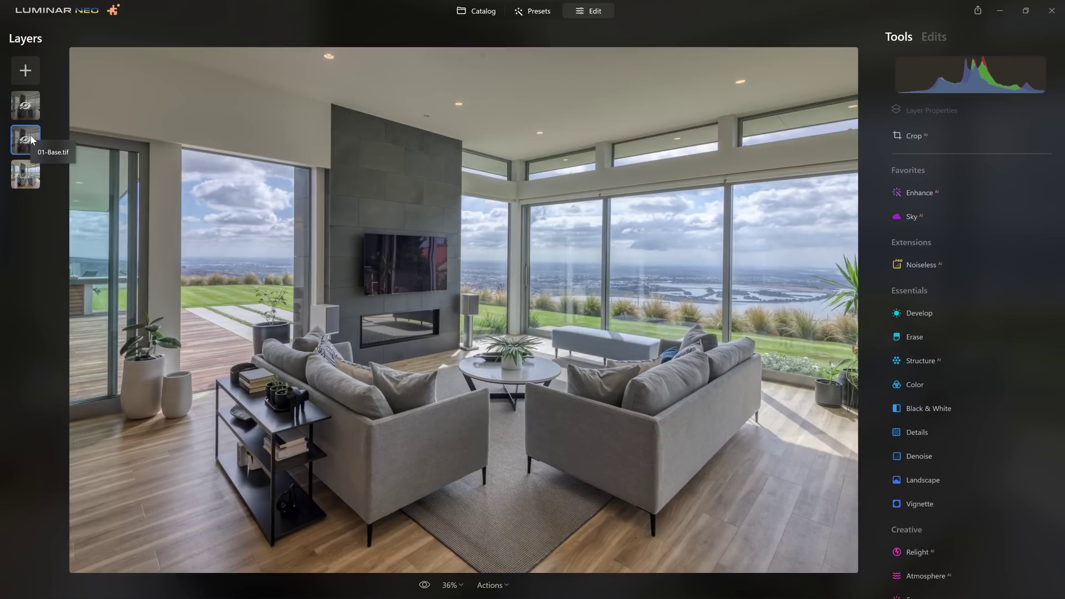
right_click(32, 140)
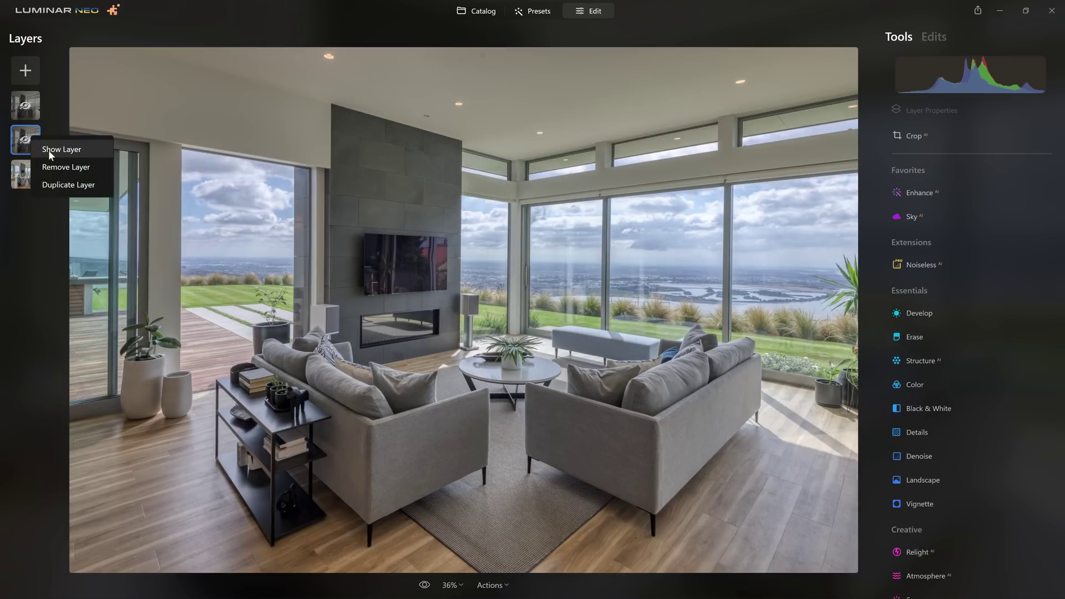
left_click(48, 149)
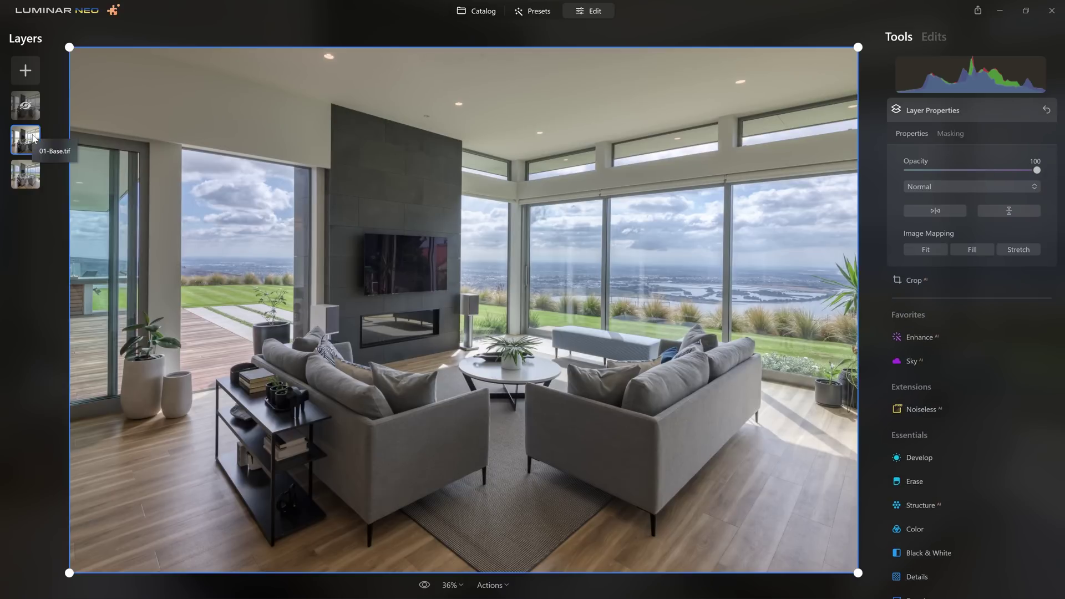
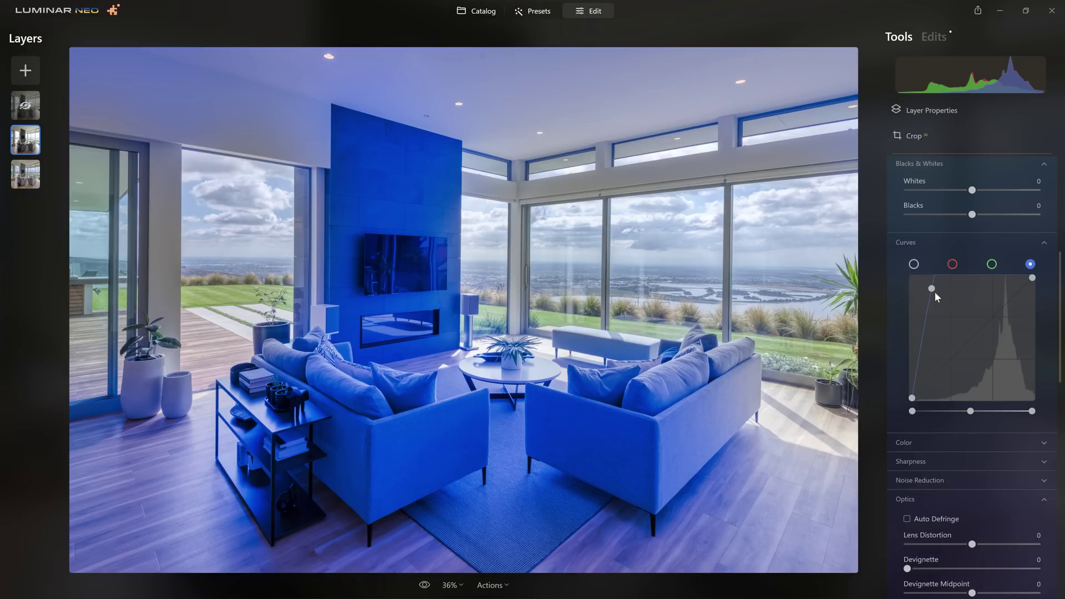
Pull the blue channel's curve point back close to the middle of the diagonal on the masked base layer.
left_click_drag(932, 289, 980, 323)
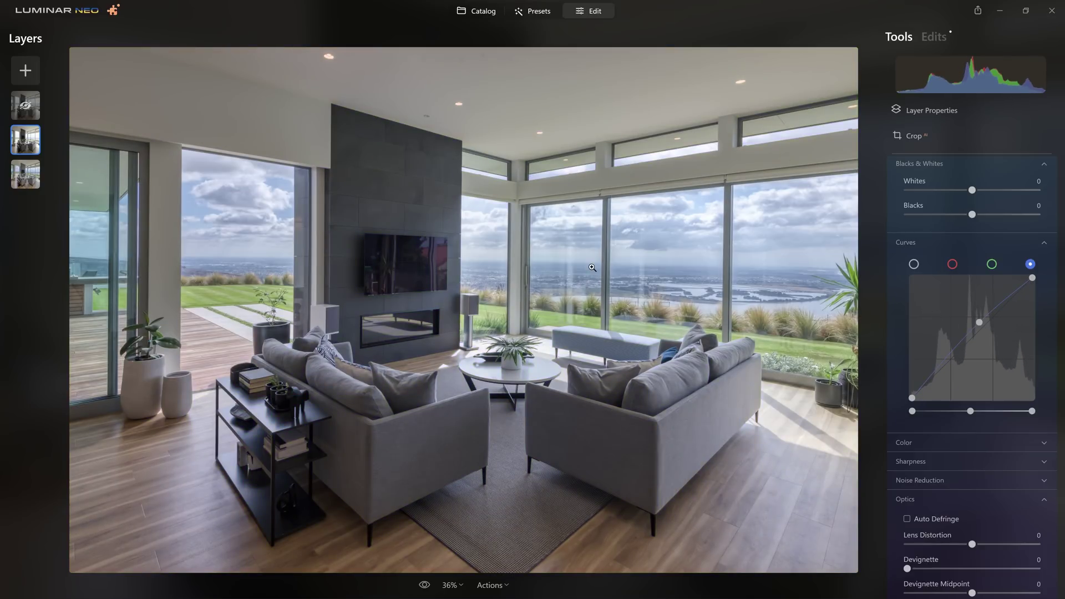
Open the merged HDR lounge TIFF from the catalog for editing.
left_click(476, 10)
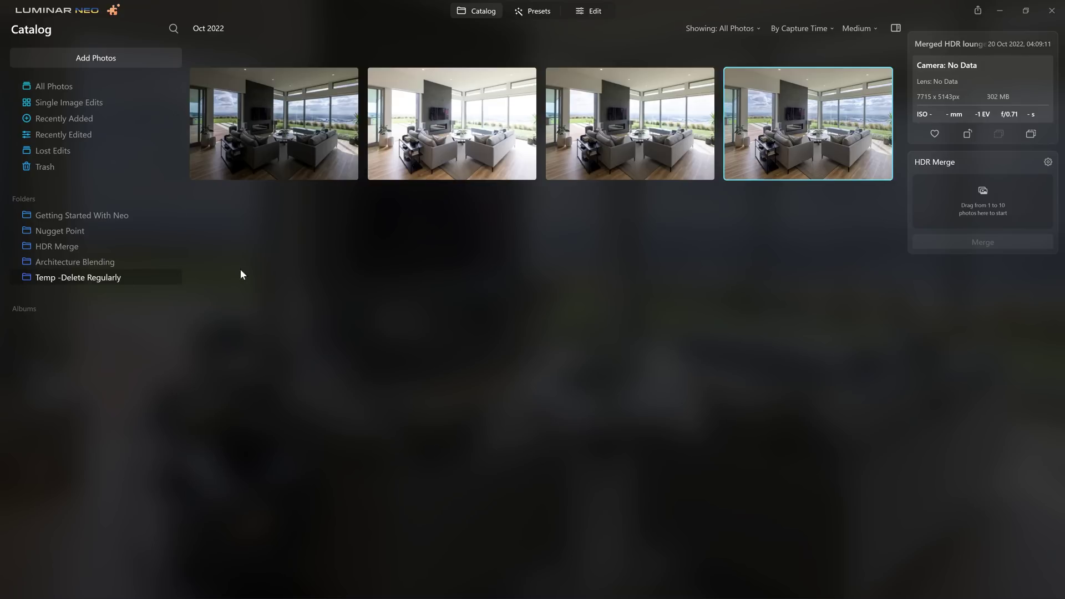
double_click(808, 110)
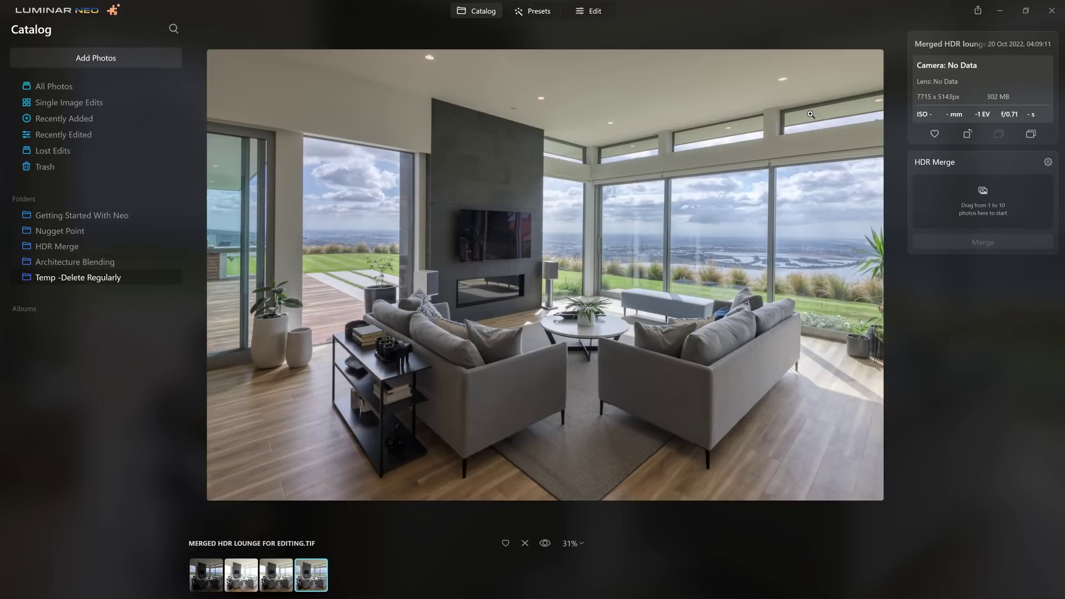
left_click(593, 12)
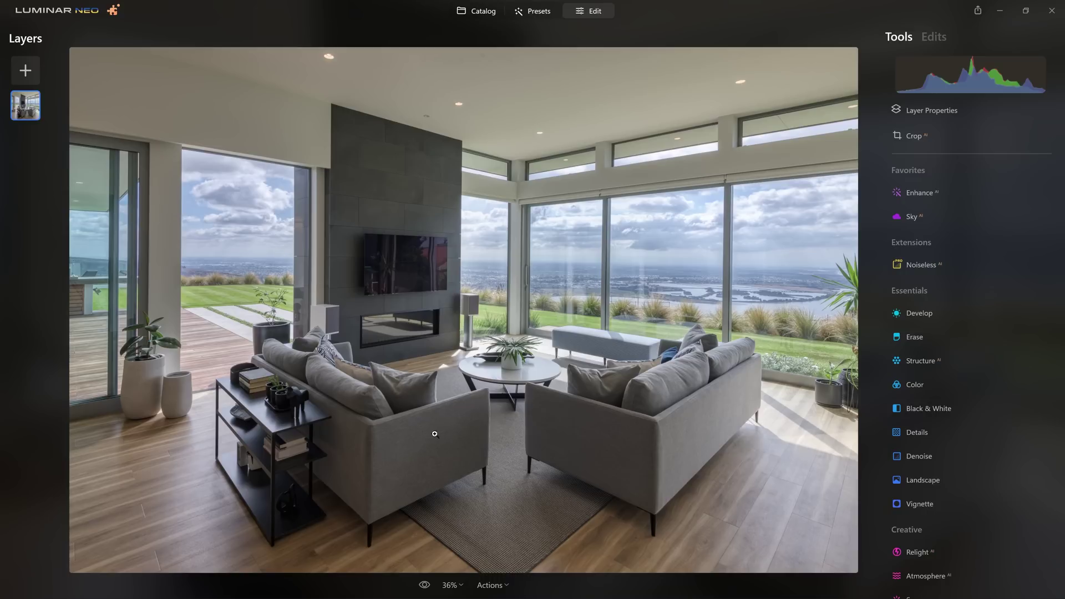
Zoom in on the ceiling marks and remove the image's dust spots automatically with the Erase tool.
left_click(473, 53)
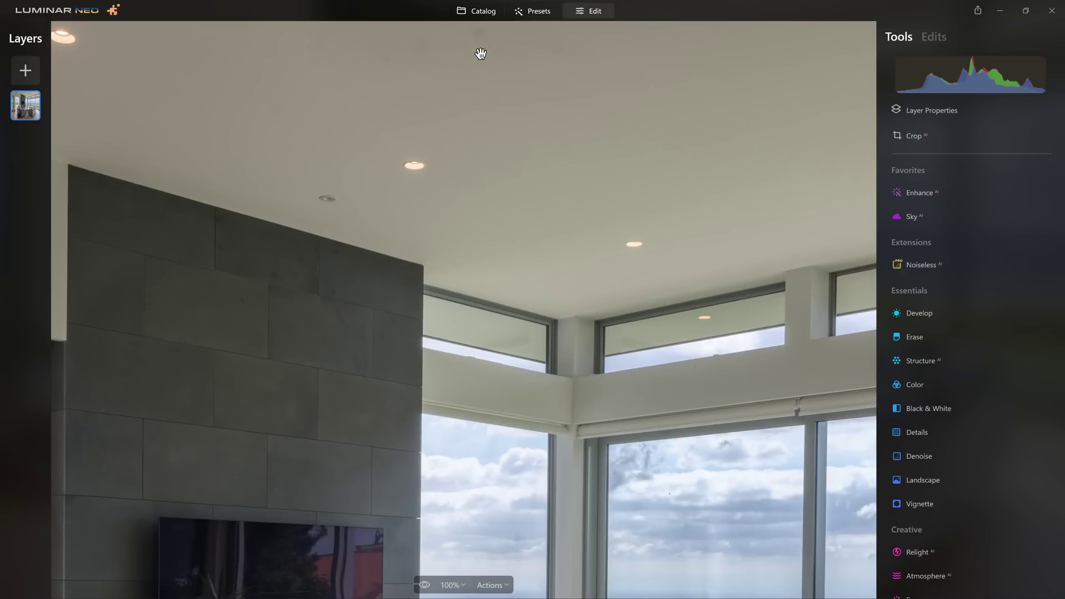
left_click(934, 337)
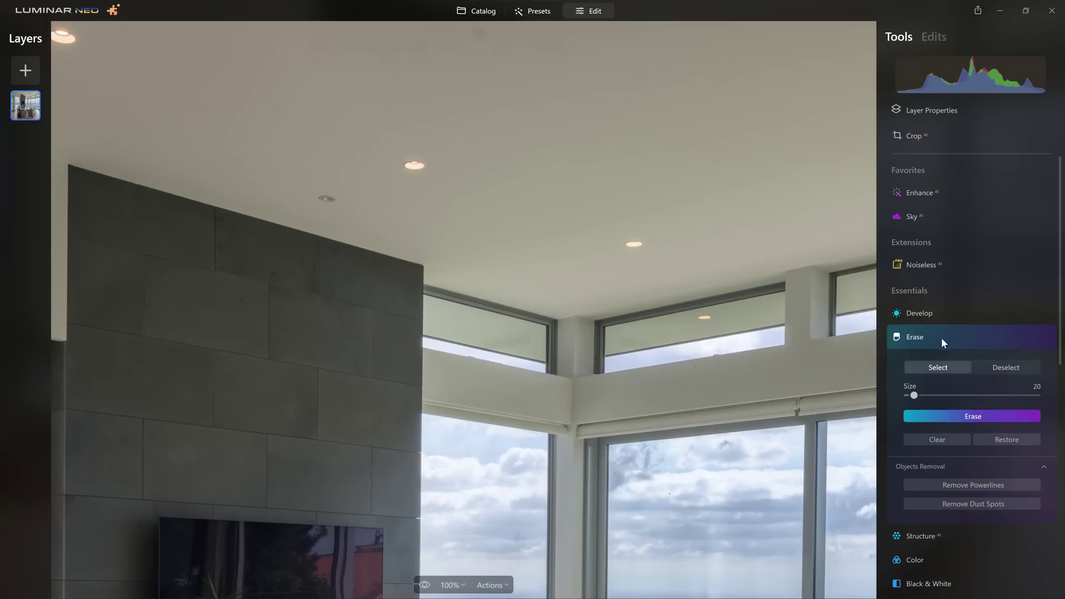
left_click(960, 503)
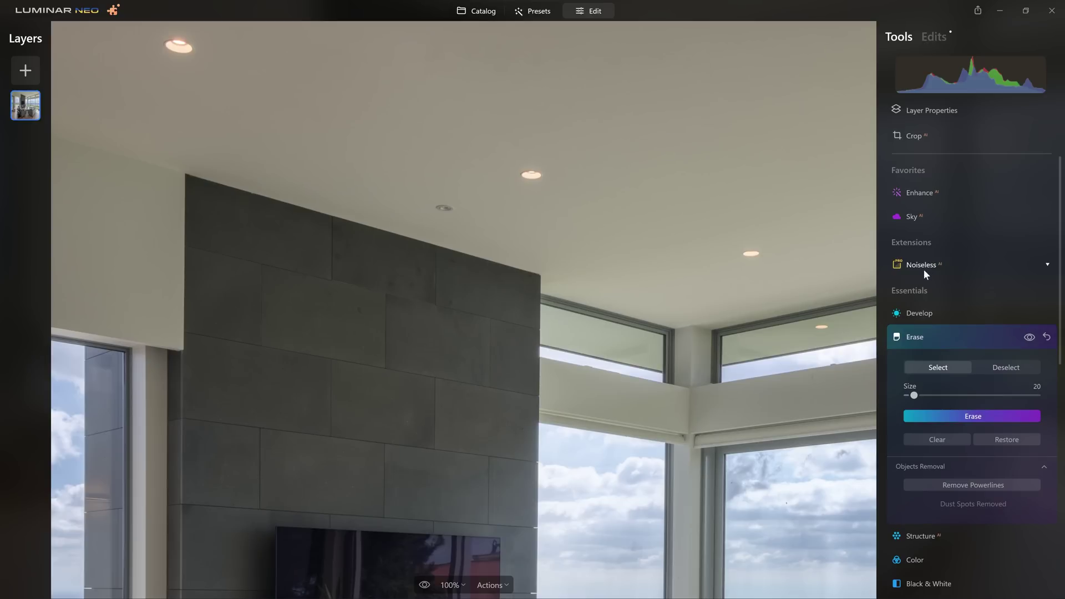
Try Noiseless at the Middle level on the sofa and fireplace area, and close the tool.
left_click_drag(629, 290, 605, 200)
scroll(606, 200, "down", 10)
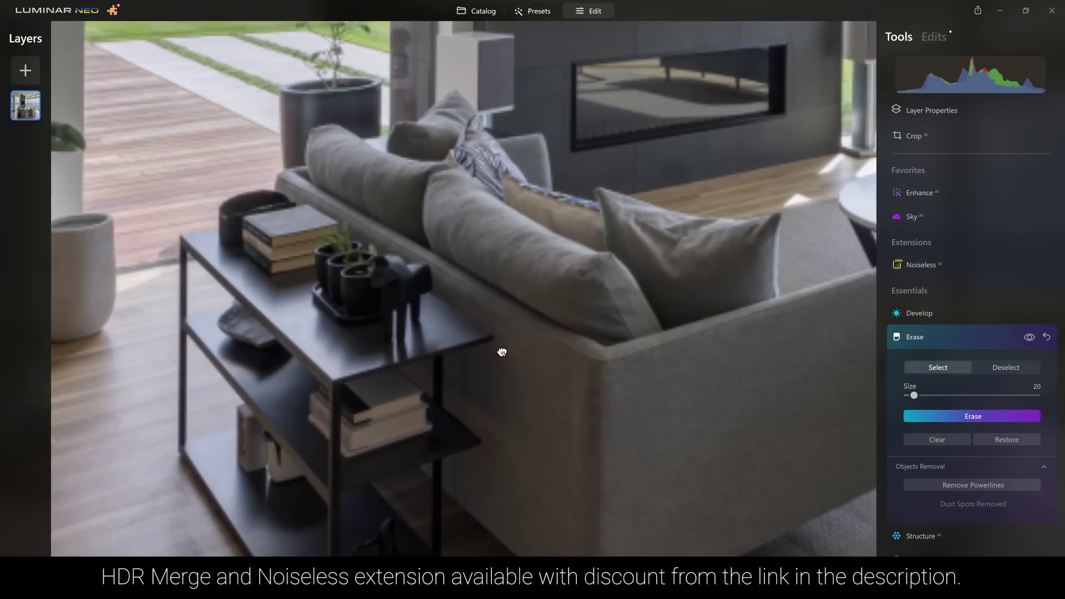
left_click_drag(295, 466, 498, 350)
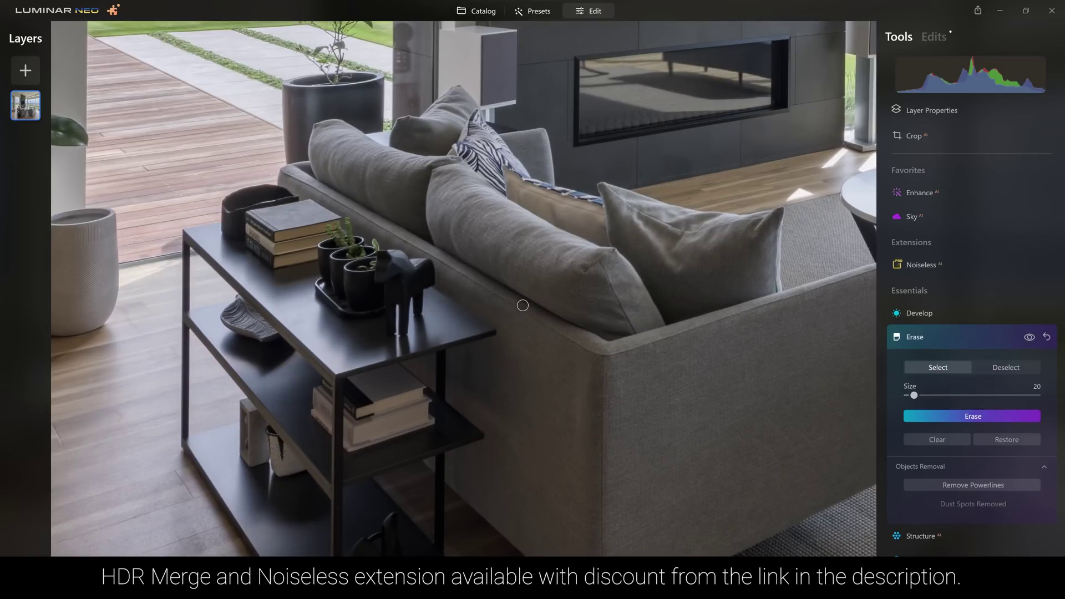
left_click(933, 266)
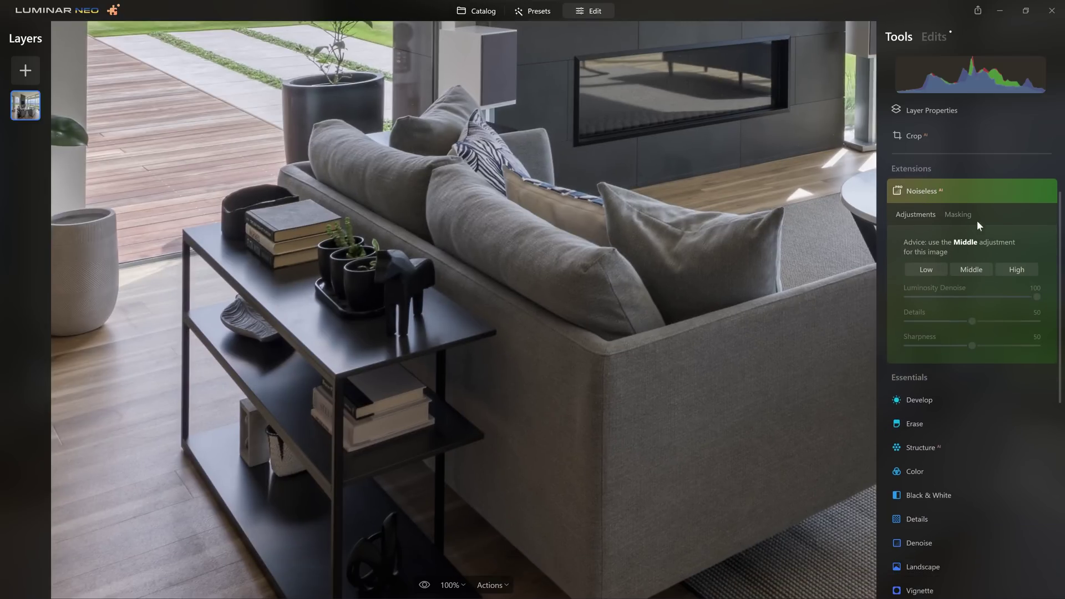
left_click(976, 270)
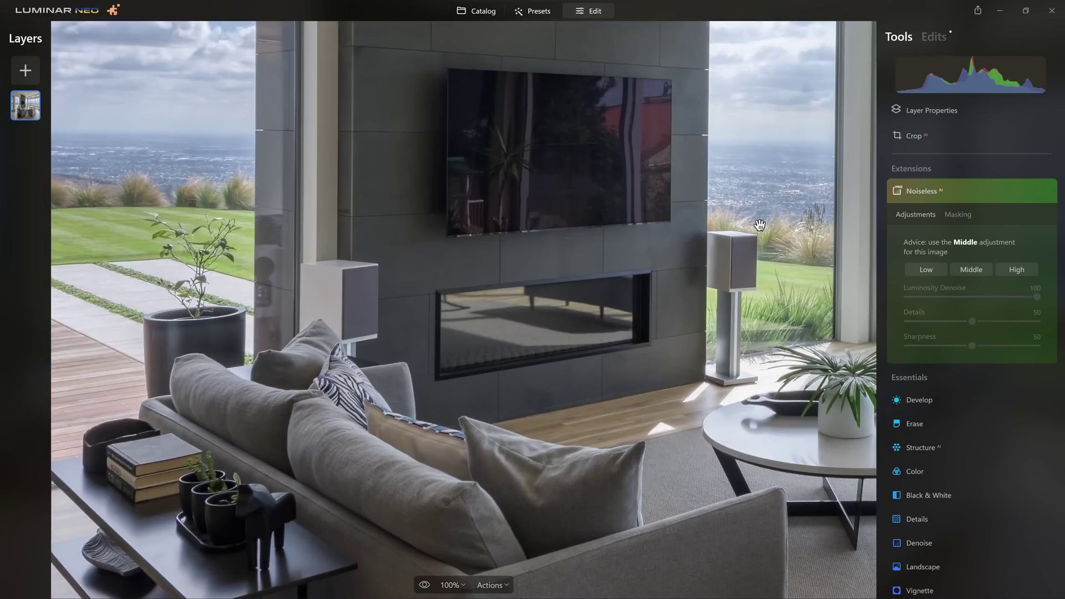
left_click(927, 188)
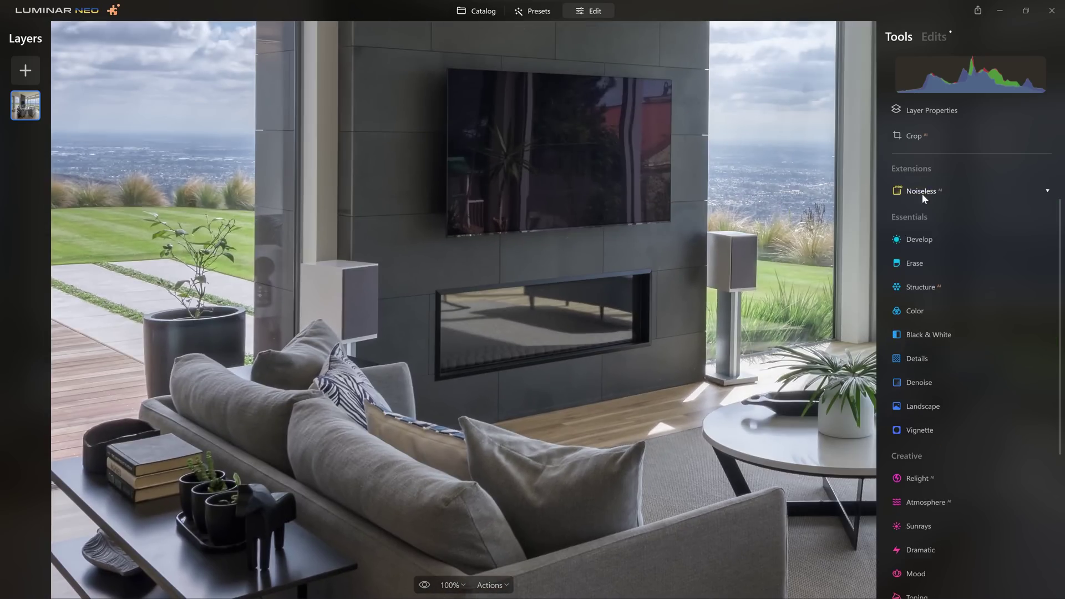
Test the Details tool's Sharpen at 100 on the fireplace and sofas, and settle on 44.
left_click(931, 363)
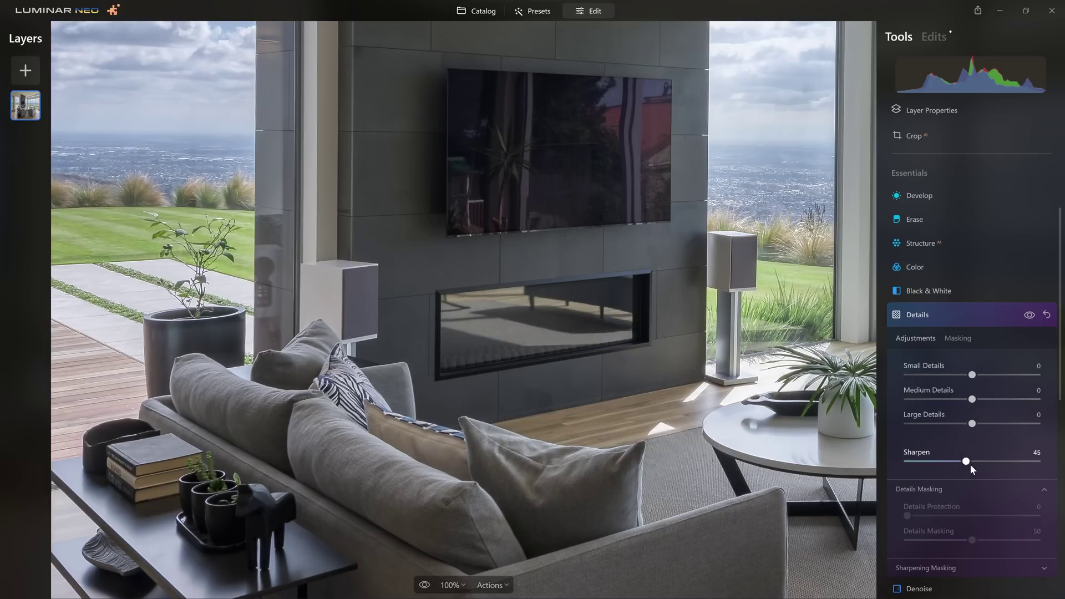
left_click_drag(1046, 465, 1049, 464)
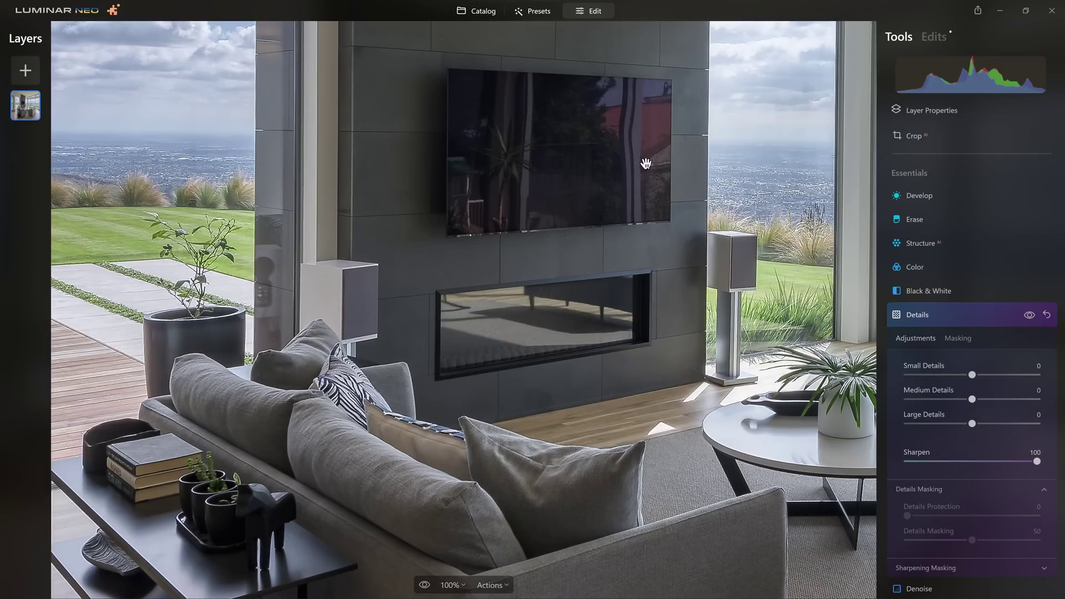
scroll(678, 402, "down", 5)
scroll(678, 402, "right", 6)
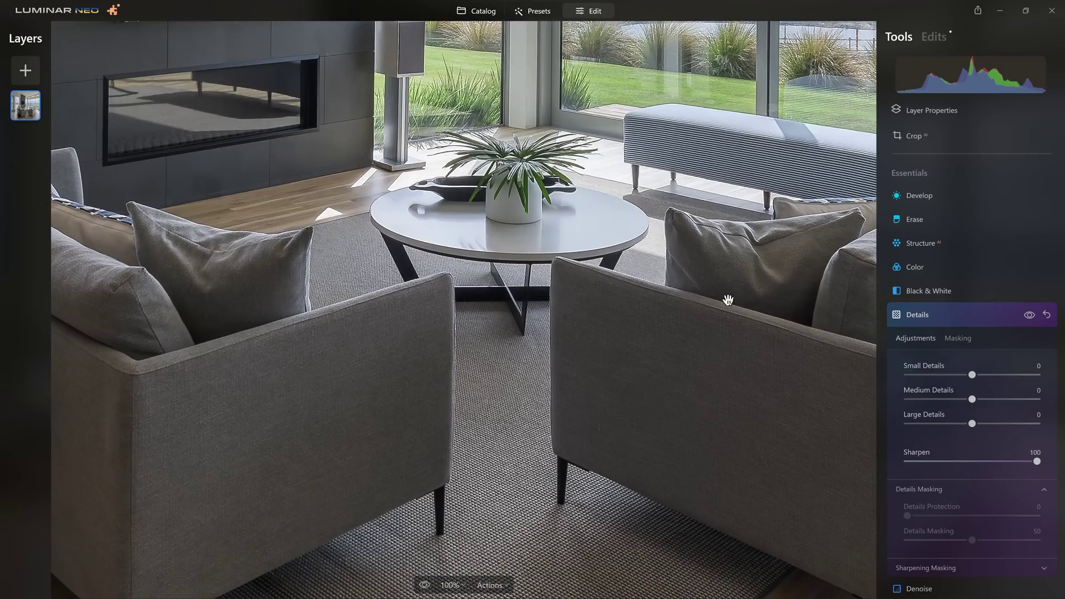
left_click_drag(1038, 462, 966, 462)
Compare the sharpening on and off around the sofa, rug, floor and window view.
left_click_drag(754, 261, 414, 45)
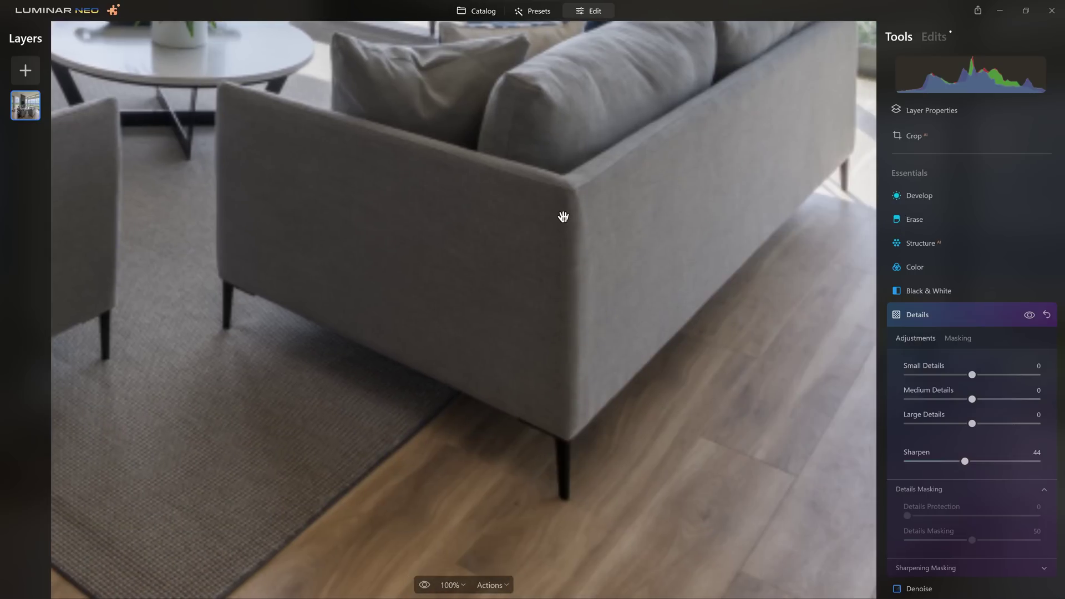
left_click(1029, 315)
left_click(1029, 315)
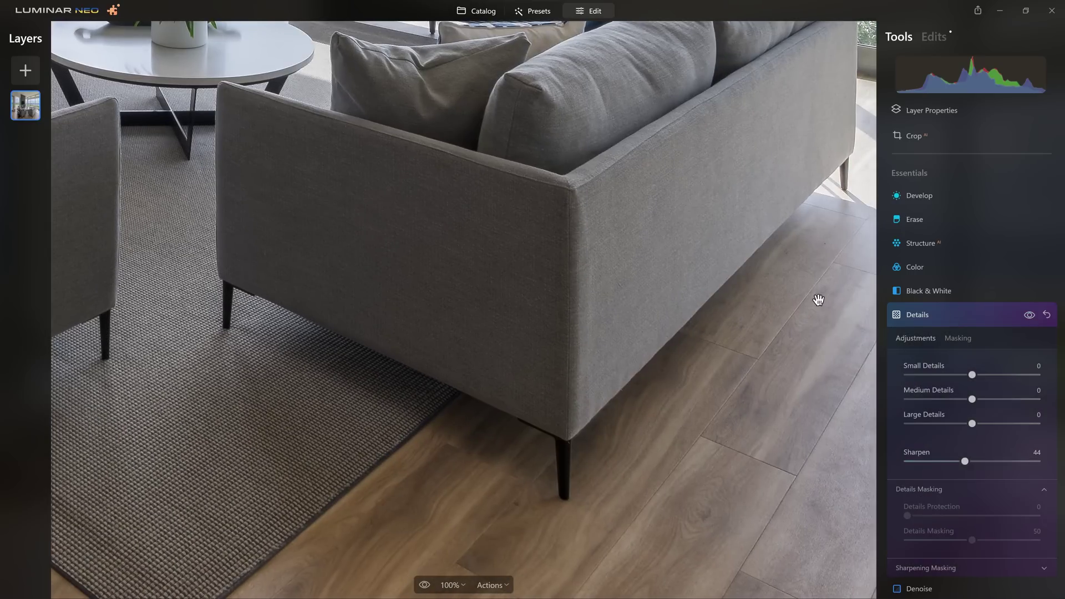
left_click_drag(816, 299, 693, 597)
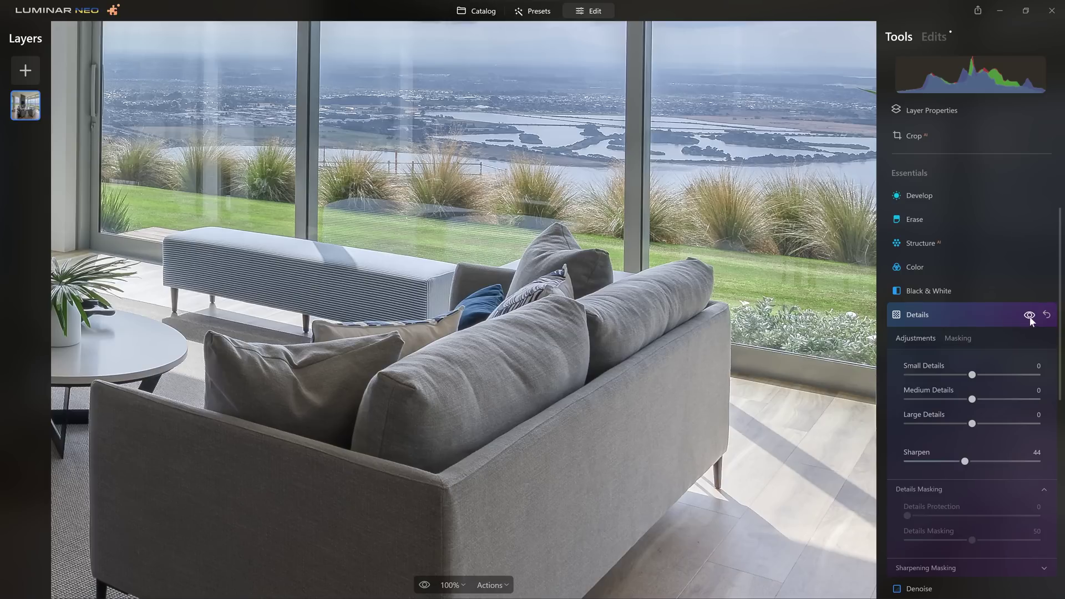
left_click(1029, 315)
left_click(1030, 315)
left_click(1030, 316)
left_click(1030, 316)
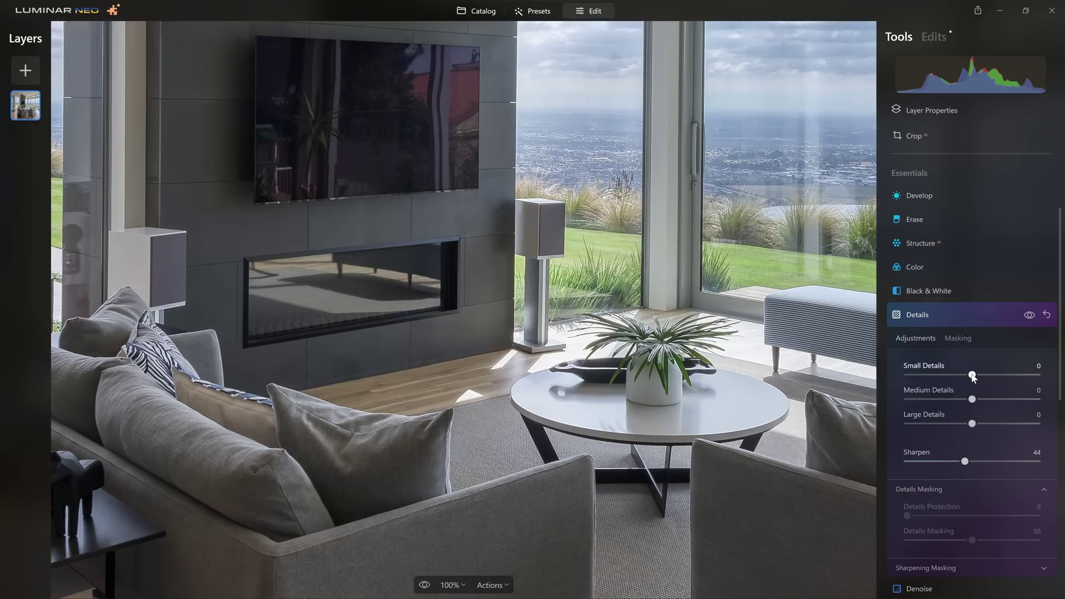
Try Small, Medium and Large Details at 100, comparing the effect on and off over the stone wall and windows.
left_click_drag(972, 376, 1050, 386)
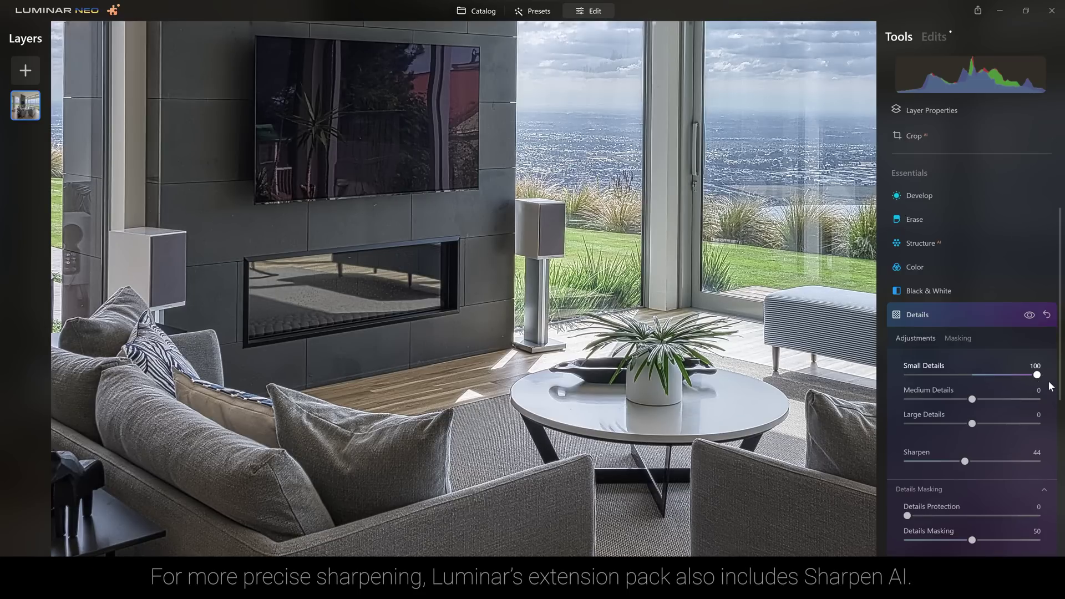
left_click_drag(980, 398, 1048, 401)
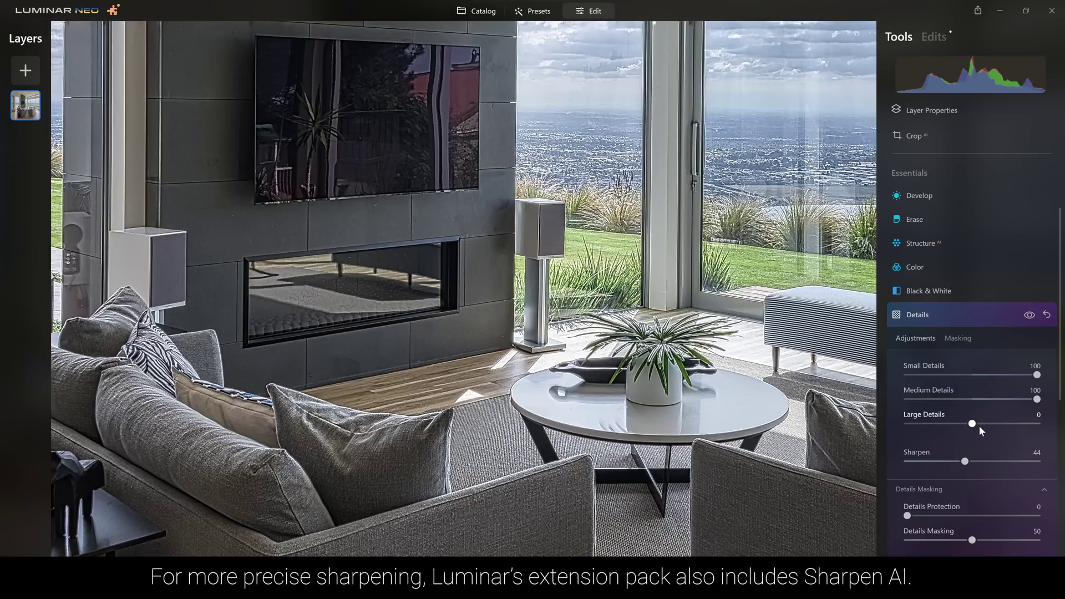
left_click_drag(971, 424, 1040, 425)
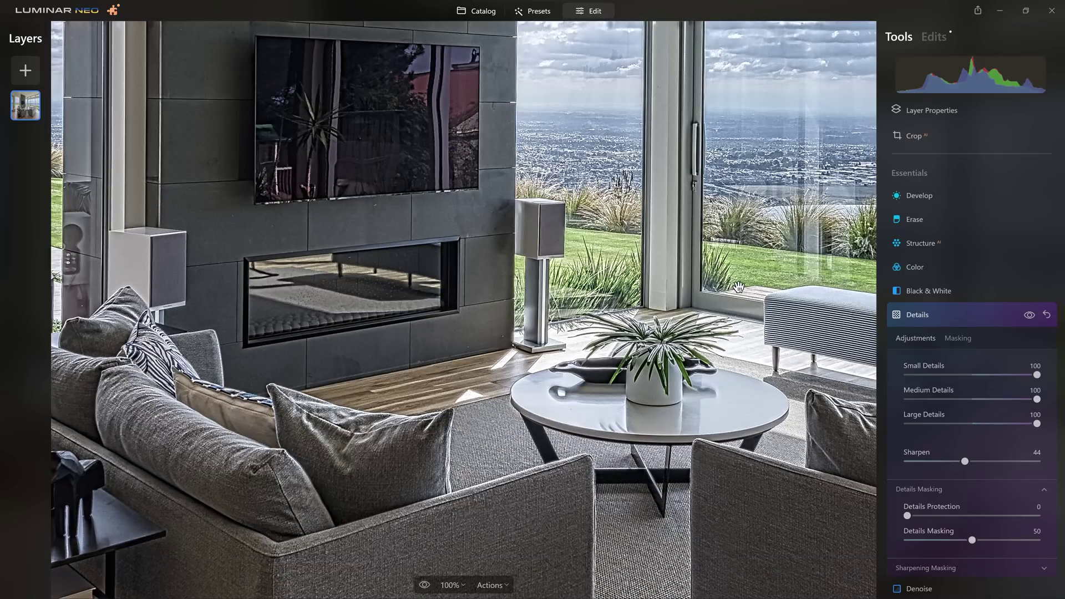
left_click_drag(657, 138, 710, 333)
left_click(1029, 315)
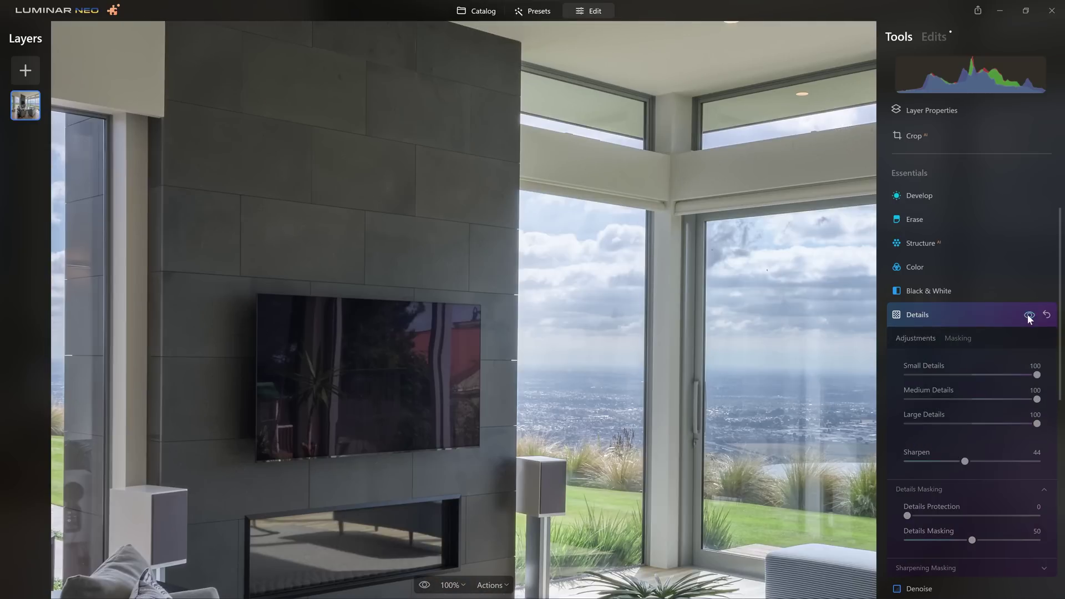
left_click(1029, 316)
left_click(1029, 315)
left_click(1029, 316)
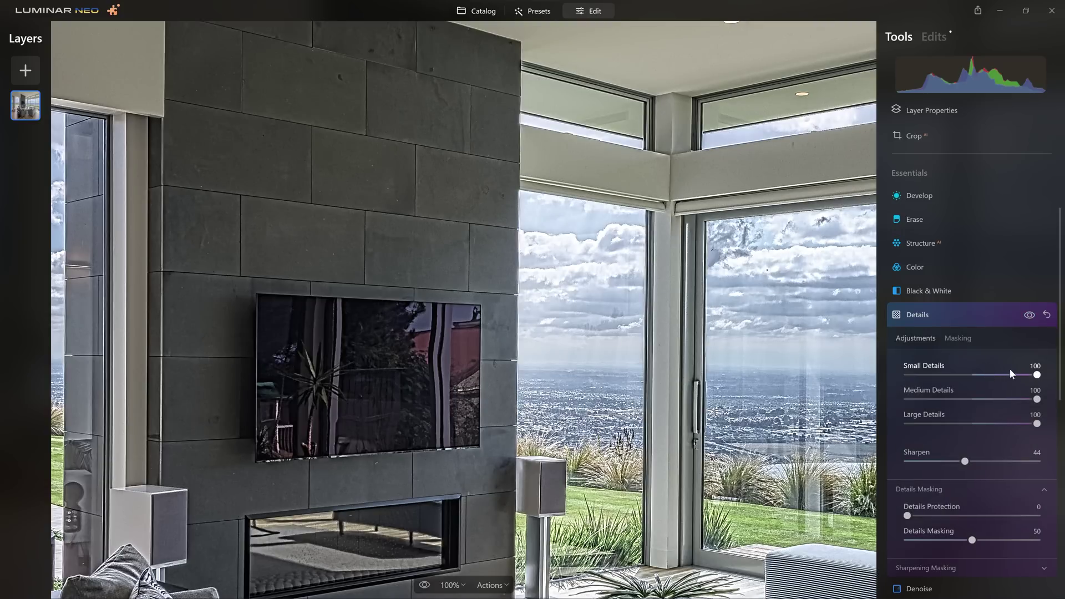
Set Small Details to 5, Medium Details to 5 and Large Details to 4.
left_click(978, 375)
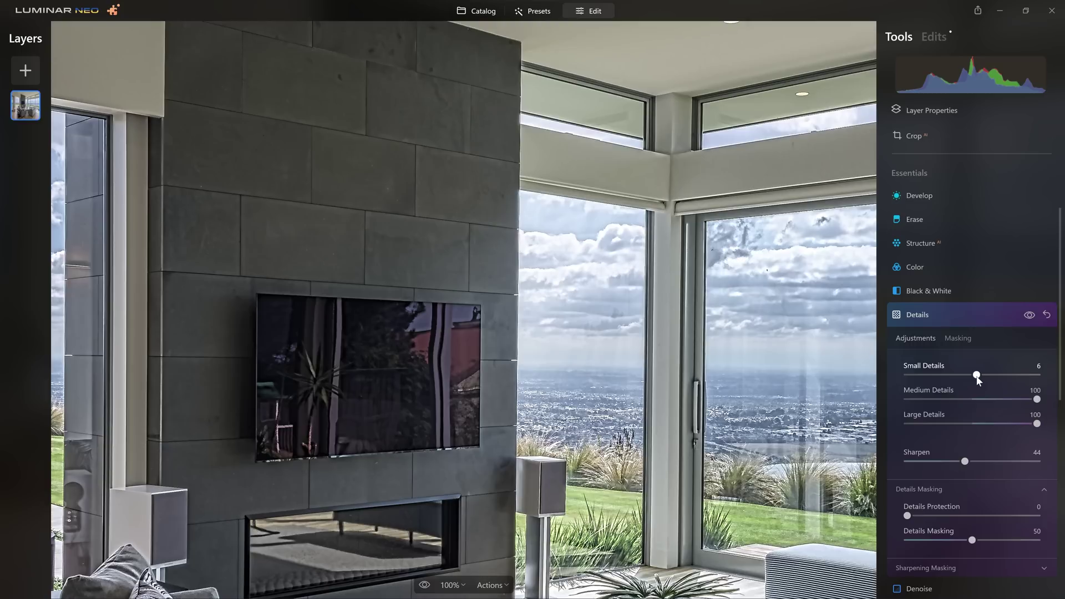
left_click(976, 400)
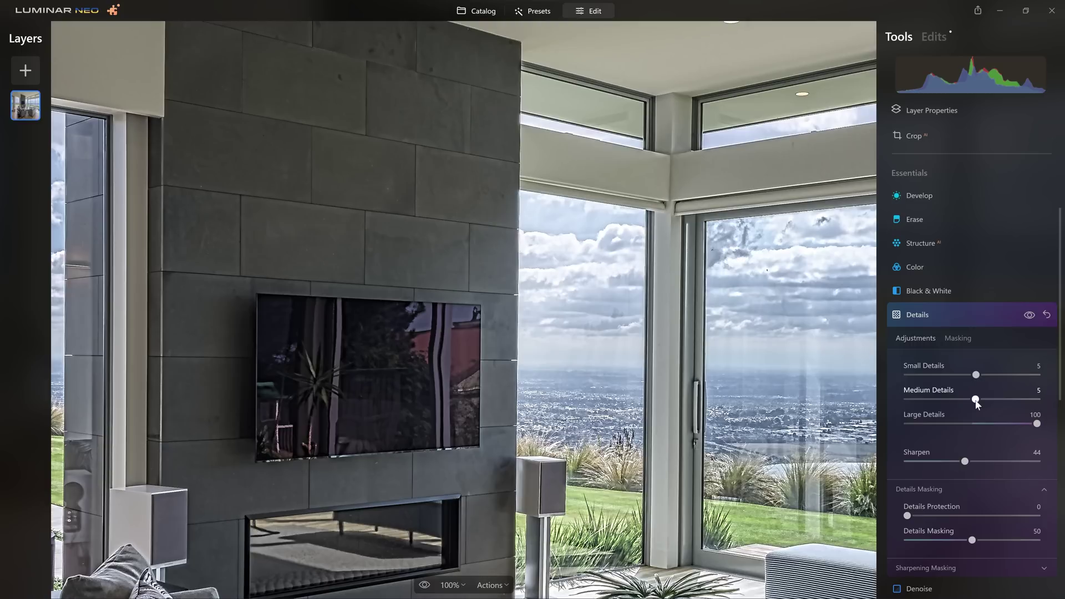
left_click(975, 424)
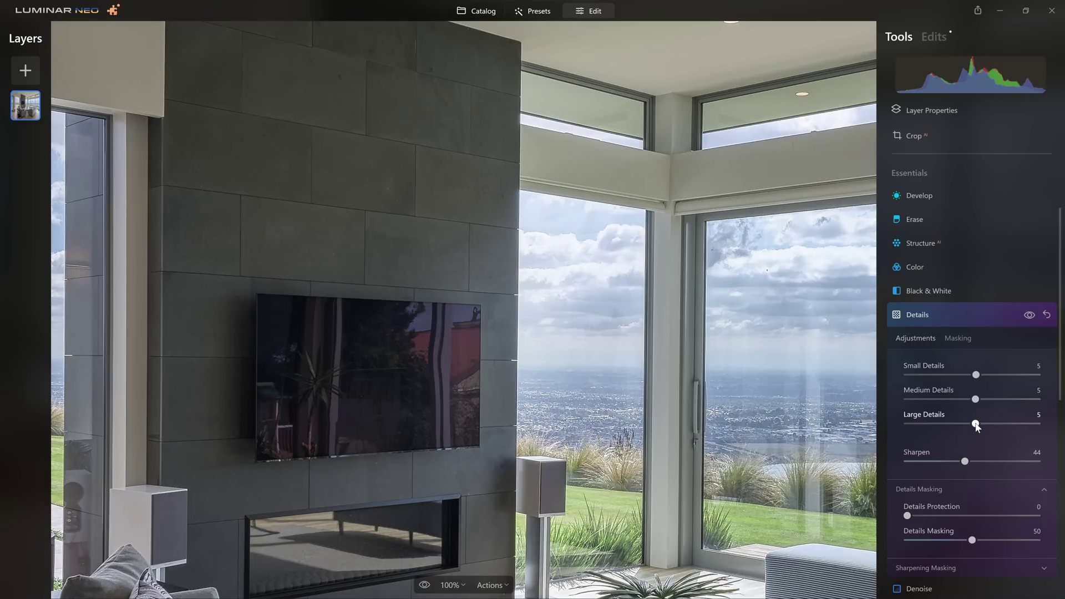
Compare the Details adjustments on and off across the coffee table area, and return to the full image view.
left_click(1030, 315)
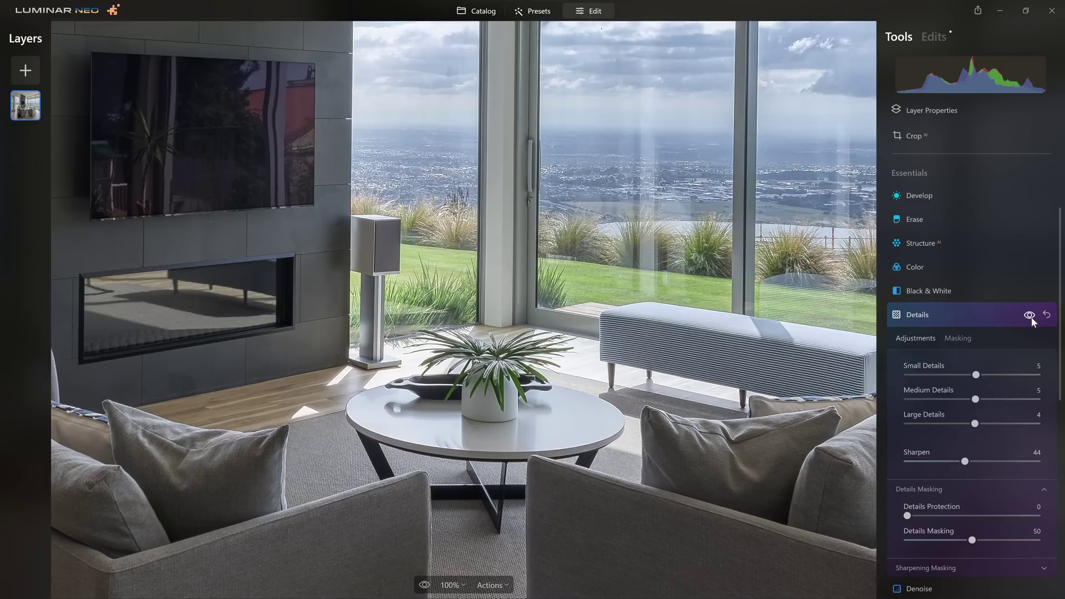
left_click(1031, 317)
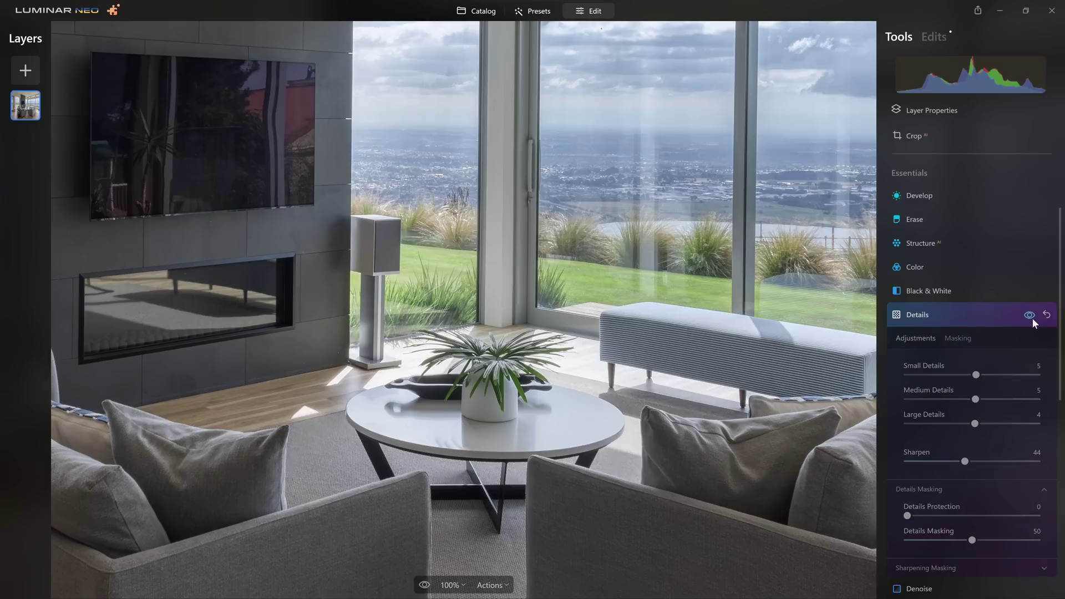
left_click(1033, 318)
left_click(1033, 319)
left_click(1033, 318)
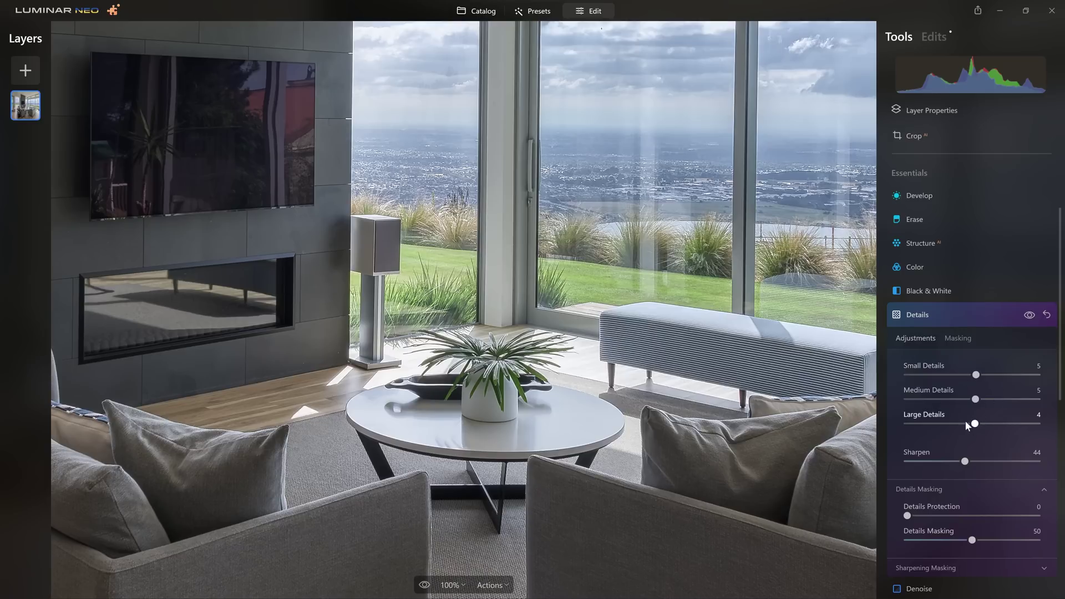
left_click(590, 302)
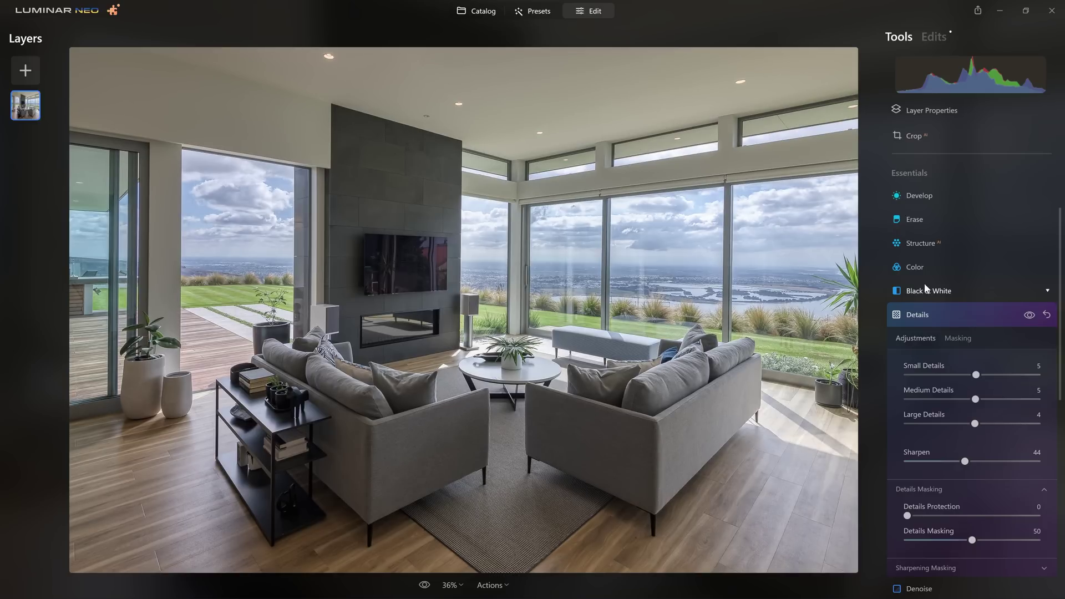
Reduce HSL saturation of Yellow to -68, Orange to -31 and Green to -32, judging the colour cast with overall Saturation temporarily at 100.
left_click(935, 267)
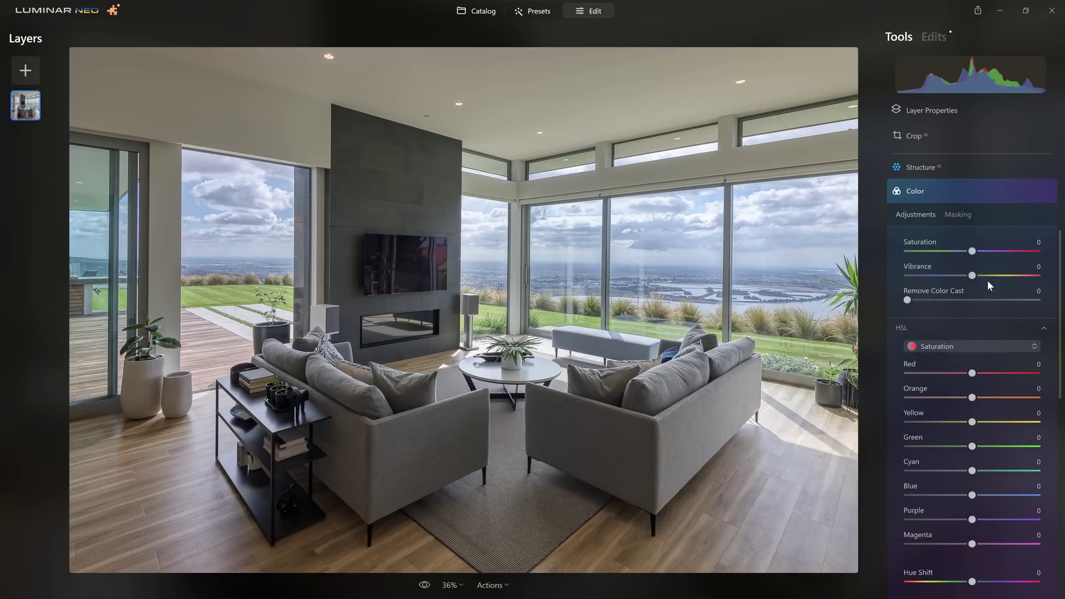
scroll(988, 280, "down", 3)
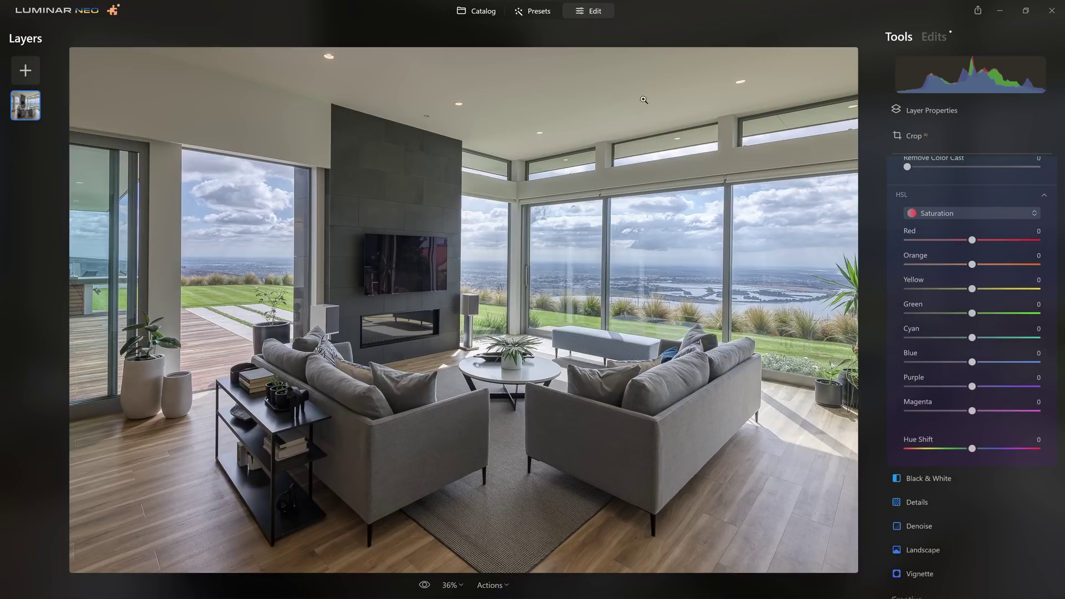
scroll(944, 284, "up", 3)
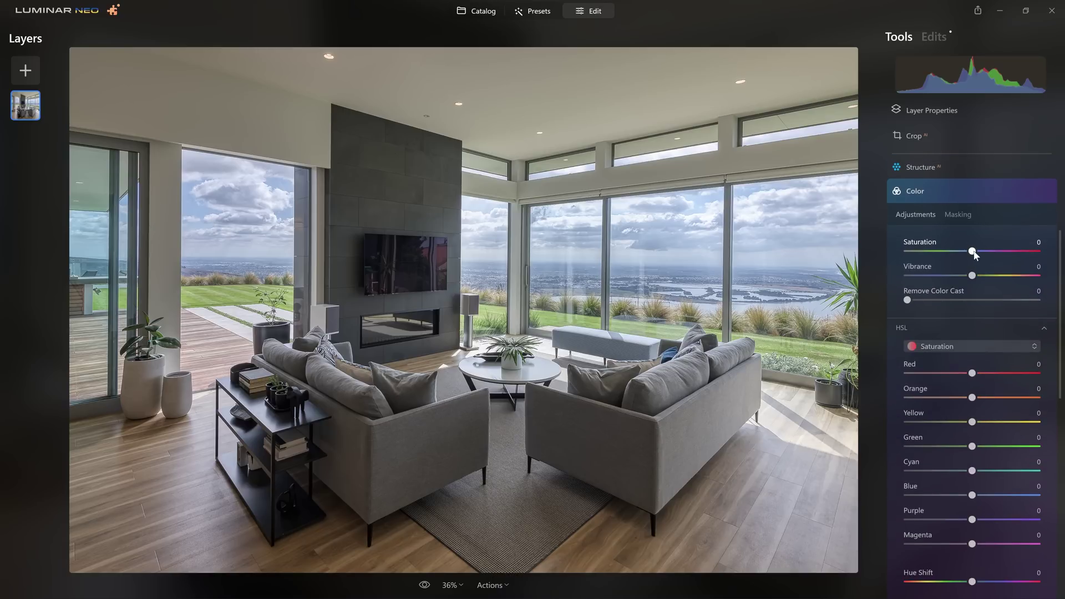
left_click_drag(975, 251, 1039, 254)
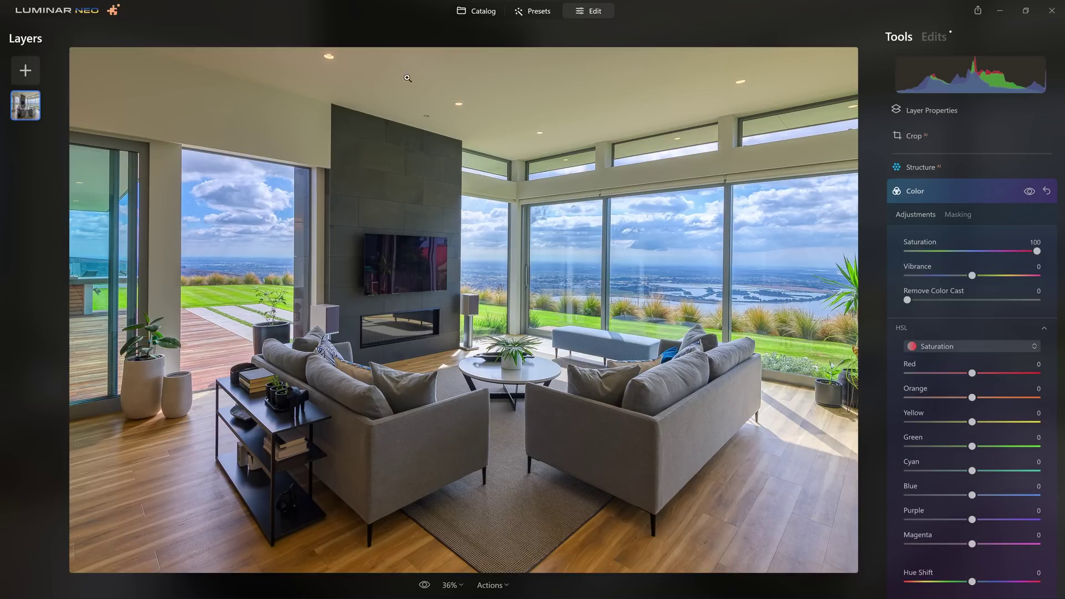
left_click_drag(969, 426, 930, 428)
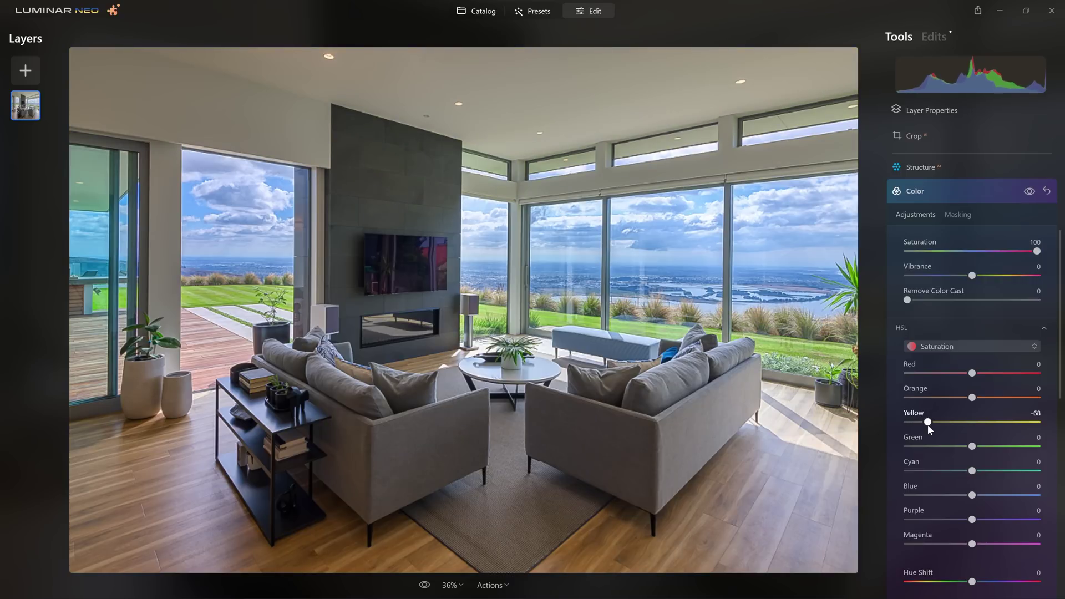
left_click_drag(973, 399, 952, 399)
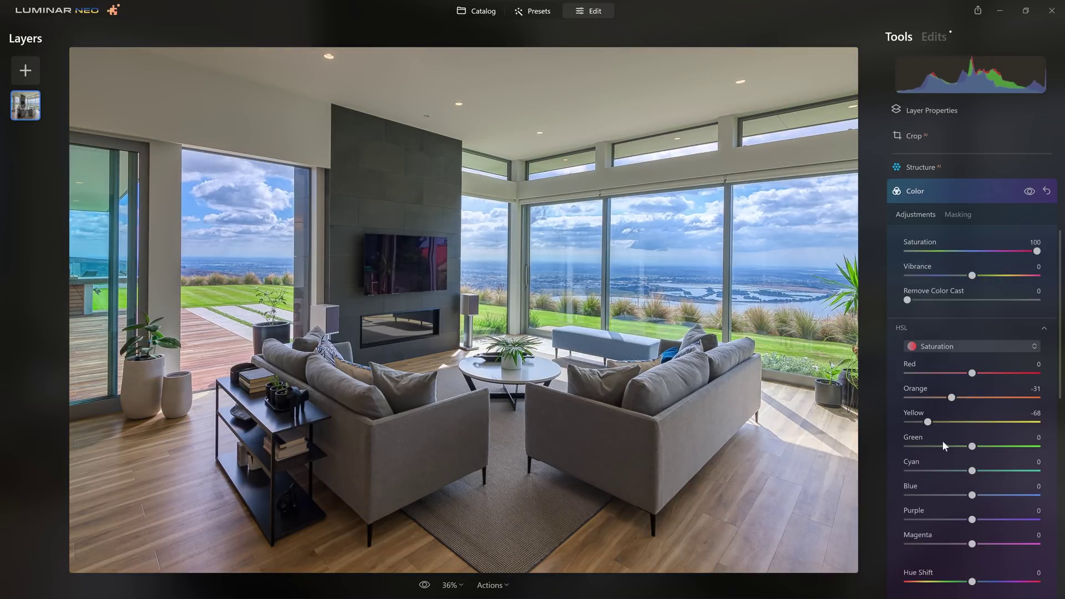
mouse_move(972, 446)
left_mouse_down()
mouse_move(908, 444)
mouse_move(977, 447)
mouse_move(940, 447)
mouse_move(952, 446)
left_mouse_up()
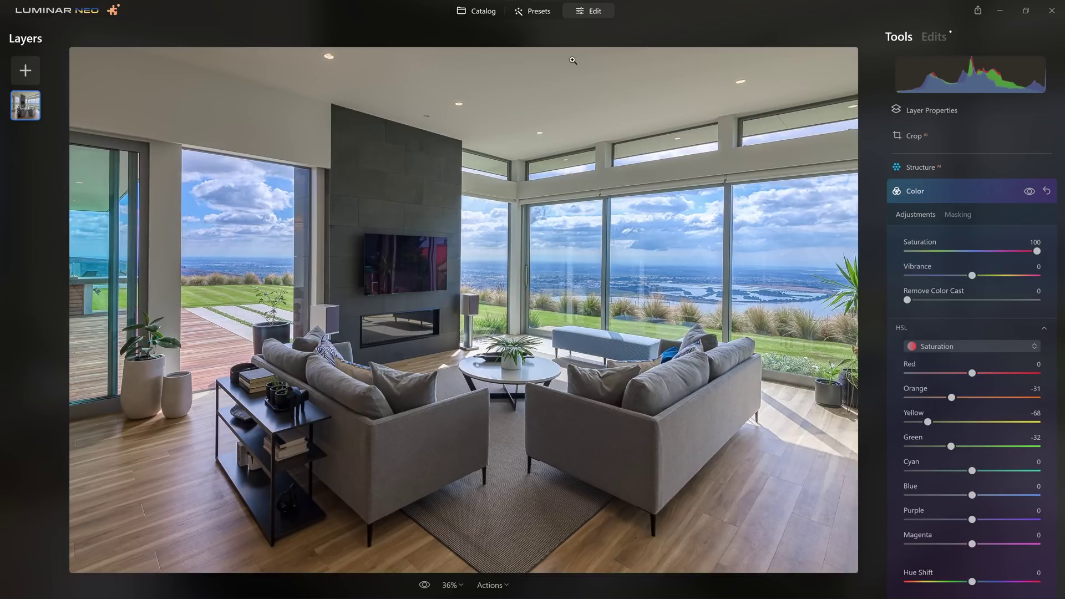
double_click(1038, 251)
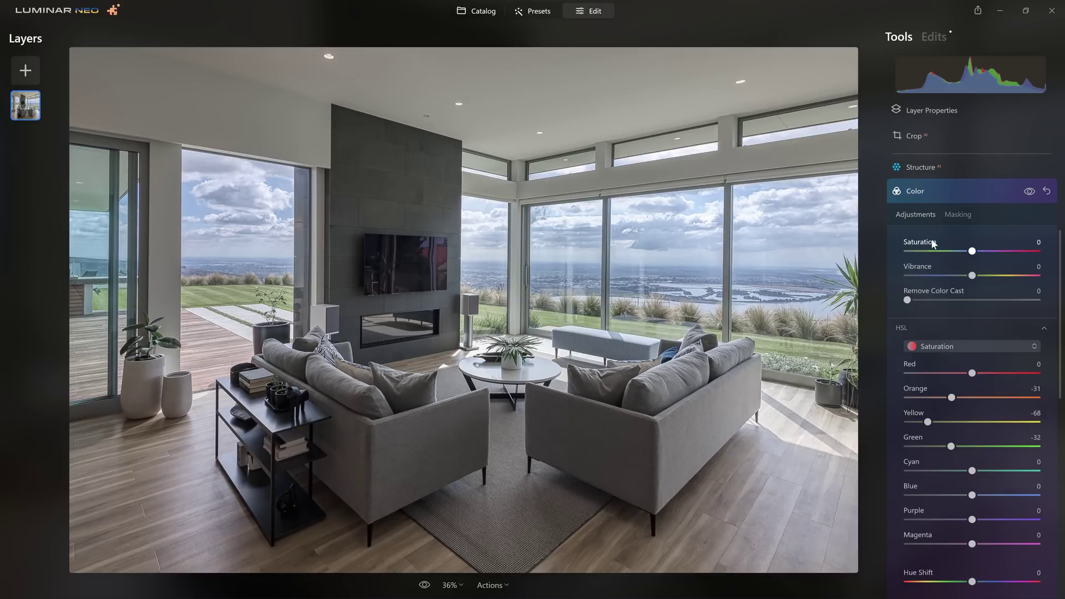
Compare the Color adjustment on and off across the whole room.
left_click(1028, 191)
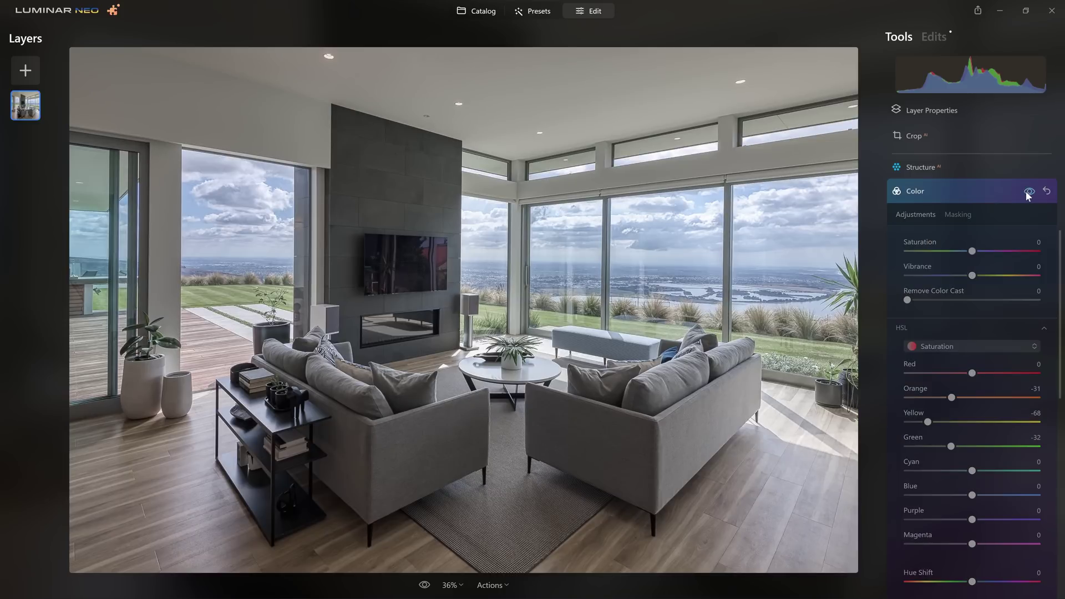
left_click(1028, 191)
left_click(1028, 192)
left_click(1028, 191)
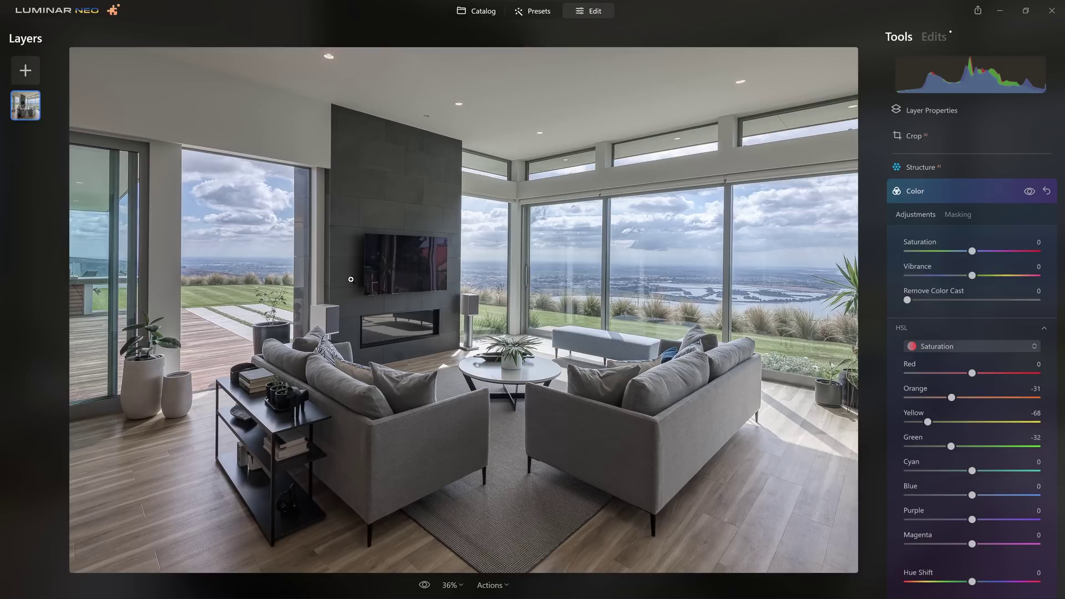
Limit the Color adjustment to the ceiling and upper walls with a slightly tilted linear gradient mask.
left_click(965, 213)
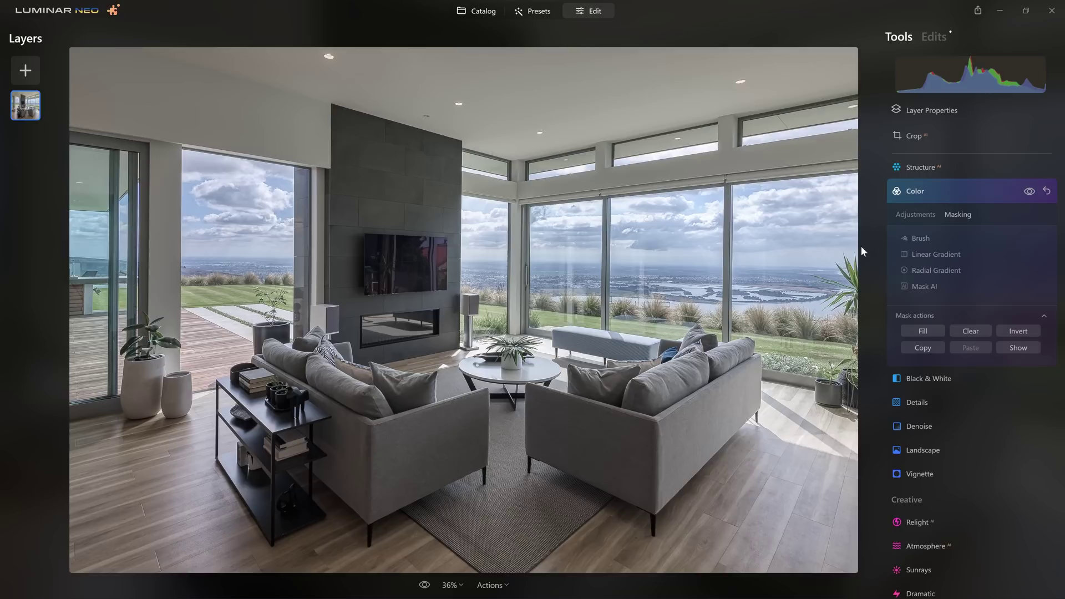
left_click(937, 255)
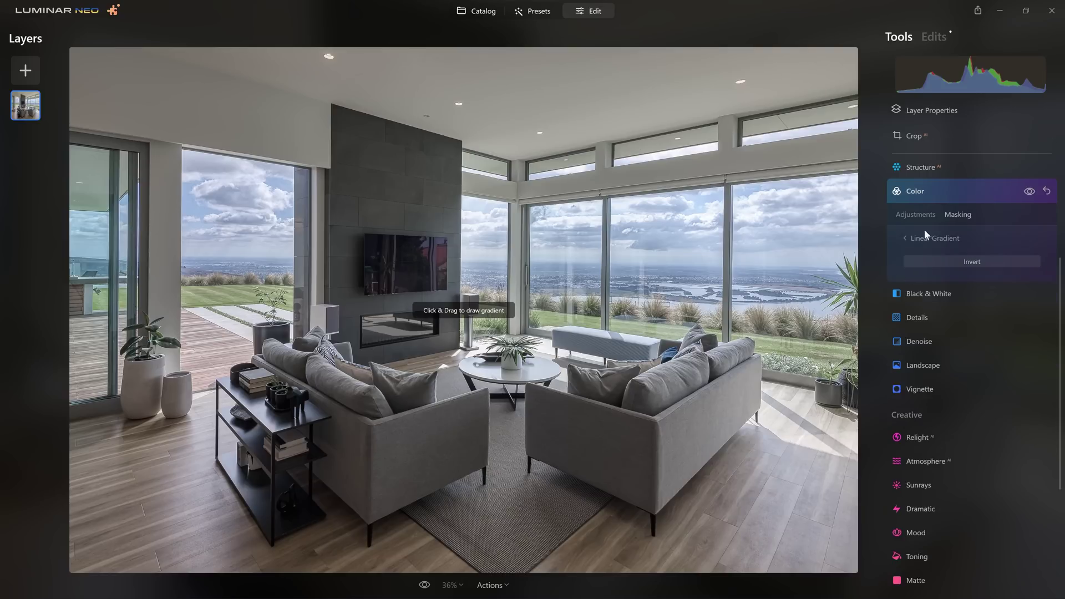
left_click_drag(551, 161, 550, 236)
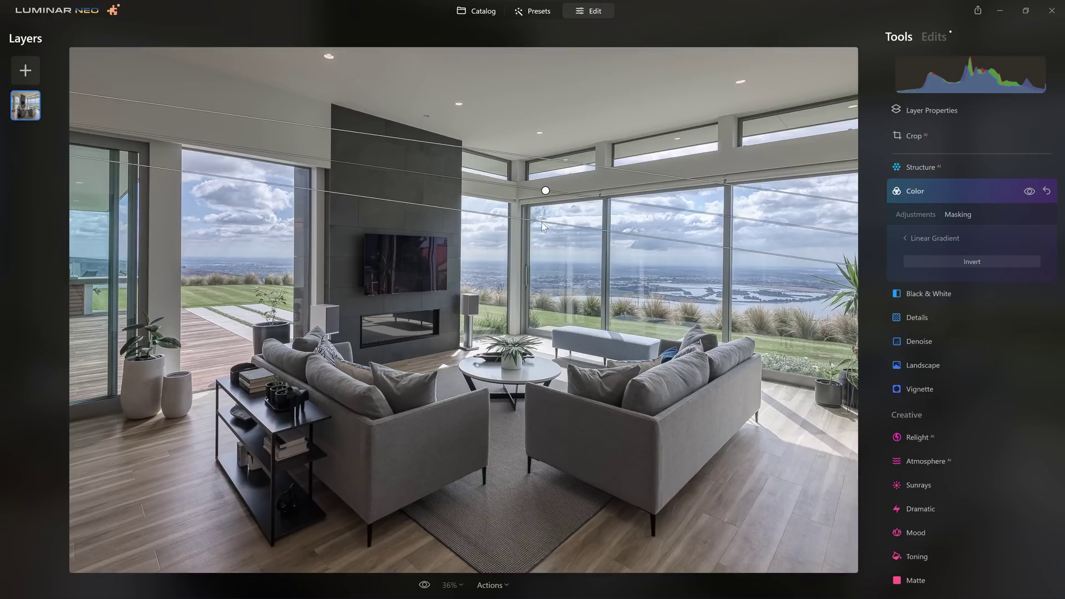
left_click(915, 216)
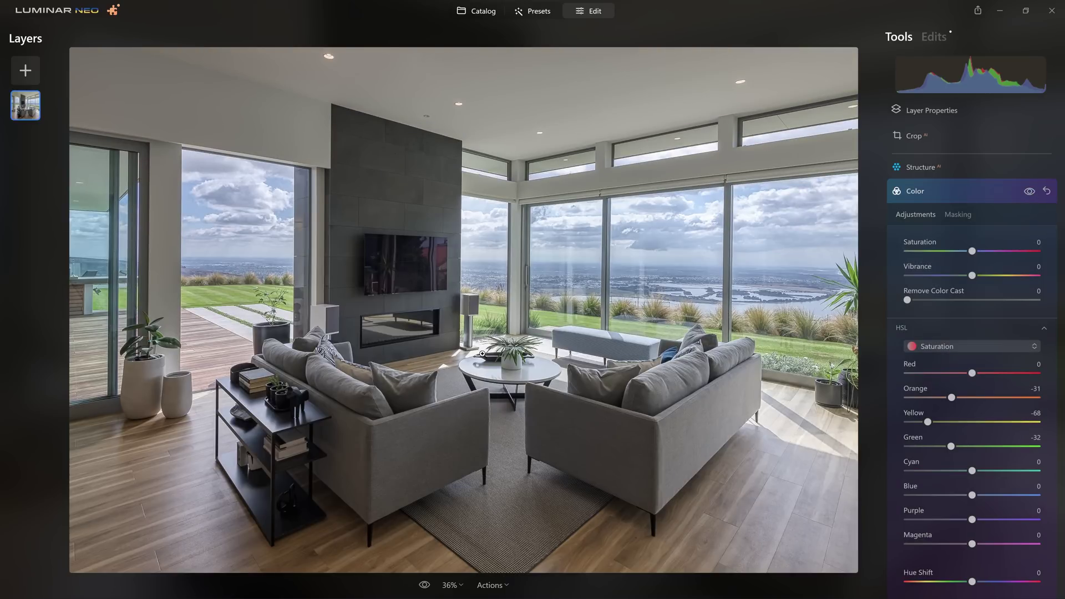
Close the masked Color adjustment and review the list of edits applied to the photo.
left_click(943, 198)
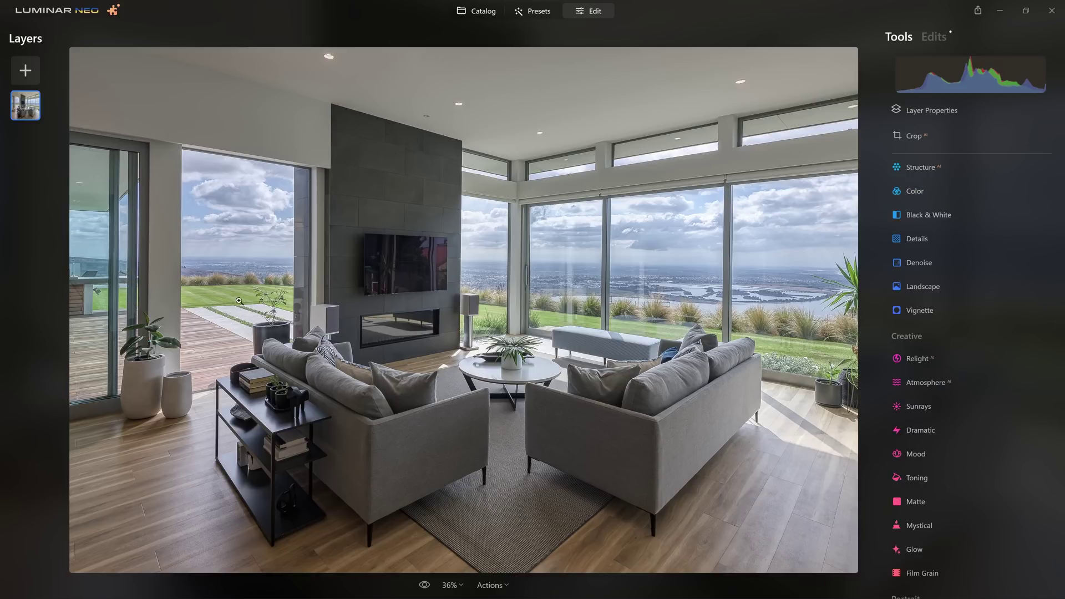
left_click(925, 189)
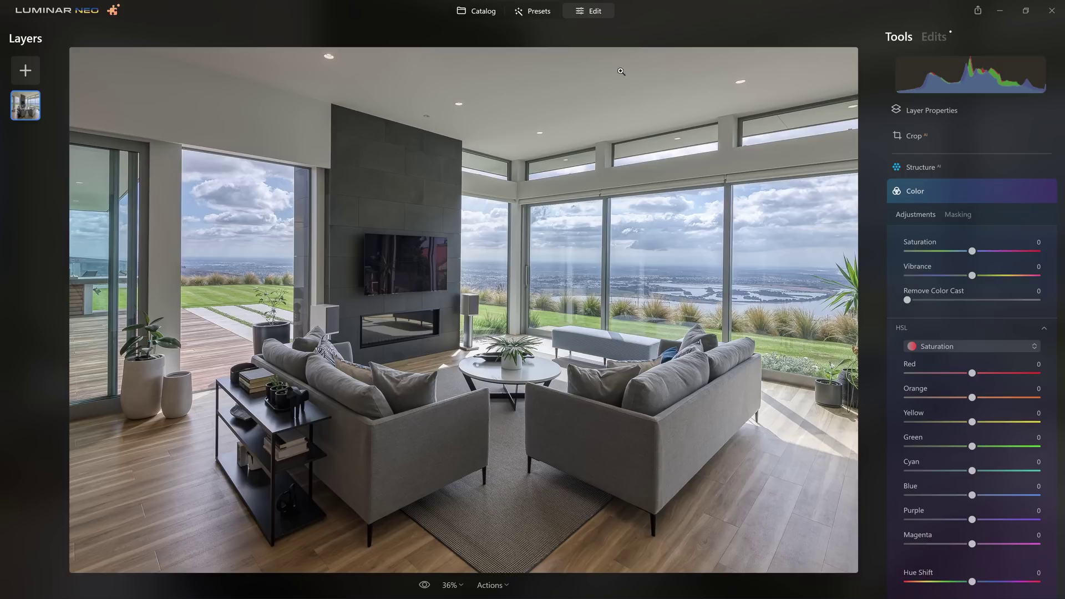
left_click(941, 39)
left_click(945, 67)
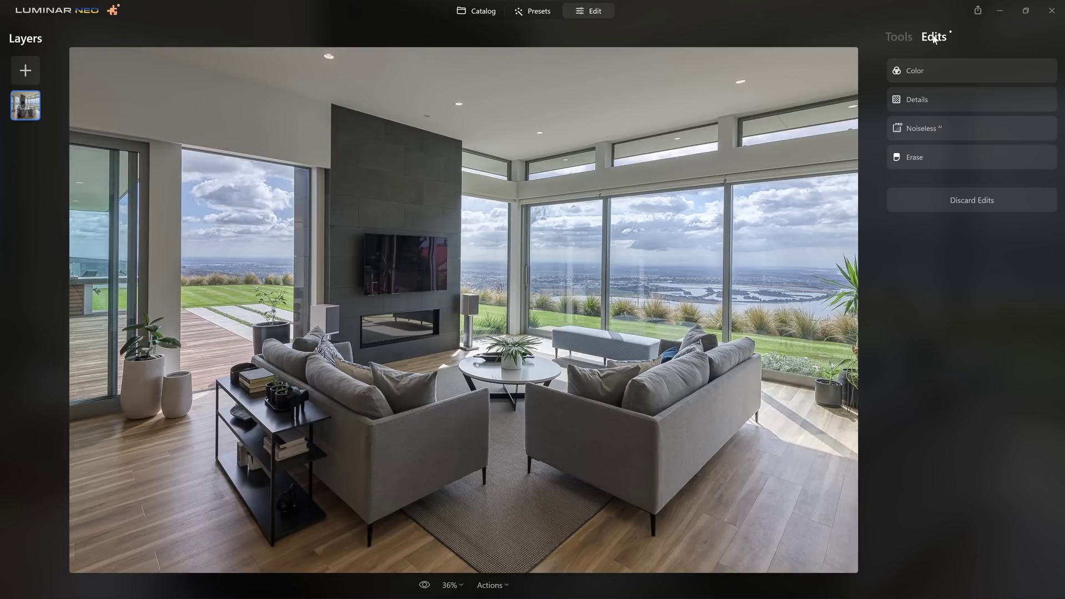
left_click(894, 39)
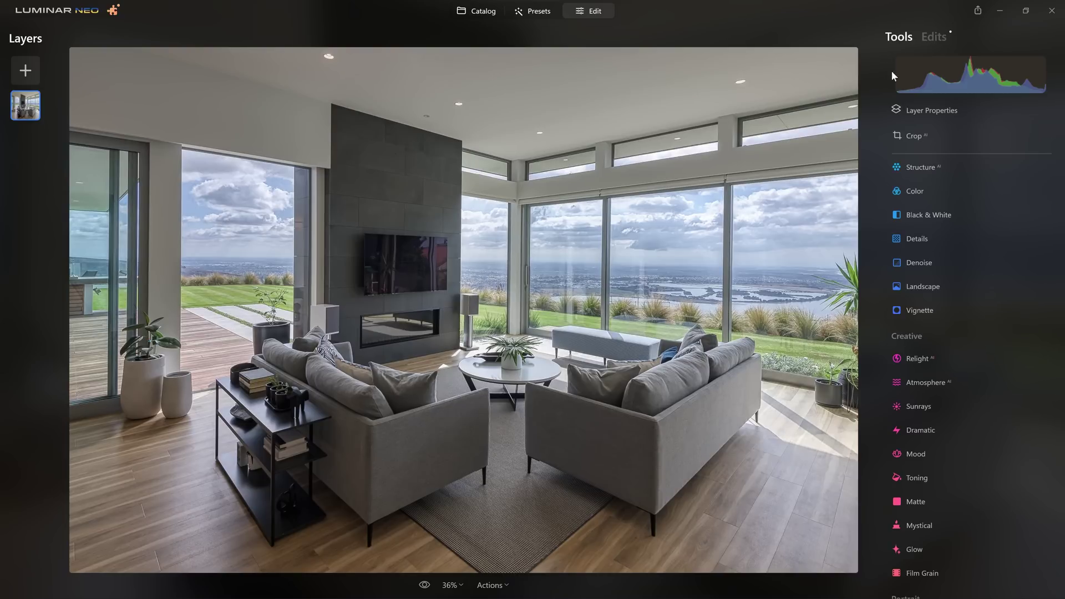
Set the overall Saturation to 11 in a separate, unmasked Color adjustment.
left_click(931, 187)
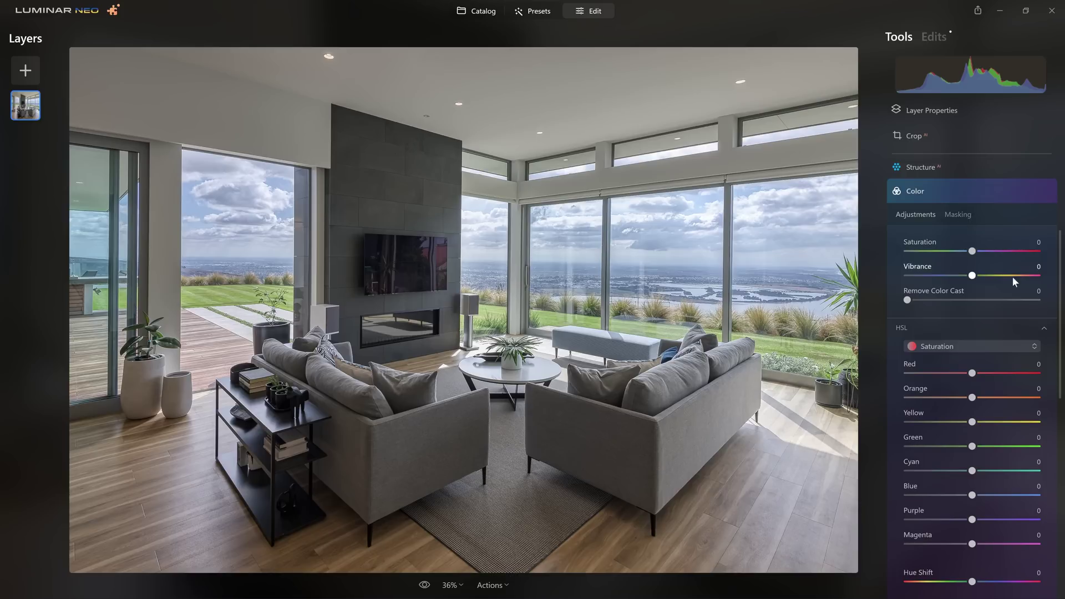
mouse_move(972, 255)
left_mouse_down()
mouse_move(1054, 263)
mouse_move(980, 259)
left_mouse_up()
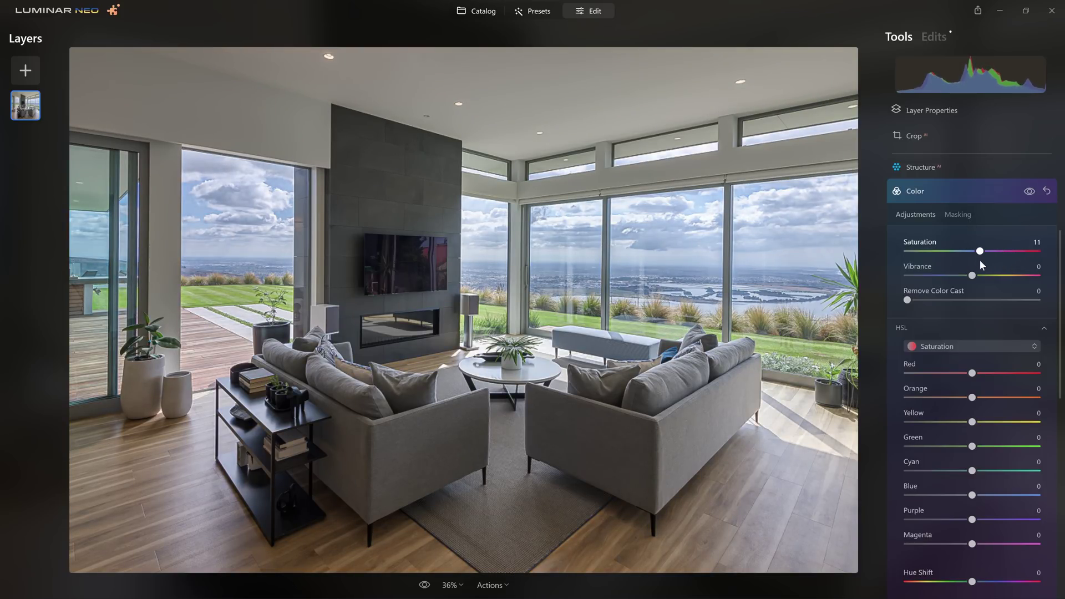
left_click(971, 191)
Try a Develop Exposure of 0.60 on the whole image and reset it.
scroll(938, 261, "up", 5)
left_click(928, 311)
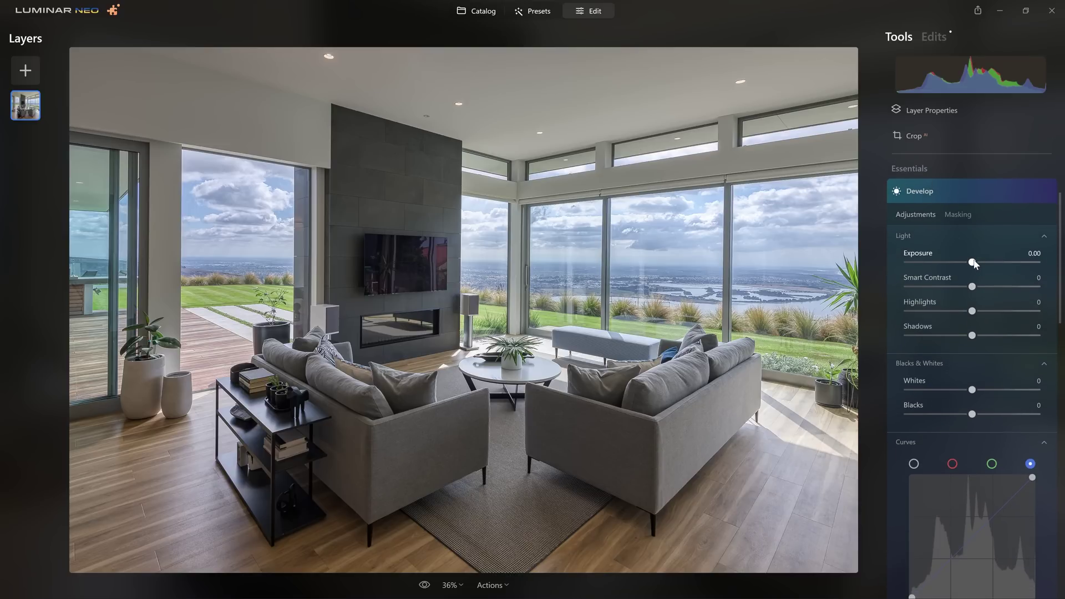
left_click_drag(973, 262, 980, 262)
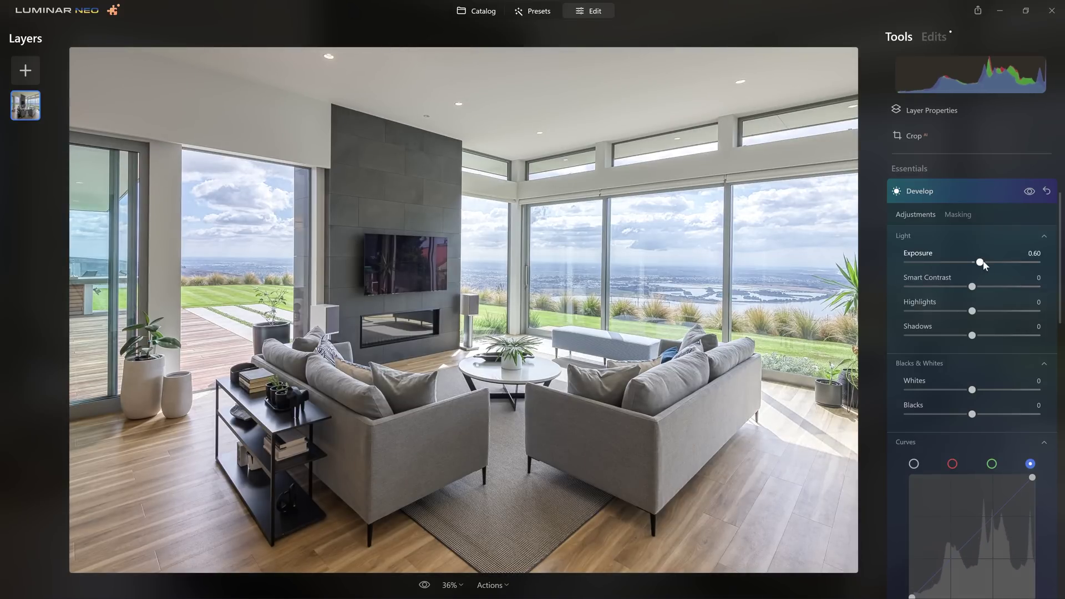
double_click(980, 263)
Lift the shadows on the main Develop tone curve and add an upper point that pulls the highlights back down slightly.
scroll(971, 418, "down", 2)
left_click(914, 397)
scroll(952, 400, "down", 3)
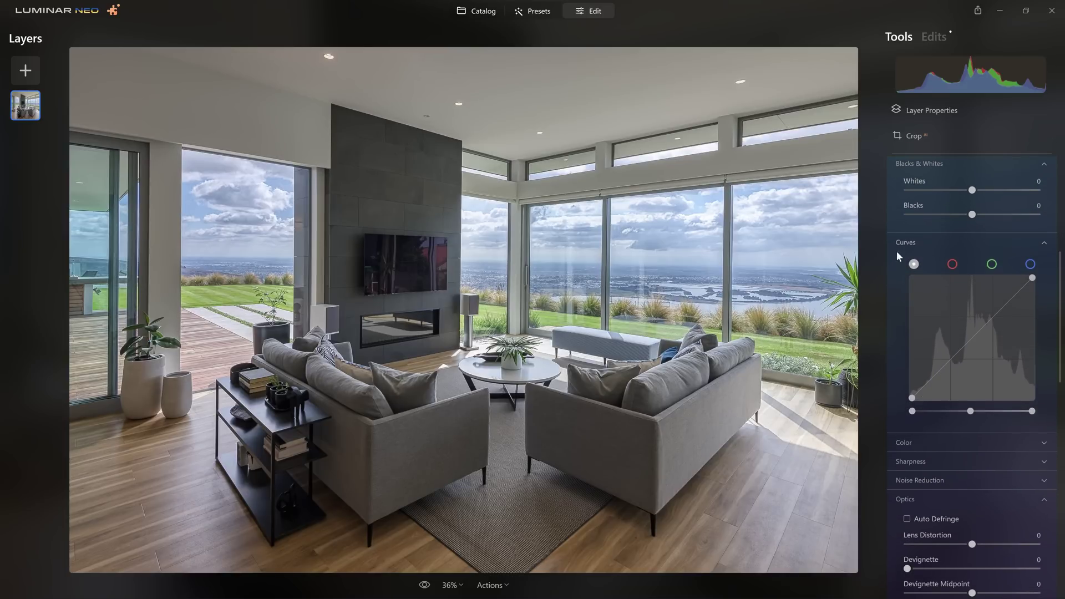
left_click_drag(947, 361, 942, 366)
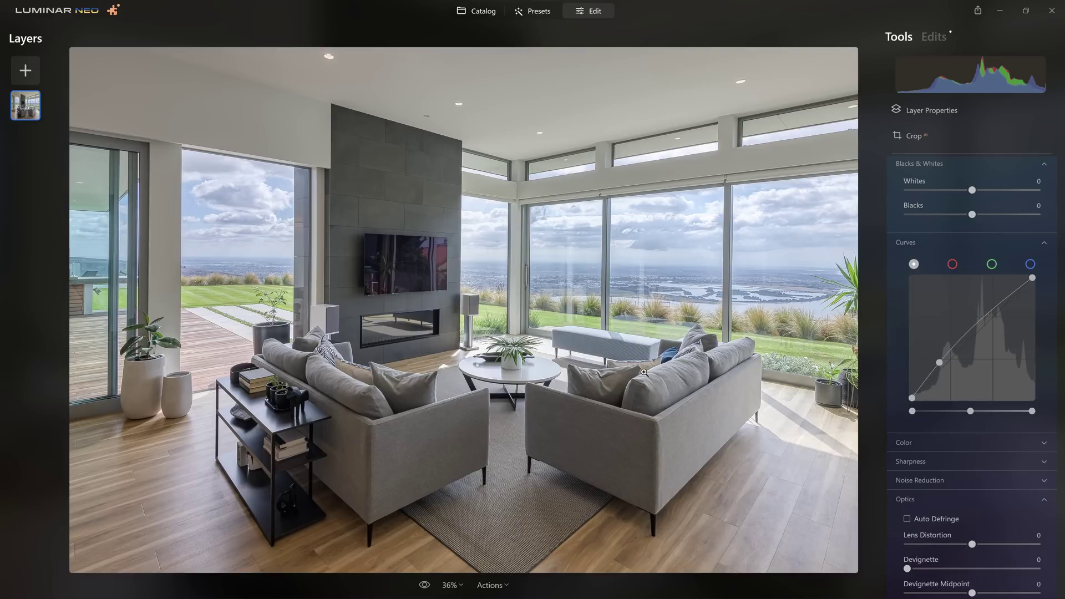
left_click(991, 308)
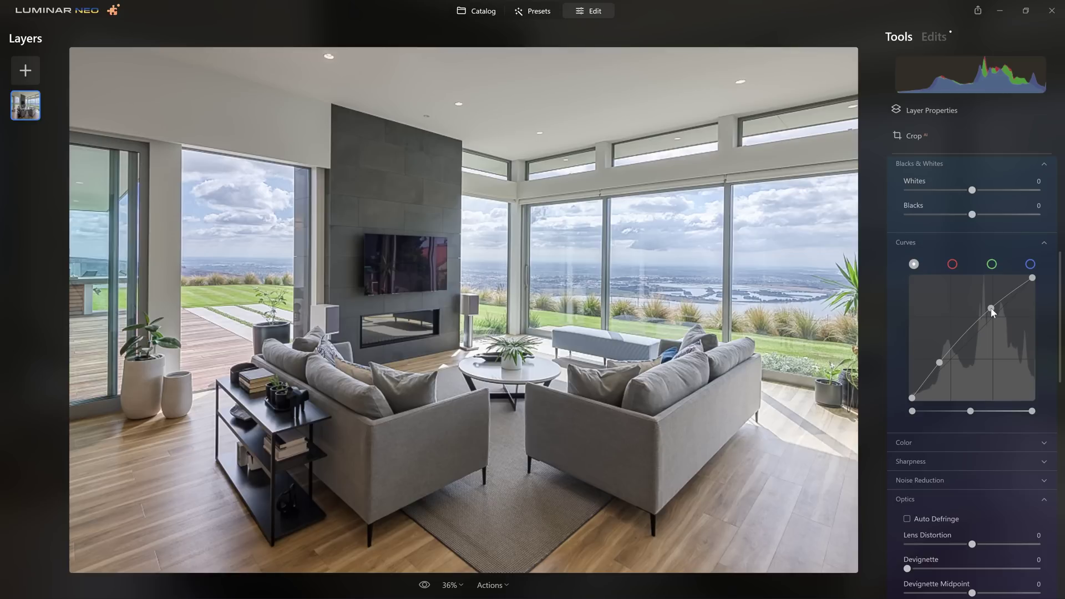
mouse_move(993, 312)
left_mouse_down()
mouse_move(1002, 320)
mouse_move(993, 316)
left_mouse_up()
Paint the Develop mask at brush Strength 39 over the room's left side and fireplace wall, and compare the adjustment on and off.
scroll(973, 364, "up", 3)
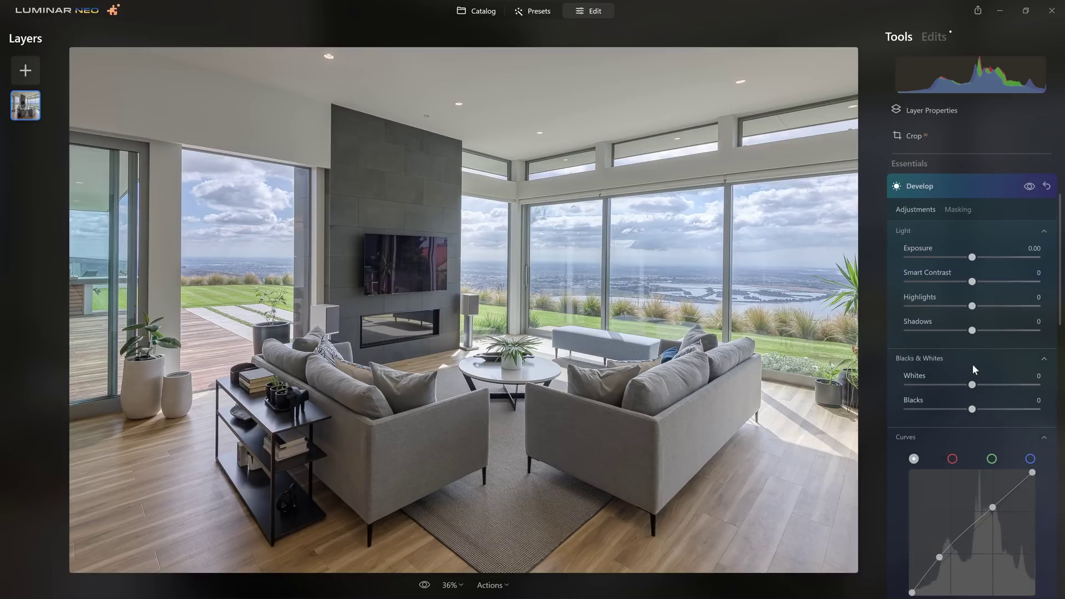
left_click(957, 214)
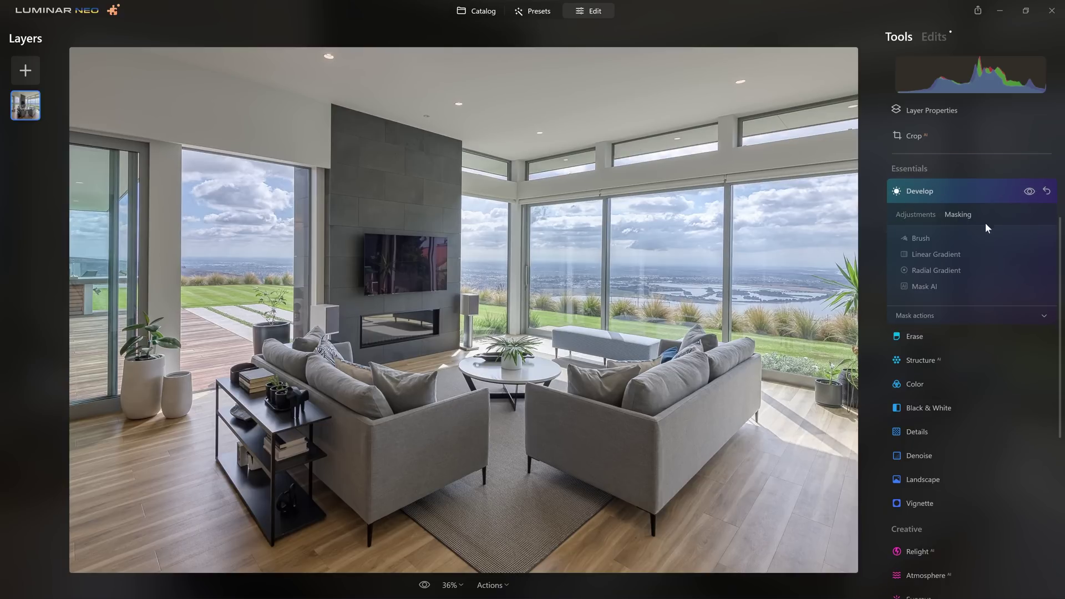
left_click(913, 239)
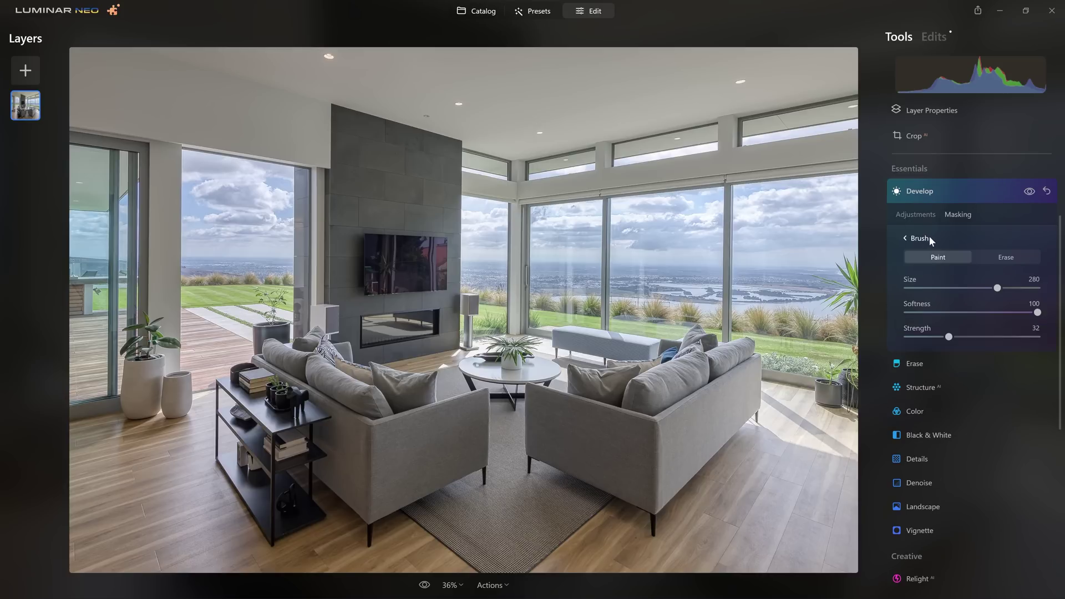
left_click_drag(952, 337, 960, 339)
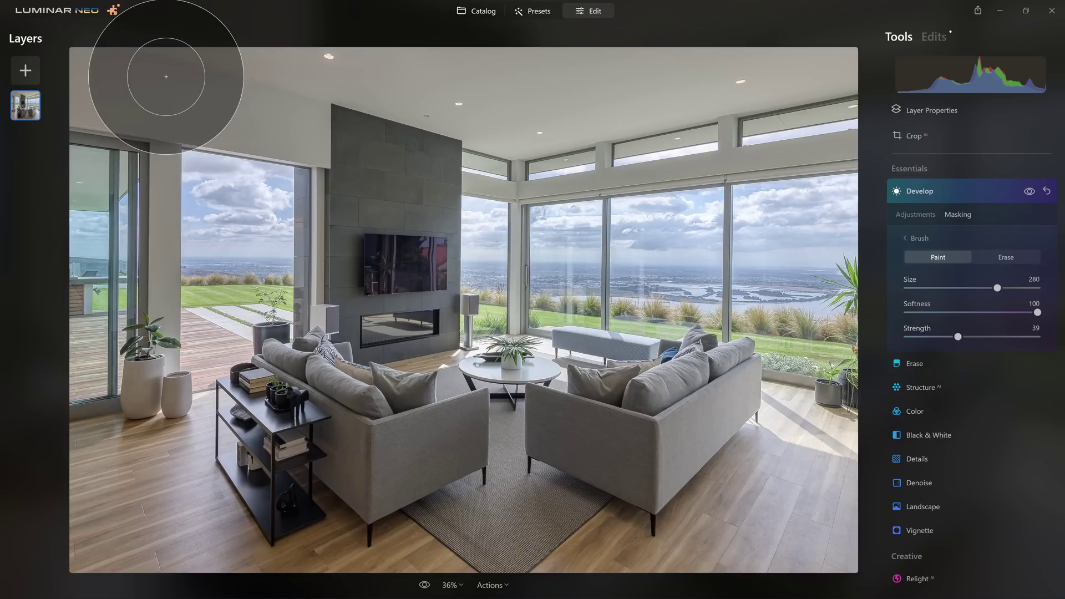
mouse_move(79, 67)
left_mouse_down()
mouse_move(418, 129)
mouse_move(384, 182)
mouse_move(395, 339)
mouse_move(424, 116)
mouse_move(742, 80)
mouse_move(453, 125)
mouse_move(434, 168)
mouse_move(446, 294)
mouse_move(392, 363)
mouse_move(415, 414)
mouse_move(283, 439)
mouse_move(290, 404)
mouse_move(425, 439)
mouse_move(495, 381)
mouse_move(532, 409)
mouse_move(672, 384)
mouse_move(636, 400)
mouse_move(668, 470)
mouse_move(762, 496)
mouse_move(482, 517)
mouse_move(306, 450)
left_mouse_up()
mouse_move(368, 440)
left_mouse_down()
mouse_move(357, 433)
mouse_move(380, 91)
mouse_move(462, 220)
left_mouse_up()
mouse_move(382, 366)
left_mouse_down()
mouse_move(382, 399)
mouse_move(223, 449)
mouse_move(294, 459)
mouse_move(111, 450)
mouse_move(198, 501)
mouse_move(372, 492)
mouse_move(524, 452)
mouse_move(421, 412)
mouse_move(489, 445)
mouse_move(631, 452)
mouse_move(645, 429)
mouse_move(610, 393)
mouse_move(666, 399)
mouse_move(692, 461)
mouse_move(741, 464)
mouse_move(385, 492)
mouse_move(389, 460)
left_mouse_up()
left_click(1030, 192)
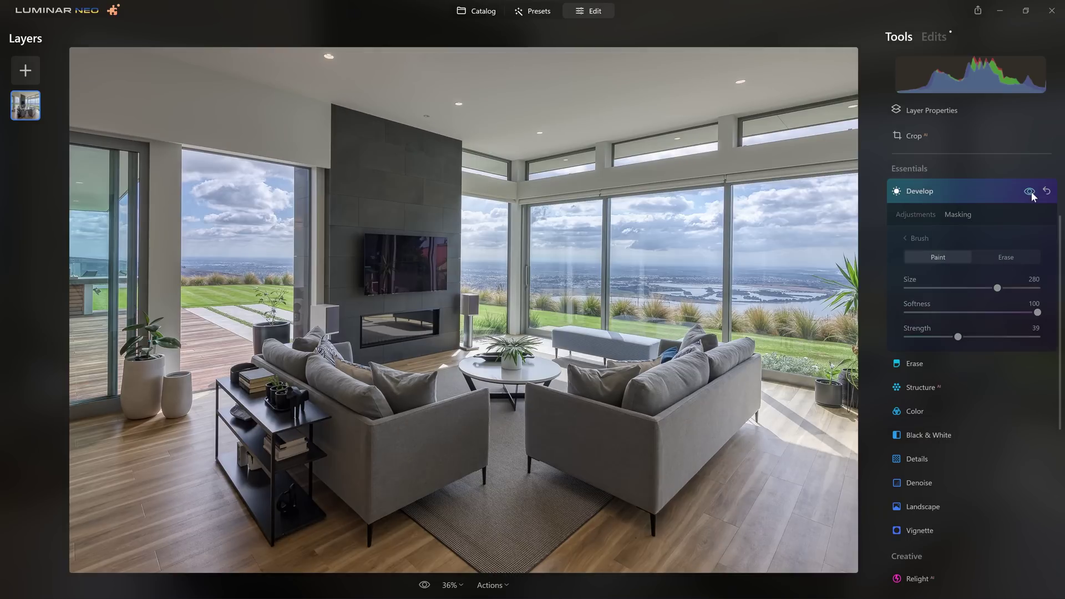
left_click(1030, 191)
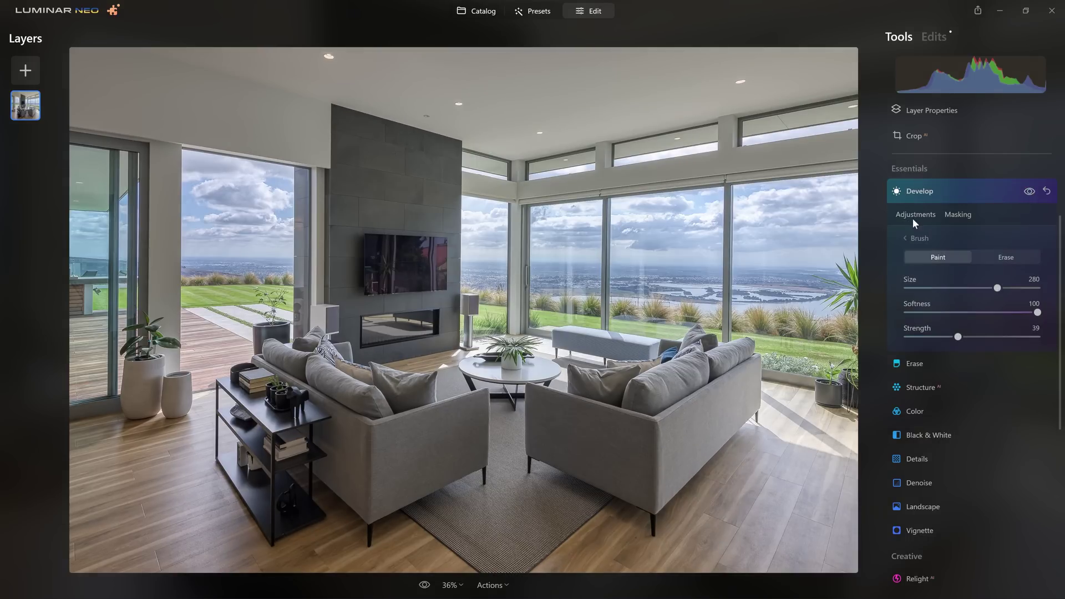
Preview Enhance's Accent AI at 100 and set it to 13.
left_click(948, 193)
scroll(931, 270, "up", 2)
scroll(915, 232, "up", 2)
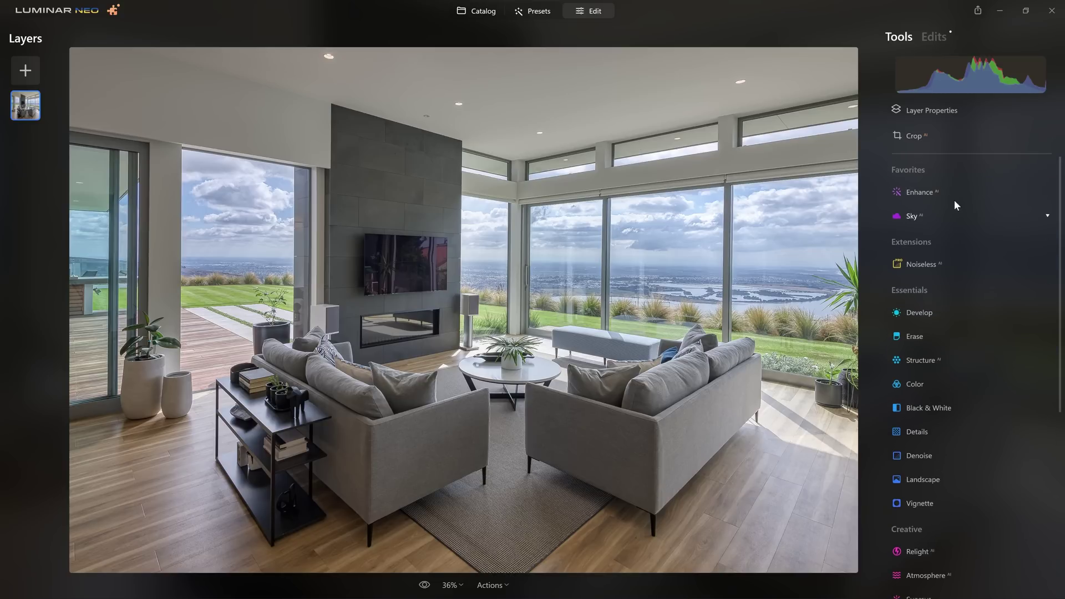
left_click(918, 192)
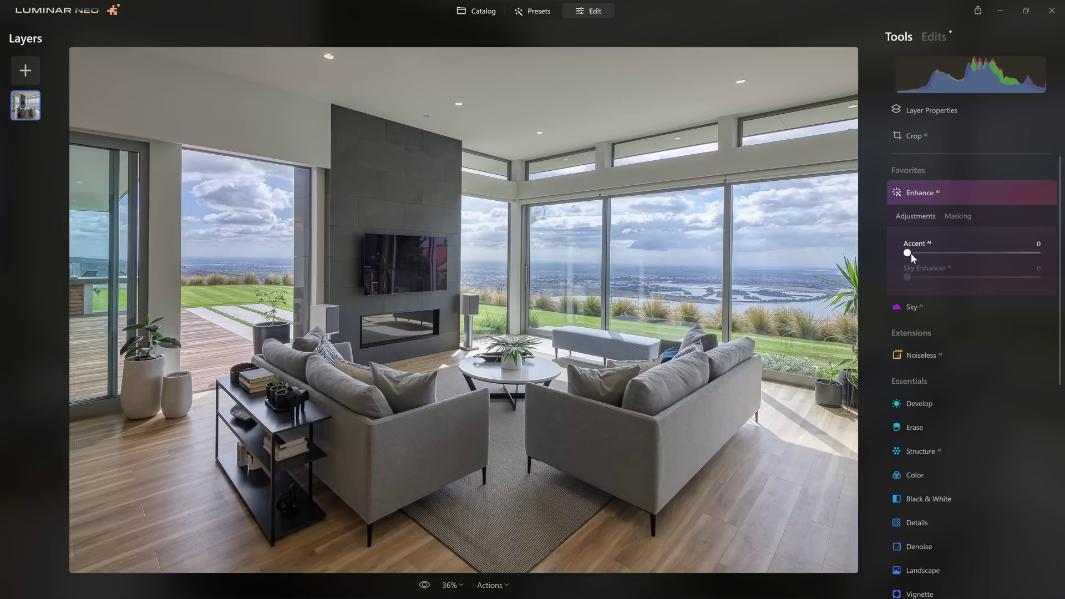
left_click_drag(907, 253, 1049, 254)
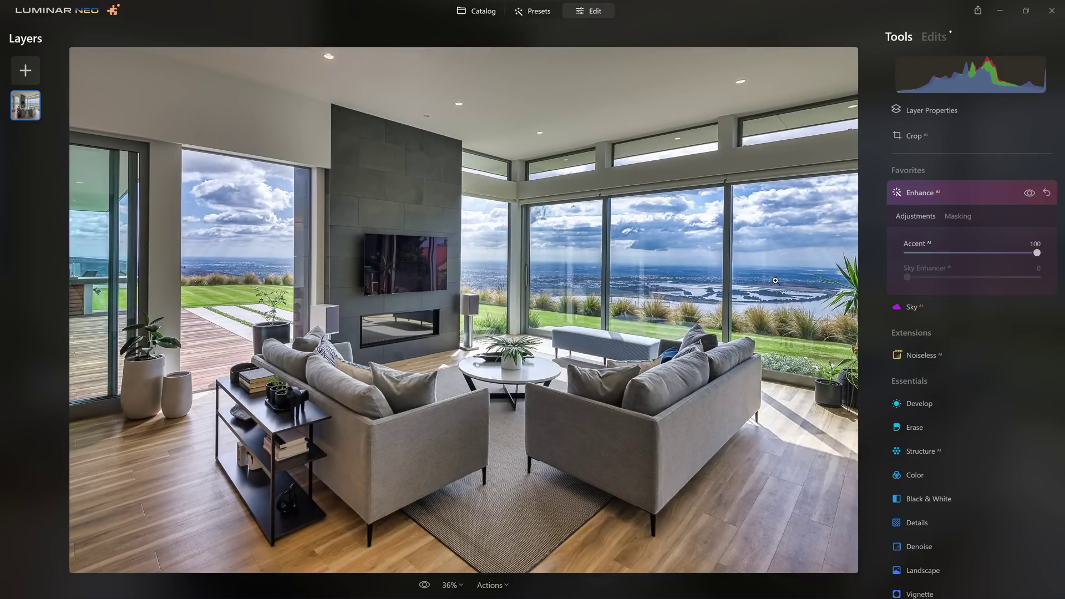
left_click_drag(1036, 254, 926, 259)
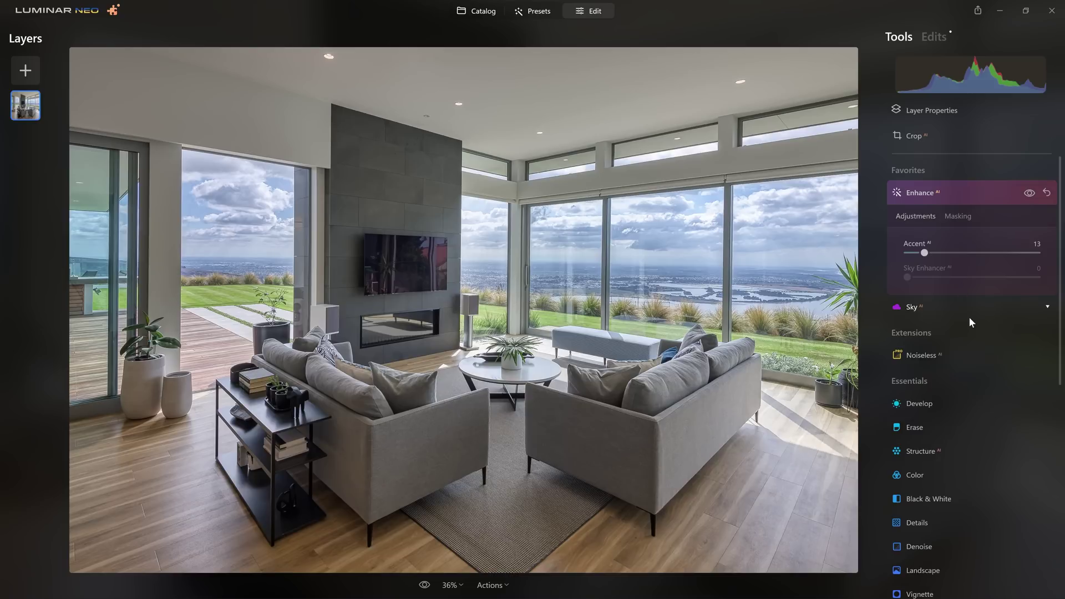
Preview Structure AI at an Amount of 100 on the whole image and set it to 17.
scroll(943, 388, "down", 2)
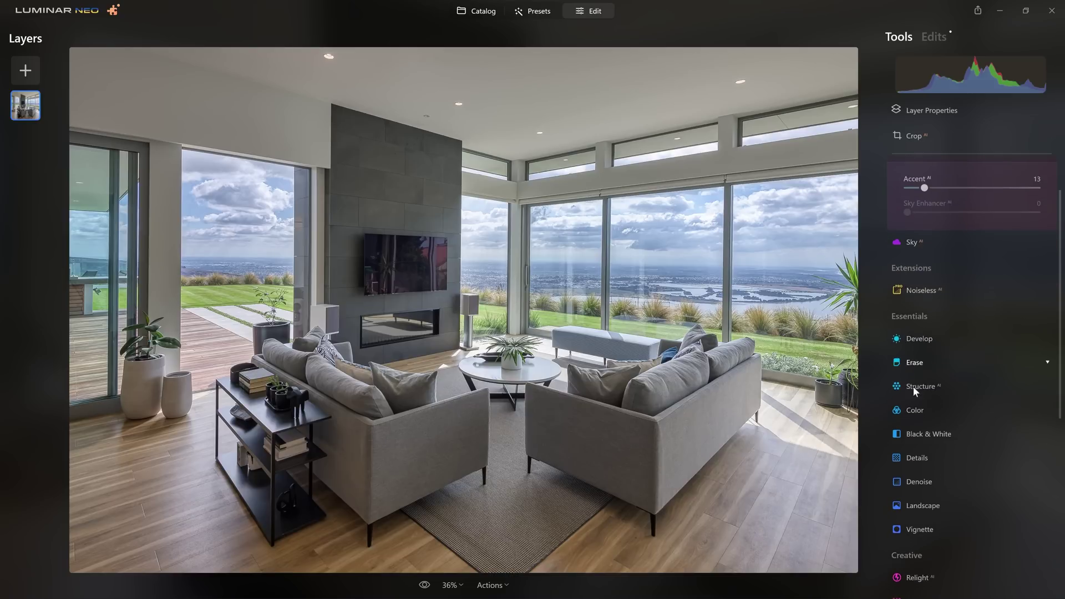
left_click(919, 386)
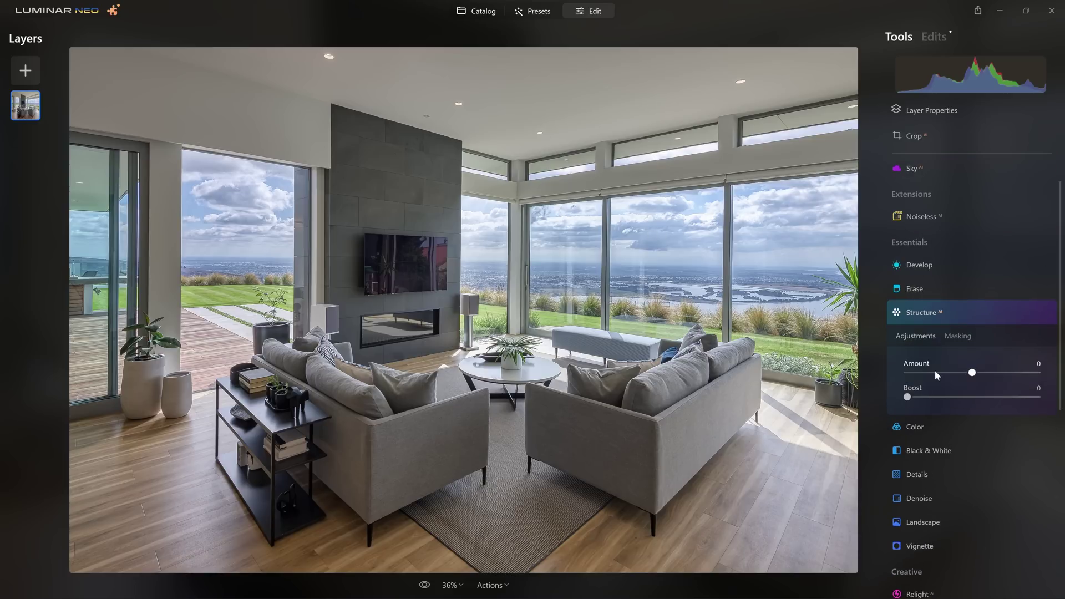
left_click_drag(974, 372, 1042, 377)
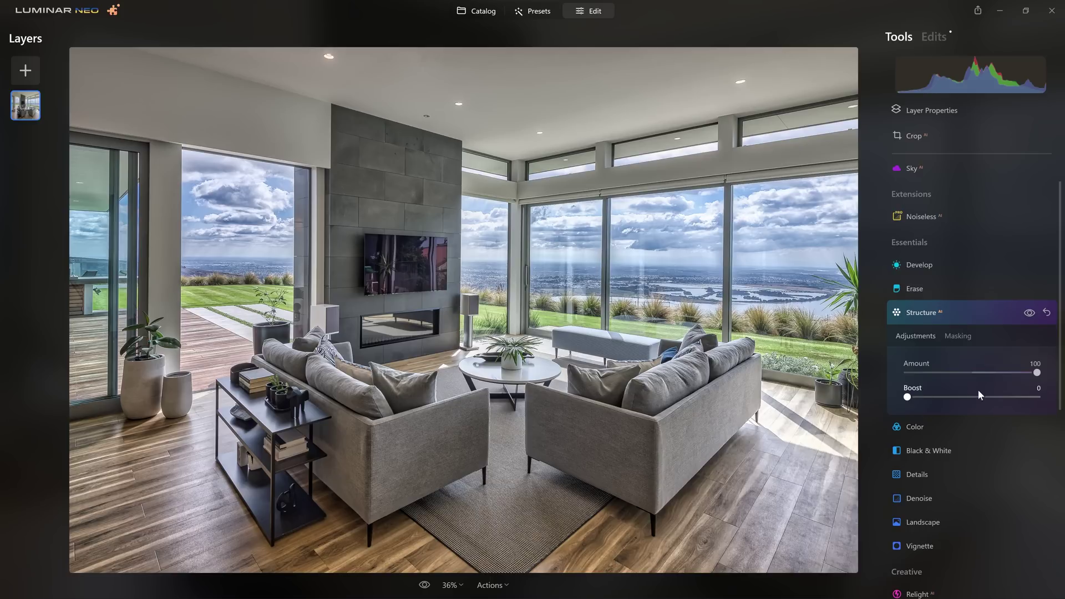
left_click_drag(1038, 375, 985, 371)
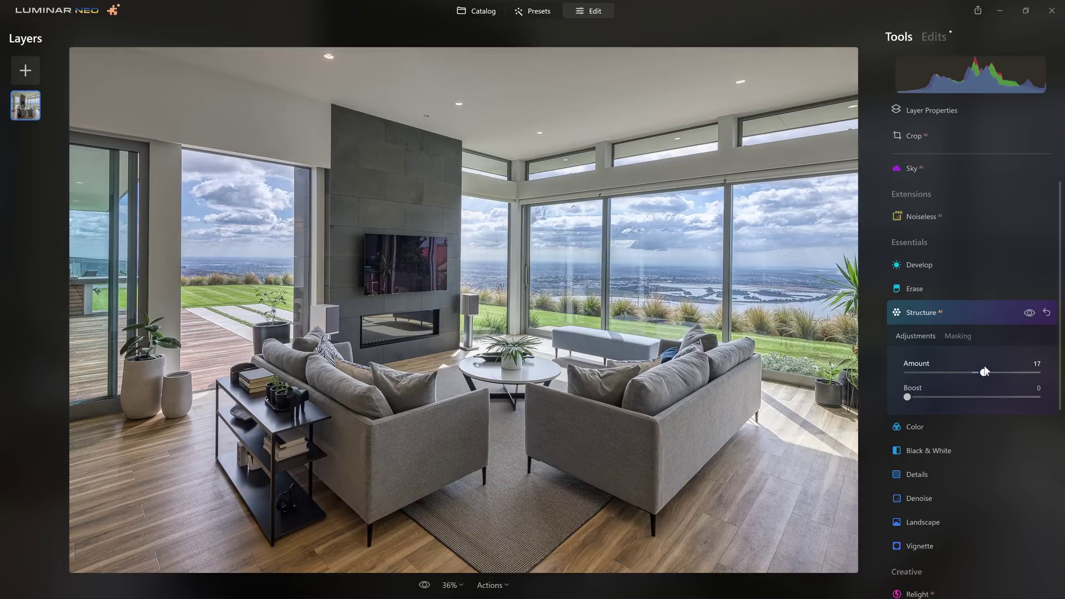
Paint a Structure AI mask at brush Strength 83 over the fireplace wall, furniture and floor.
left_click(958, 335)
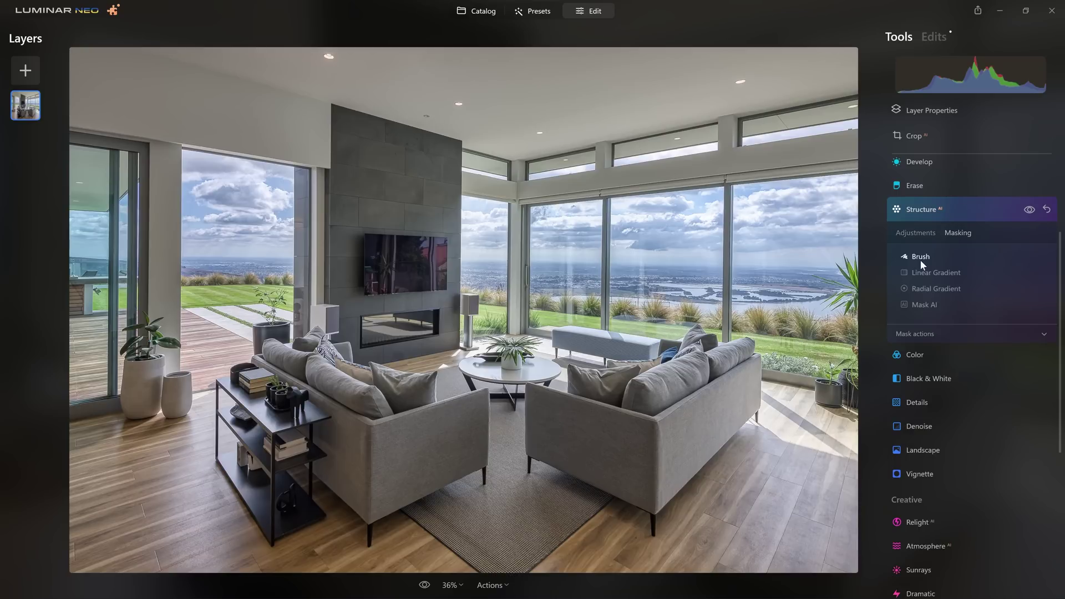
left_click(920, 259)
left_click_drag(957, 355, 1016, 355)
mouse_move(387, 128)
left_mouse_down()
mouse_move(384, 328)
mouse_move(413, 226)
mouse_move(412, 334)
mouse_move(422, 356)
mouse_move(372, 351)
mouse_move(293, 402)
mouse_move(387, 379)
mouse_move(467, 441)
mouse_move(625, 387)
mouse_move(728, 409)
mouse_move(785, 465)
mouse_move(734, 514)
mouse_move(551, 537)
mouse_move(423, 595)
mouse_move(170, 548)
mouse_move(217, 541)
mouse_move(236, 496)
mouse_move(83, 583)
left_mouse_up()
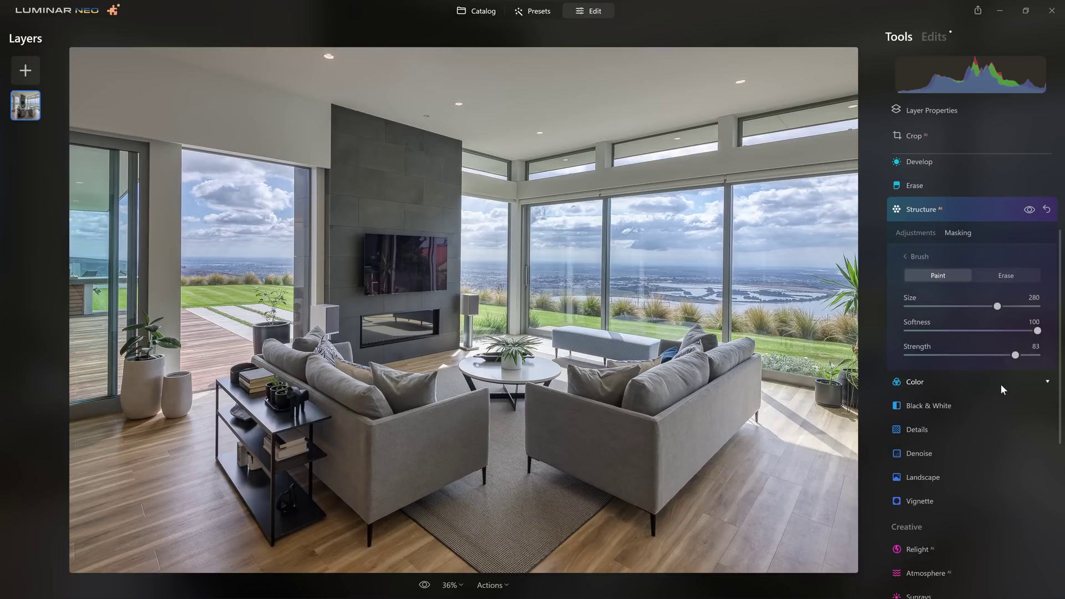
Preview the masked Structure AI effect at an Amount of 100 and set it to 18.
left_click(930, 225)
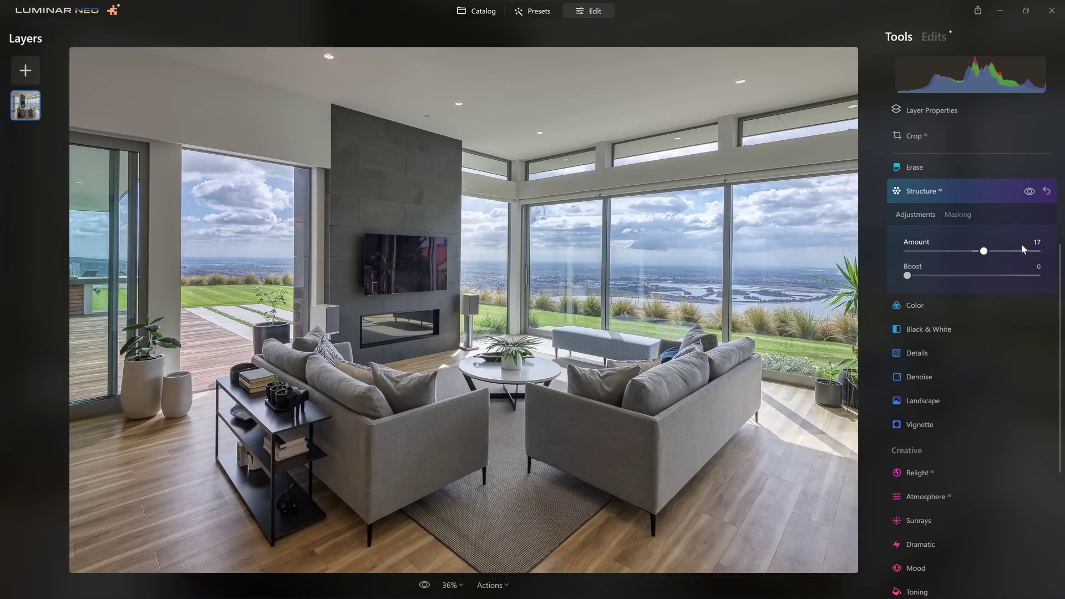
left_click_drag(984, 251, 1045, 254)
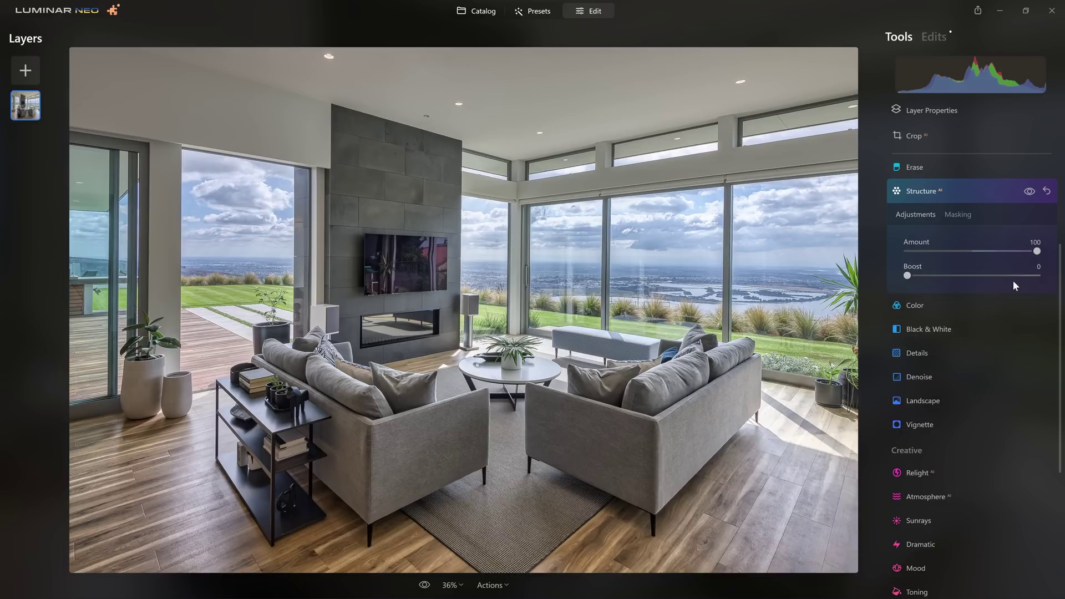
left_click(984, 253)
left_click_drag(982, 253, 984, 253)
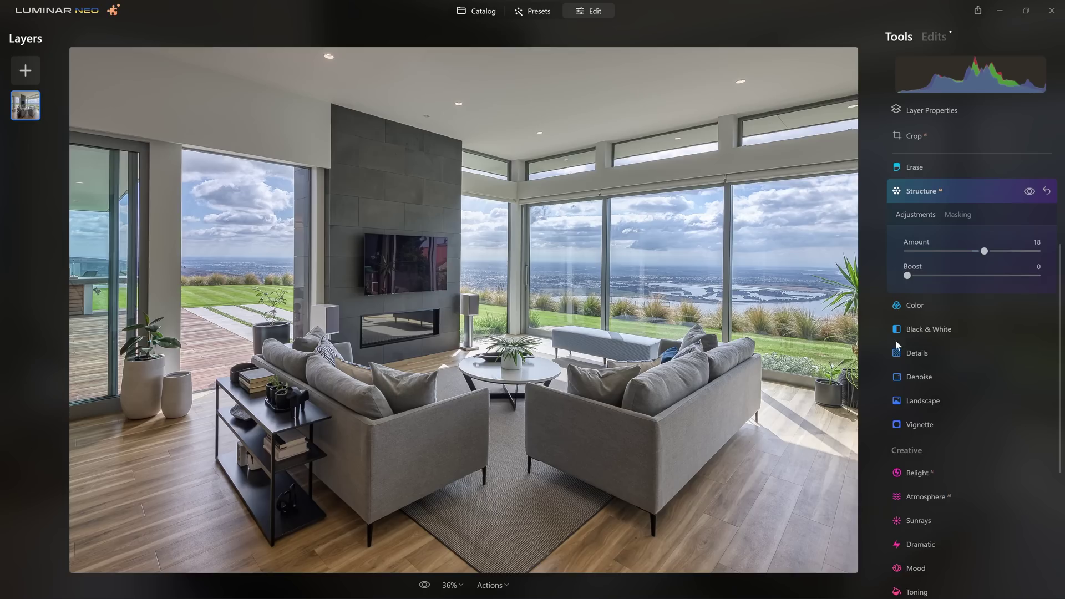
Preview the Mystical effect at an Amount of 100 and set it to 20.
scroll(901, 383, "down", 5)
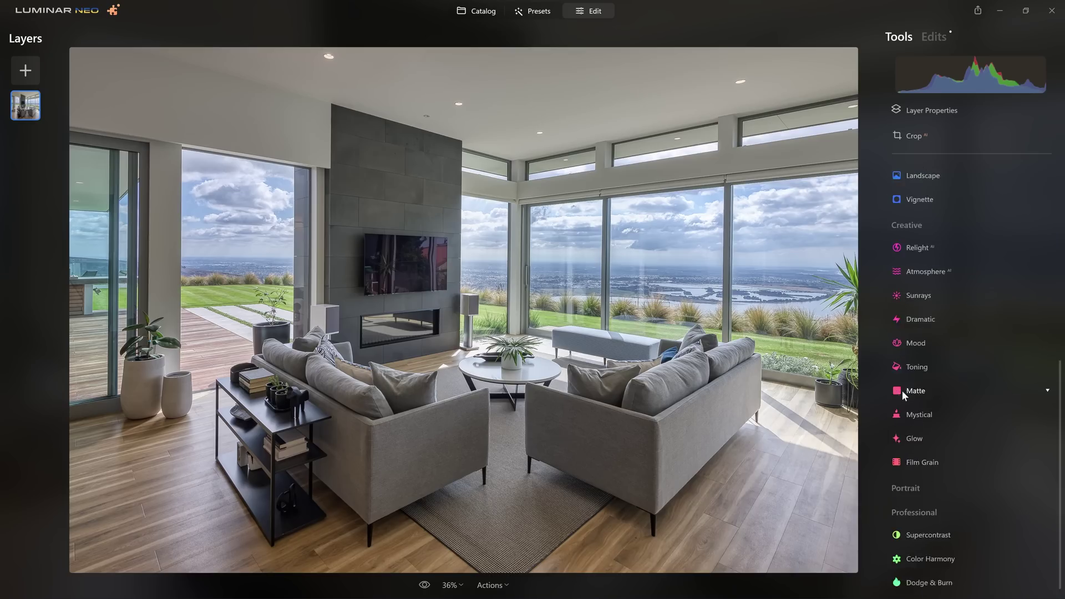
left_click(938, 396)
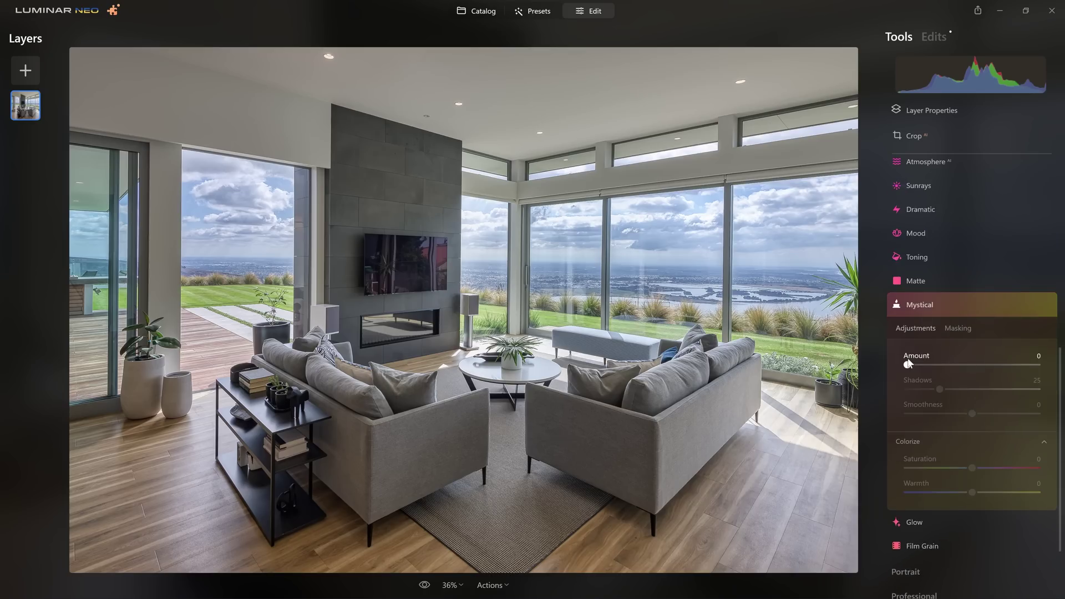
left_click_drag(908, 366, 1037, 365)
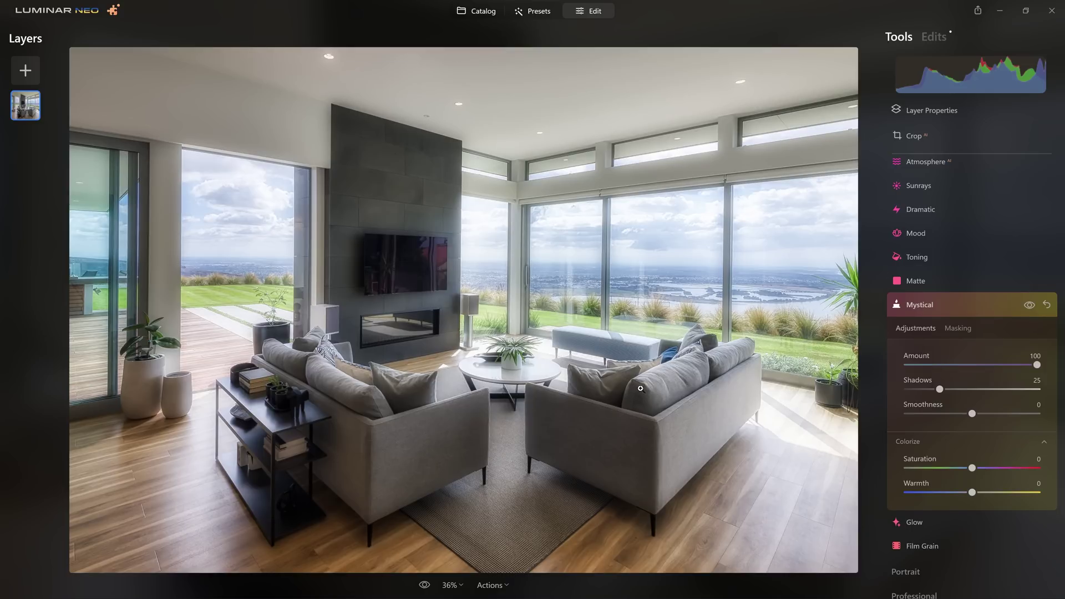
left_click_drag(1036, 365, 933, 369)
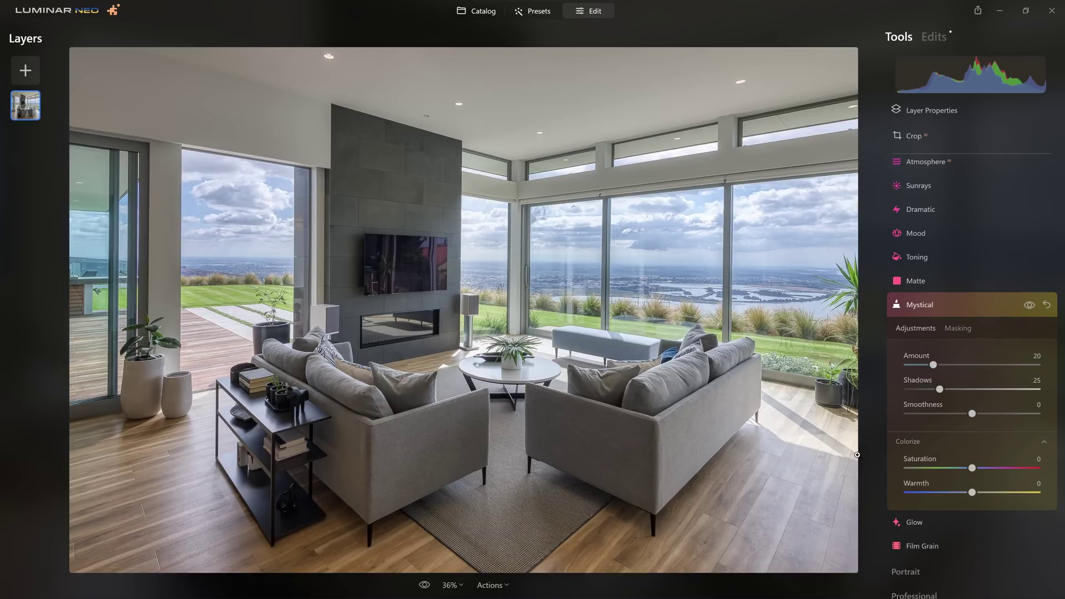
Compare the photo with the Mystical effect switched on and off several times.
left_click(1029, 305)
left_click(1029, 305)
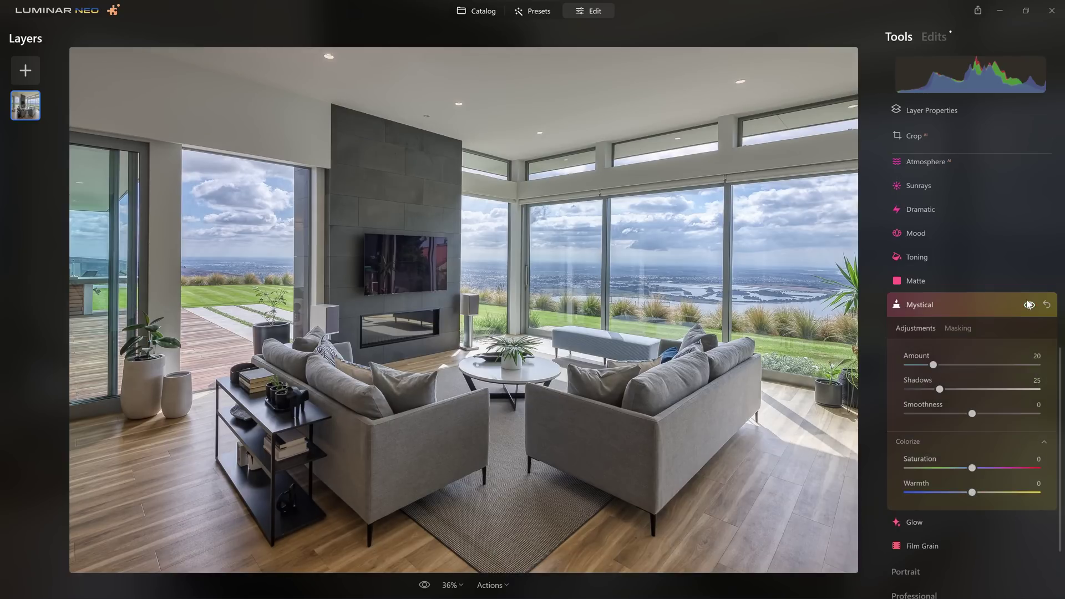
left_click(1030, 304)
left_click(1029, 304)
left_click(1030, 304)
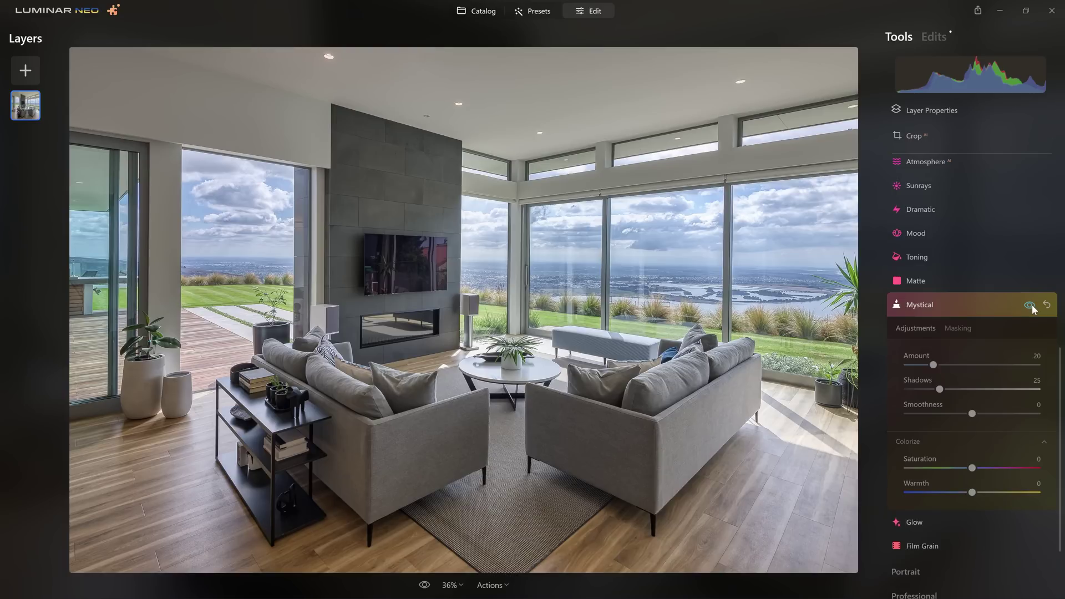
left_click(1030, 304)
left_click(1031, 304)
left_click(1030, 304)
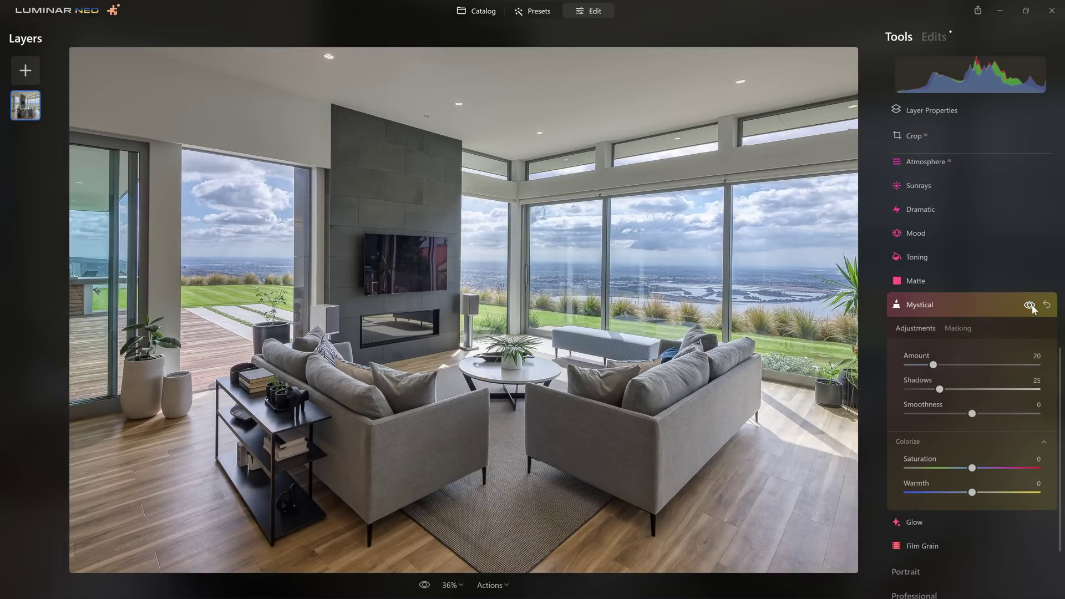